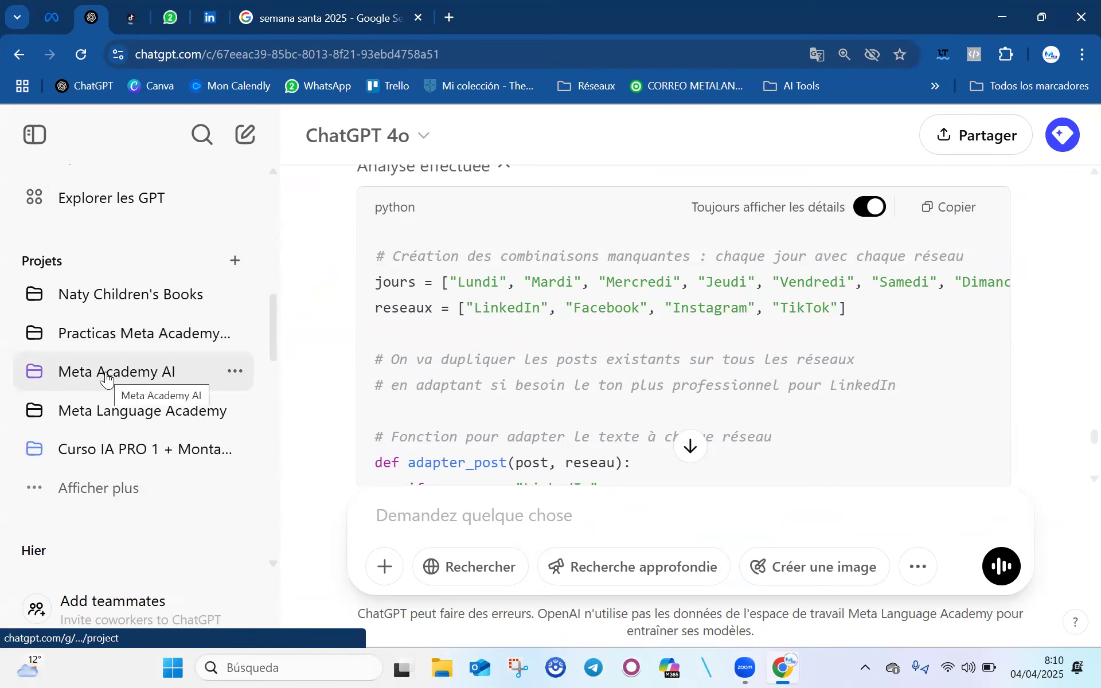
- Open the Meta Academy AI project and read through its project instructions without changing them
click(106, 373)
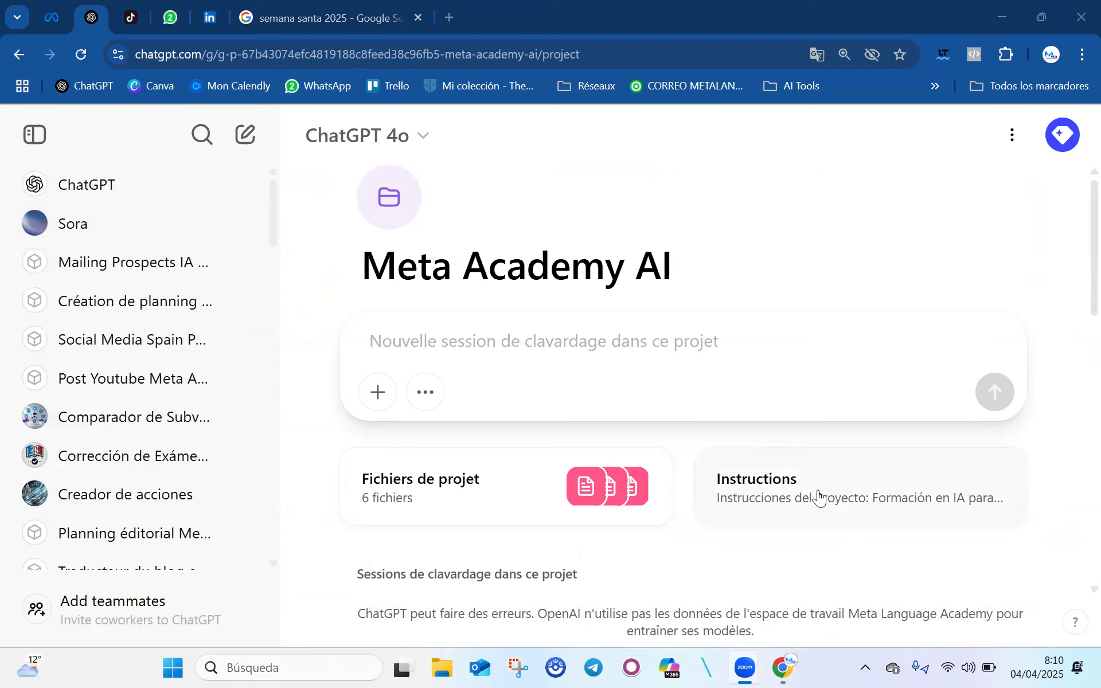
click(786, 516)
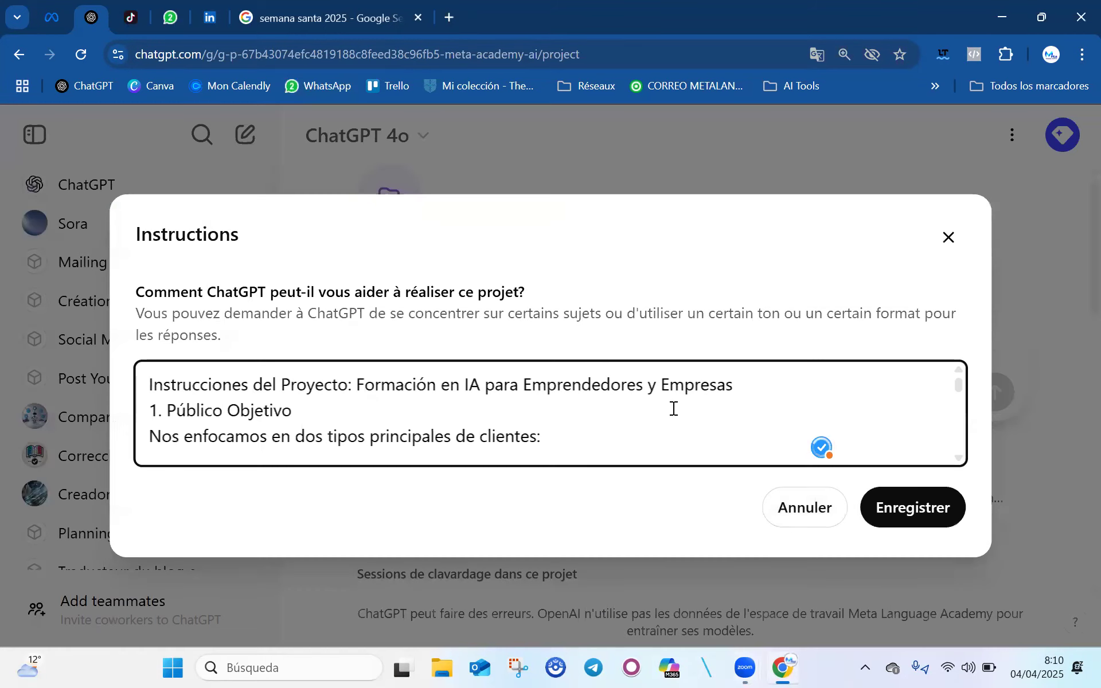
scroll(673, 408, down, 6)
scroll(673, 408, down, 15)
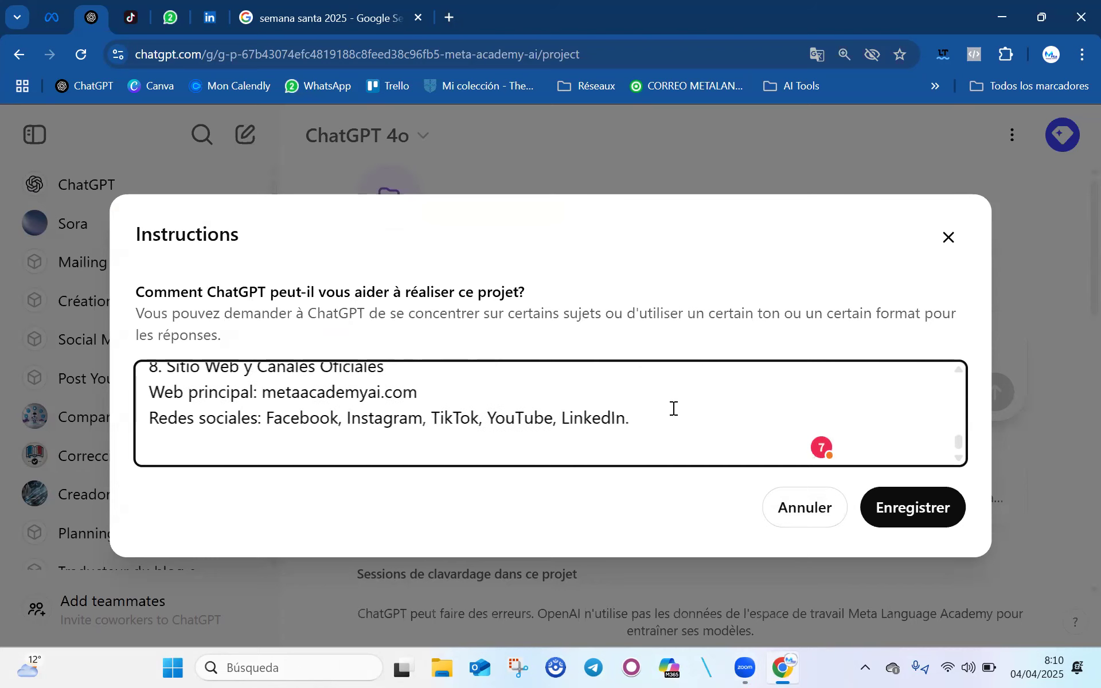
scroll(674, 409, up, 8)
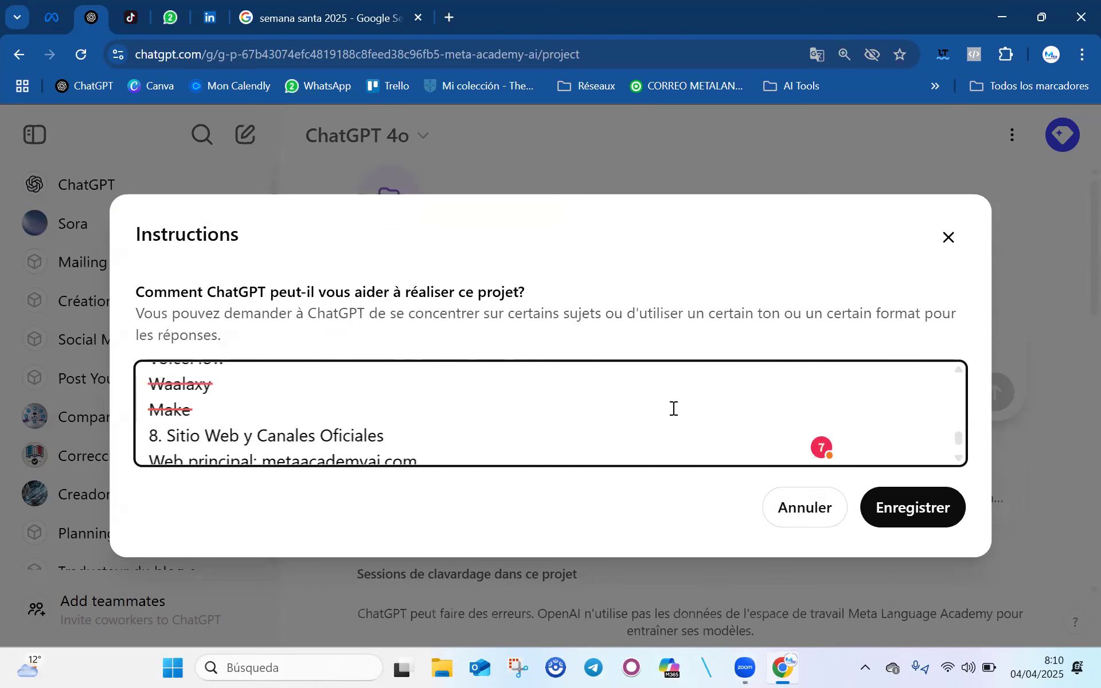
click(821, 518)
- Review the list of files attached to the Meta Academy AI project
scroll(607, 541, down, 1)
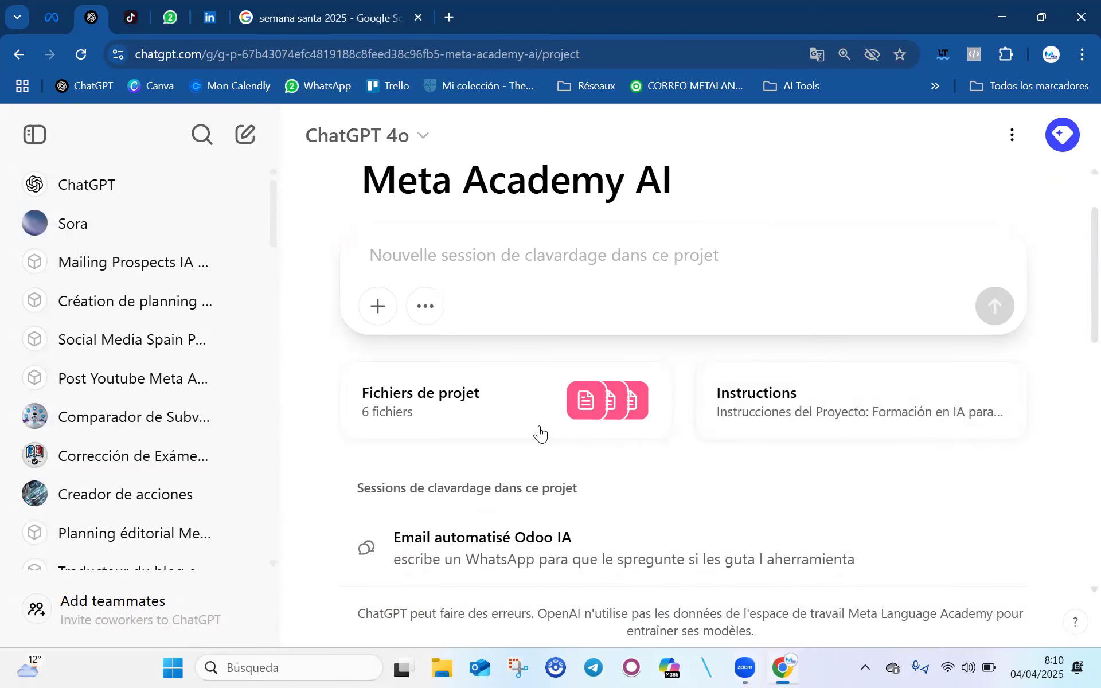
click(463, 360)
scroll(460, 373, down, 4)
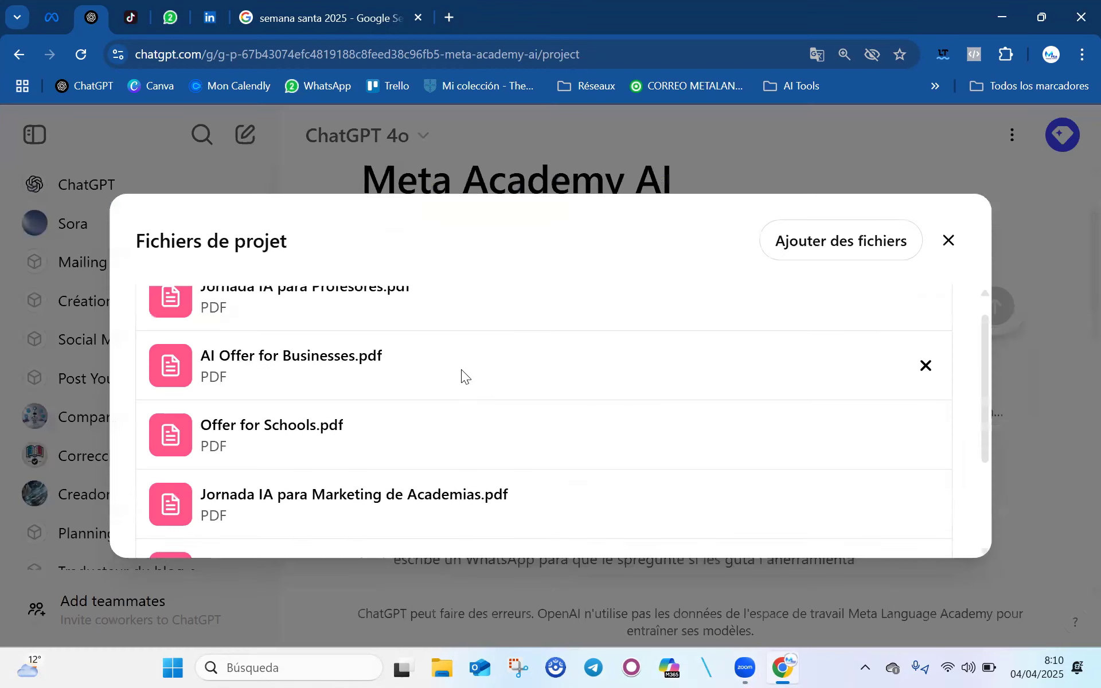
click(785, 191)
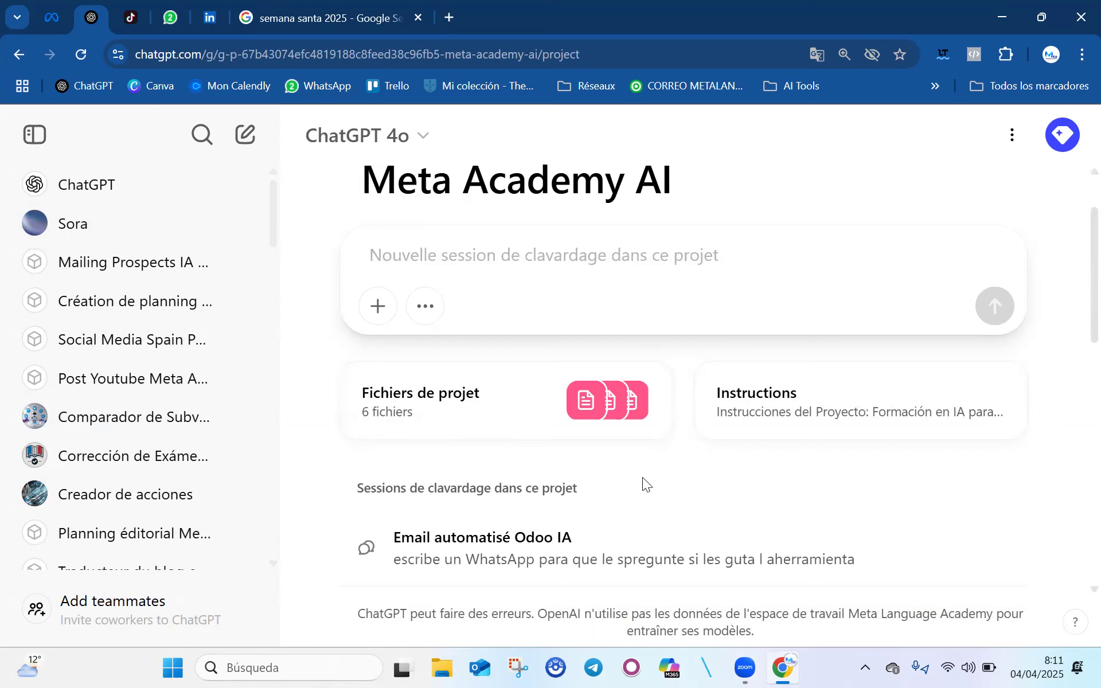
- Browse the existing chat sessions in the Meta Academy AI project
scroll(642, 477, down, 3)
scroll(670, 436, down, 3)
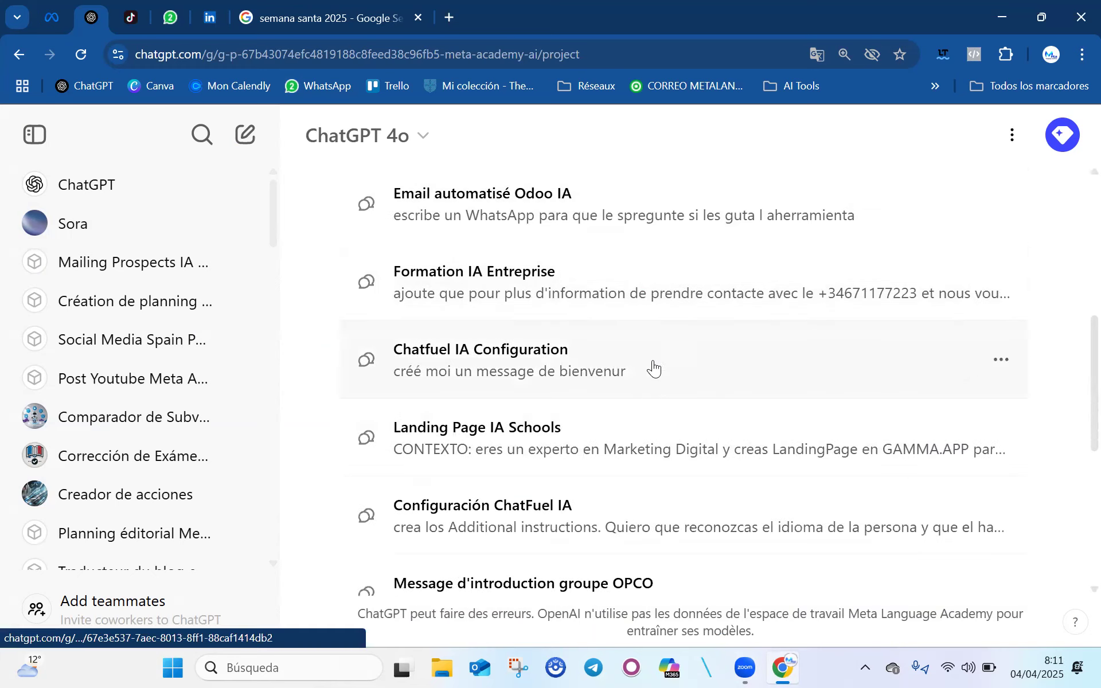
scroll(652, 430, down, 3)
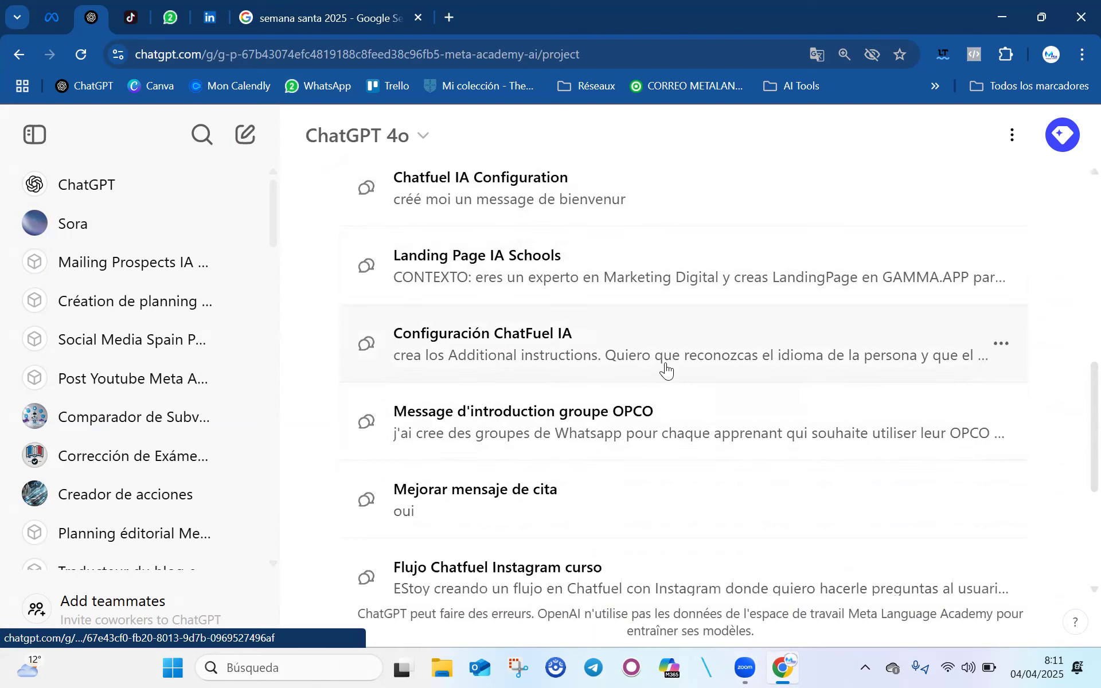
scroll(659, 476, down, 3)
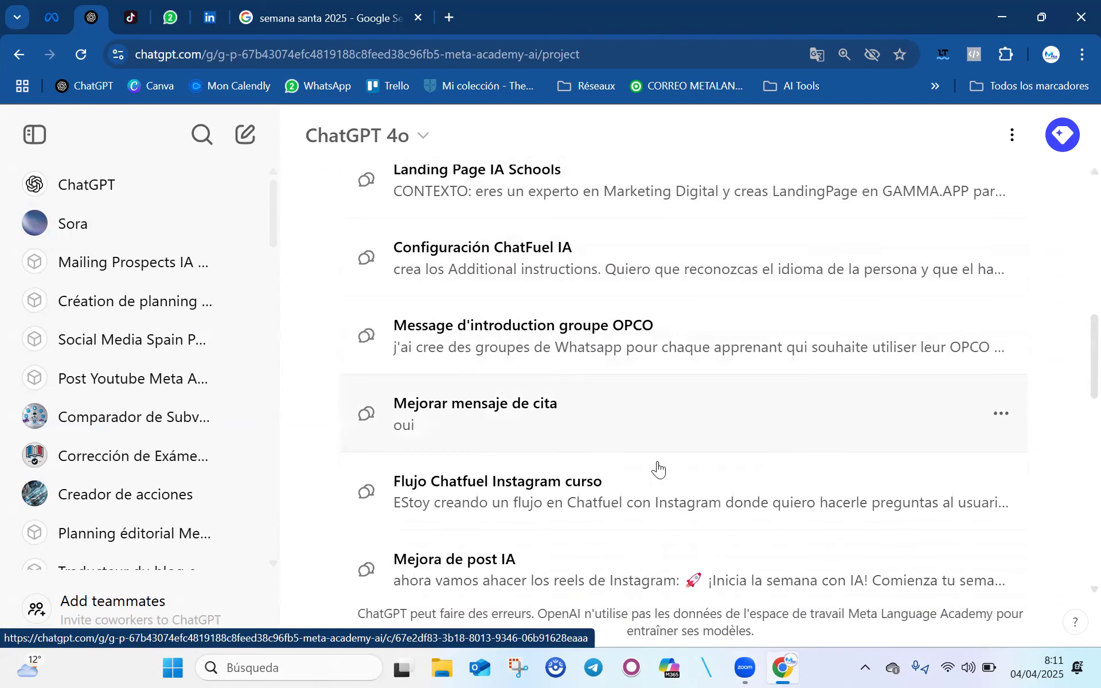
scroll(654, 487, down, 3)
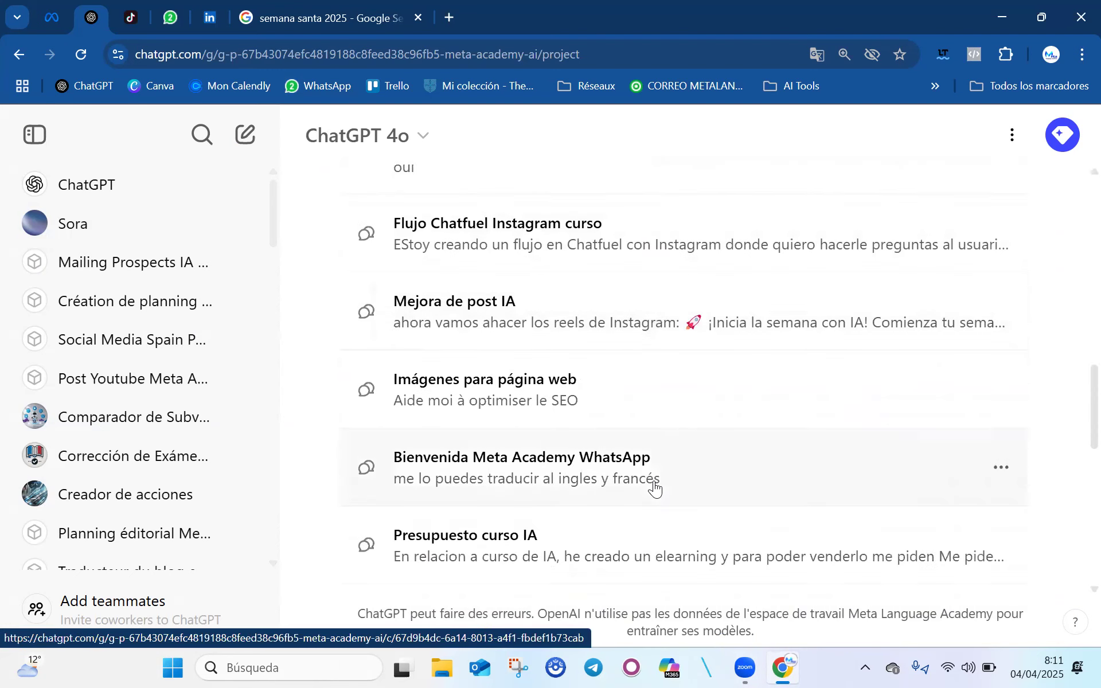
scroll(731, 492, down, 5)
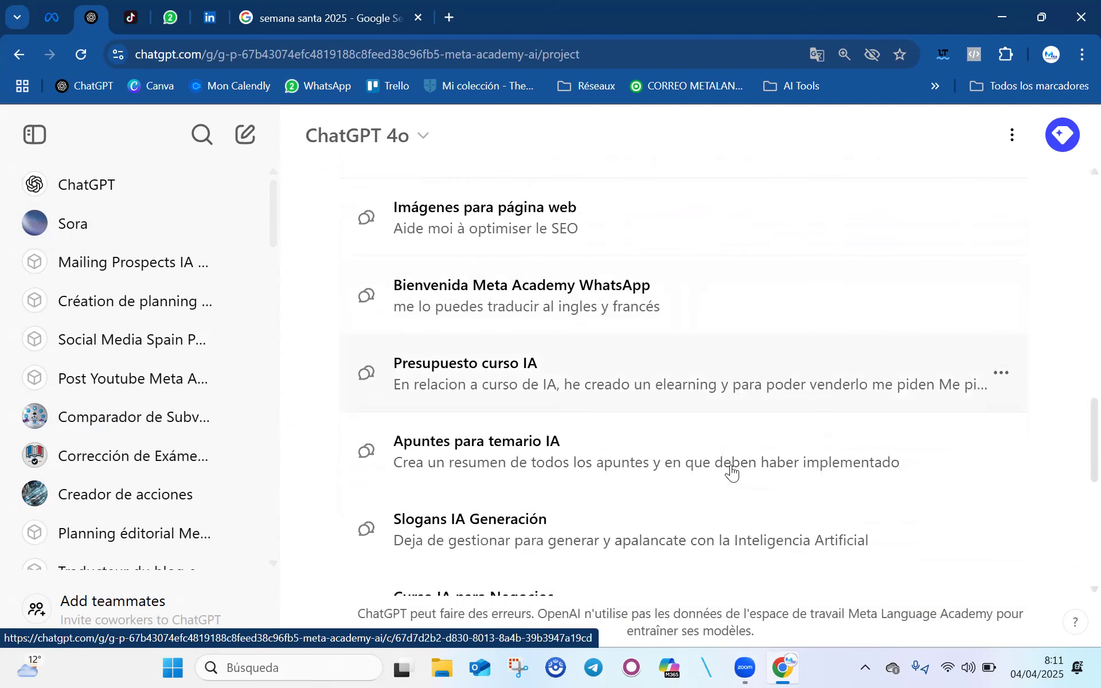
scroll(730, 483, down, 3)
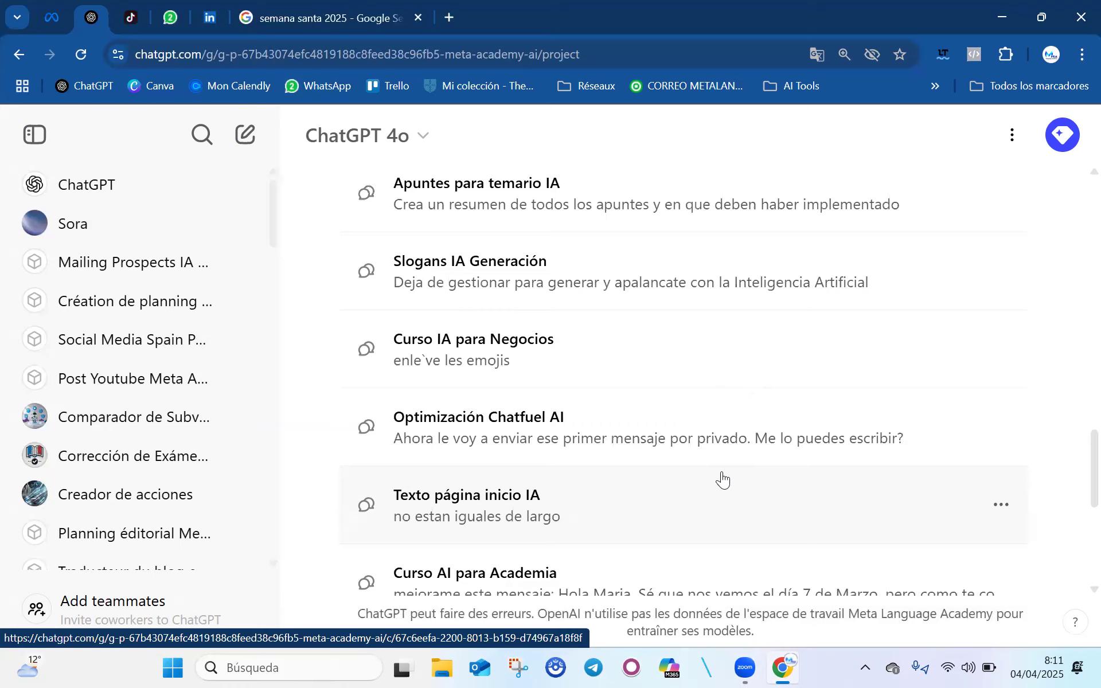
scroll(587, 430, up, 10)
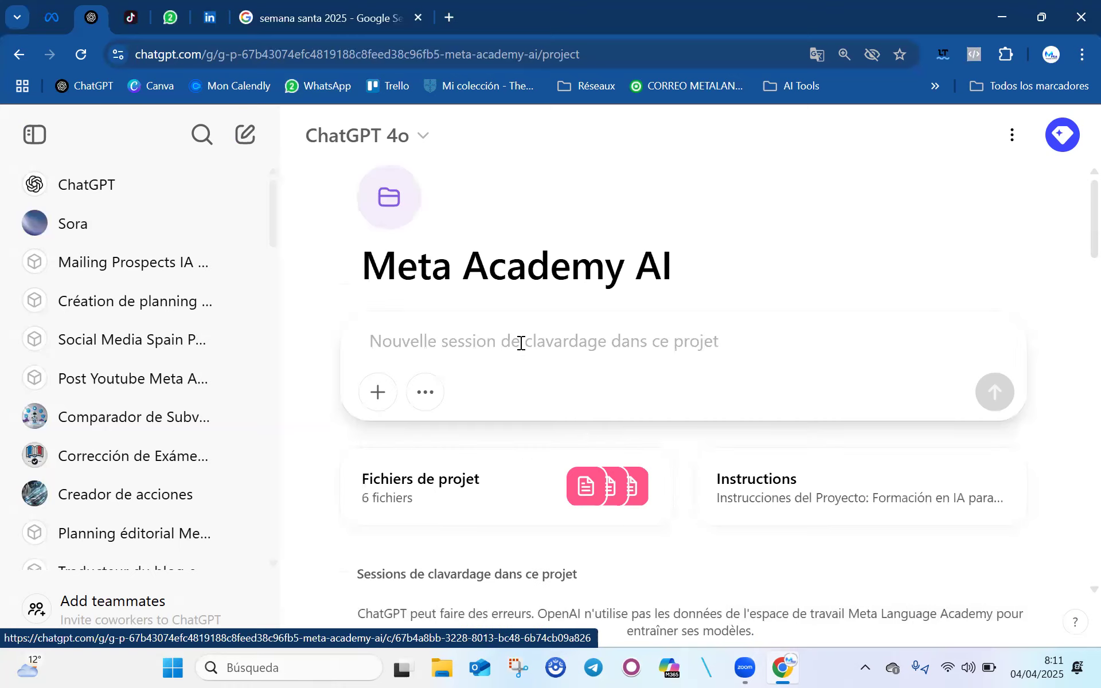
- Start a new project chat prompt with the headings "CONTEXT:", "ROL:", "OBJECTIF:" and "DEMANDE:" on separate lines
click(517, 345)
text(CONTEXT:)
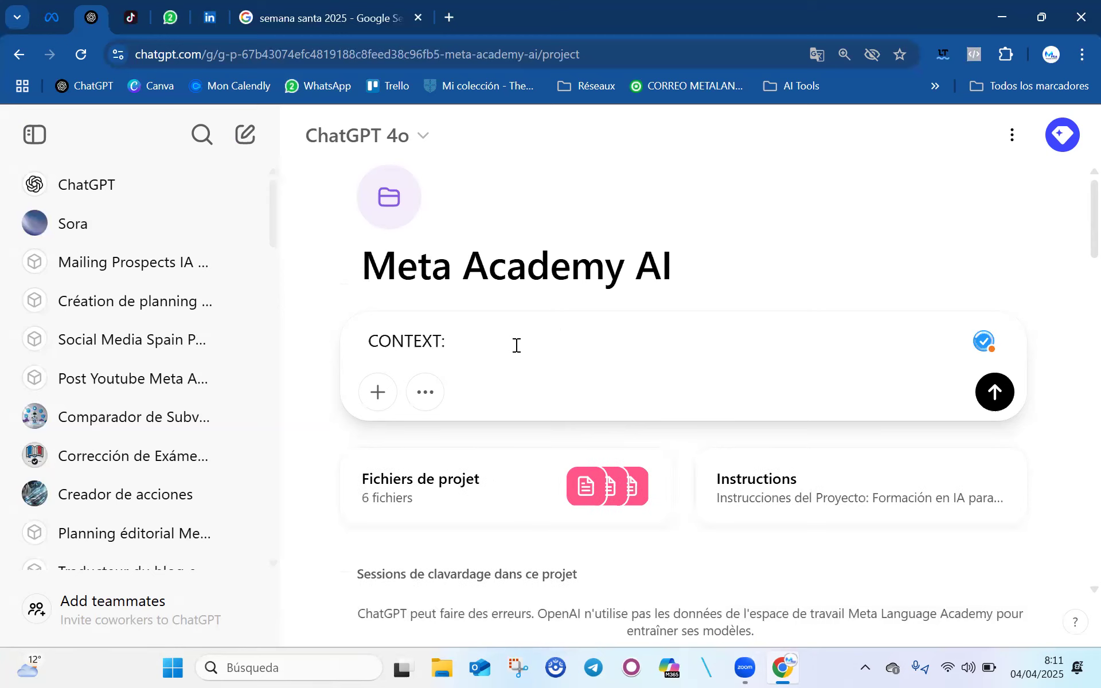
key(shift+Return)
text(ROL:)
key(shift+Return)
text(OBJECTI)
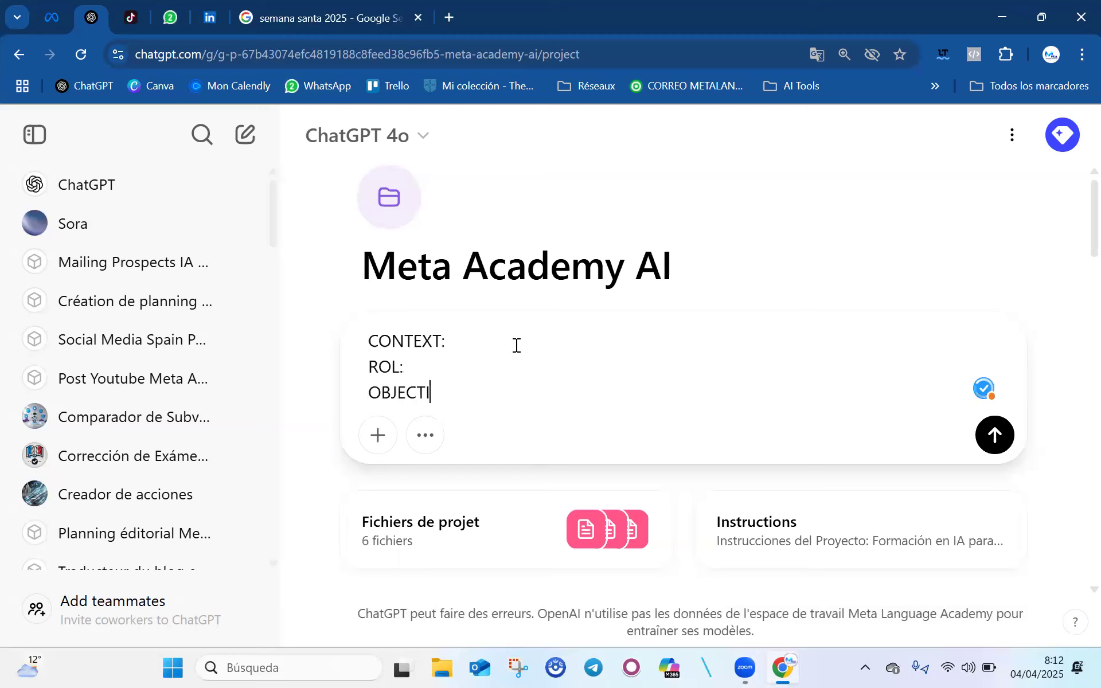
text(F:)
key(shift+Return)
text(DEMANDE:)
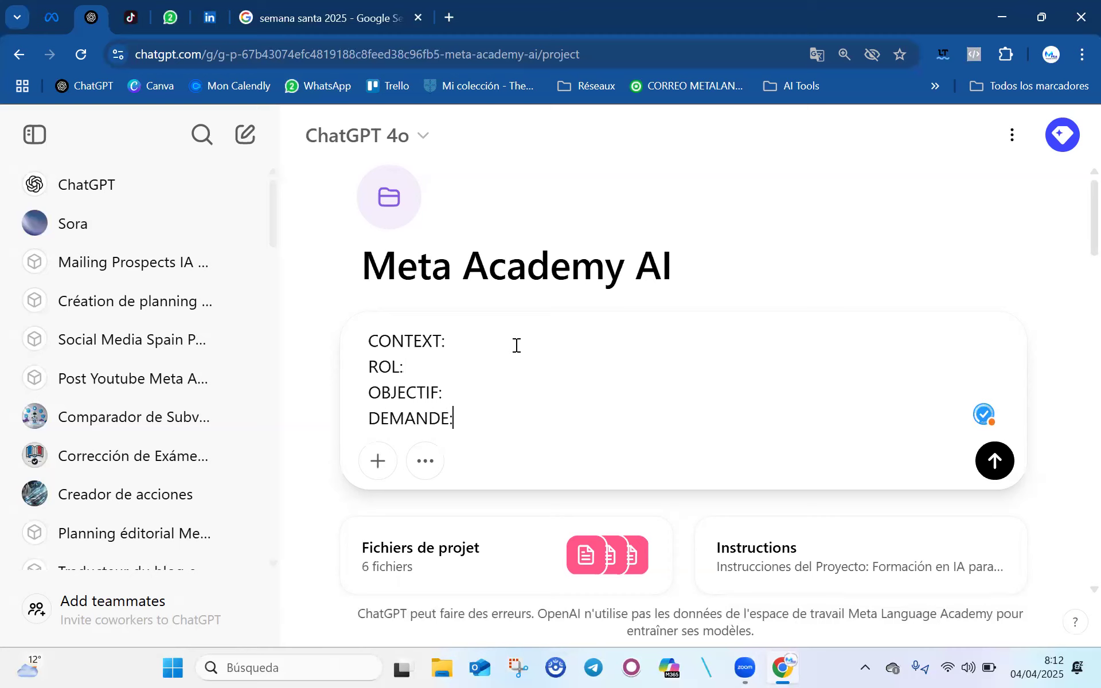
- Add the headings "LANGAGE:" and "STRUCTURE:" on separate lines below the DEMANDE heading
key(shift+Return)
text(LANGA)
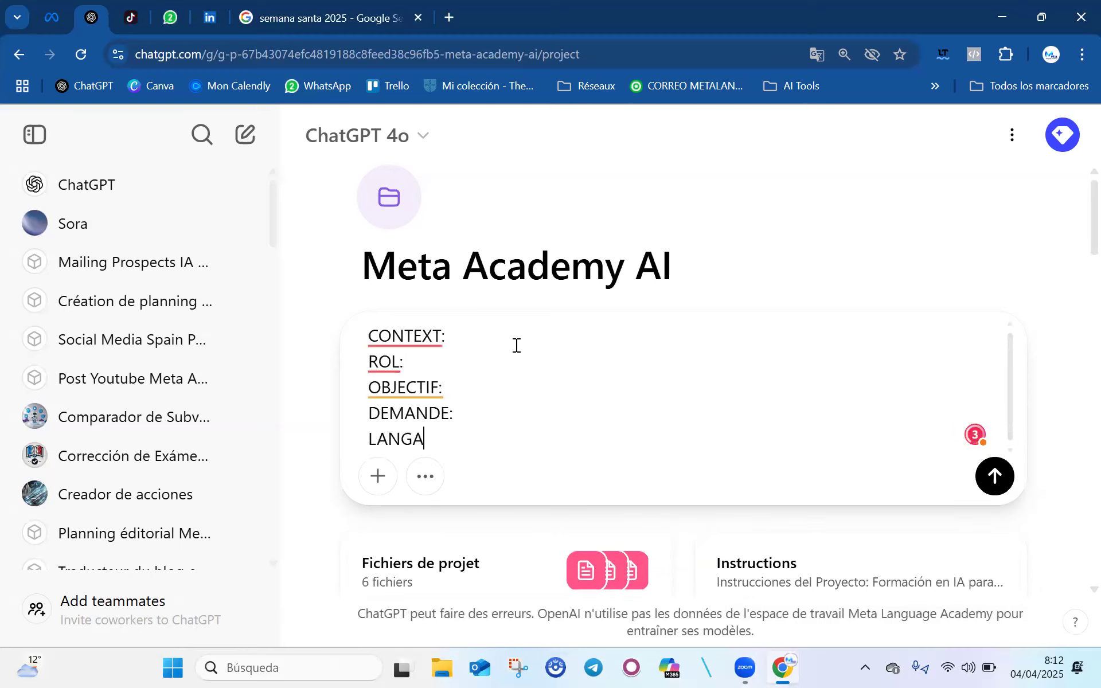
text(GE:)
key(shift+Return)
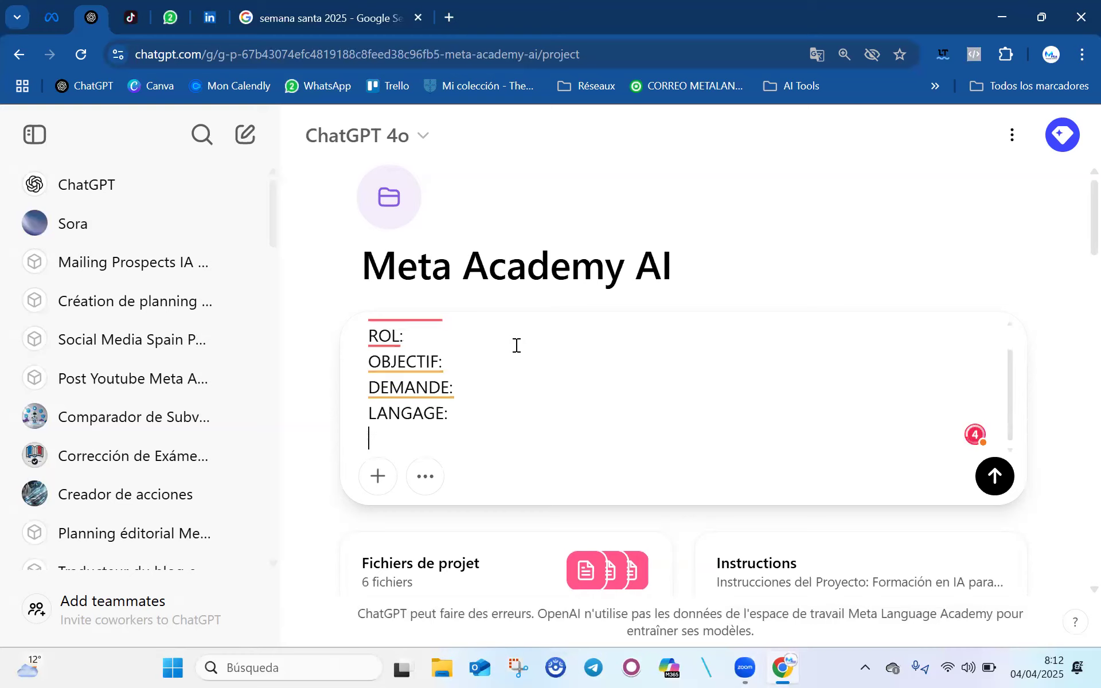
text(STRUCT)
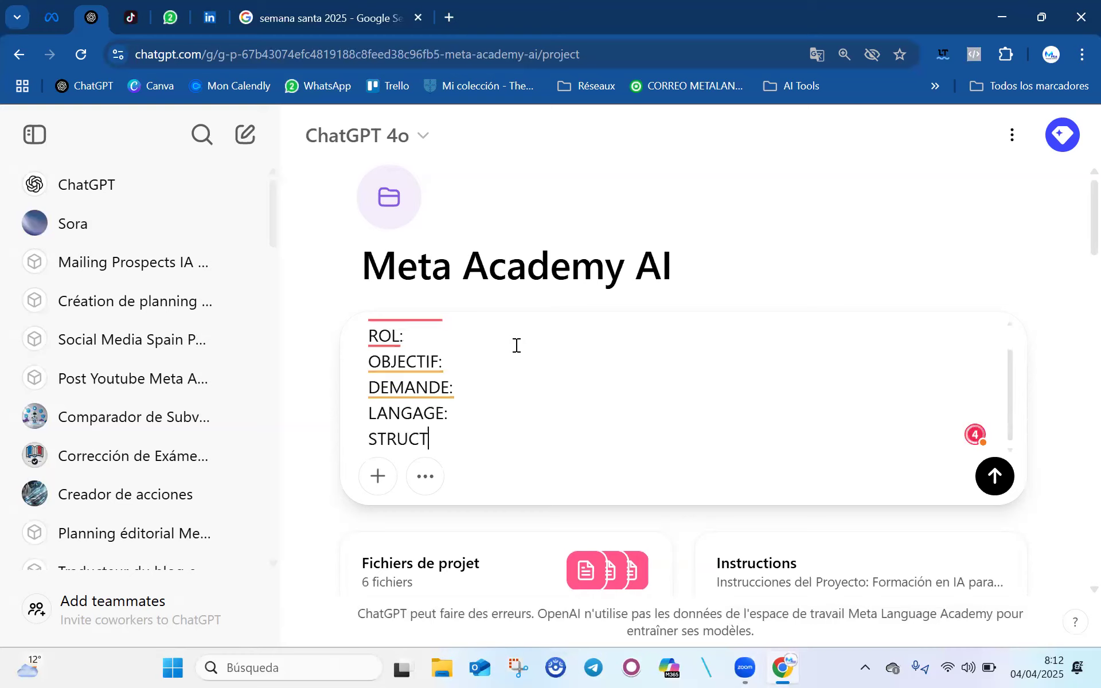
text(URE:)
- Begin the CONTEXT line with "Je suis en train de créé des reels"
scroll(511, 359, up, 1)
click(493, 344)
text(Je suis en train de )
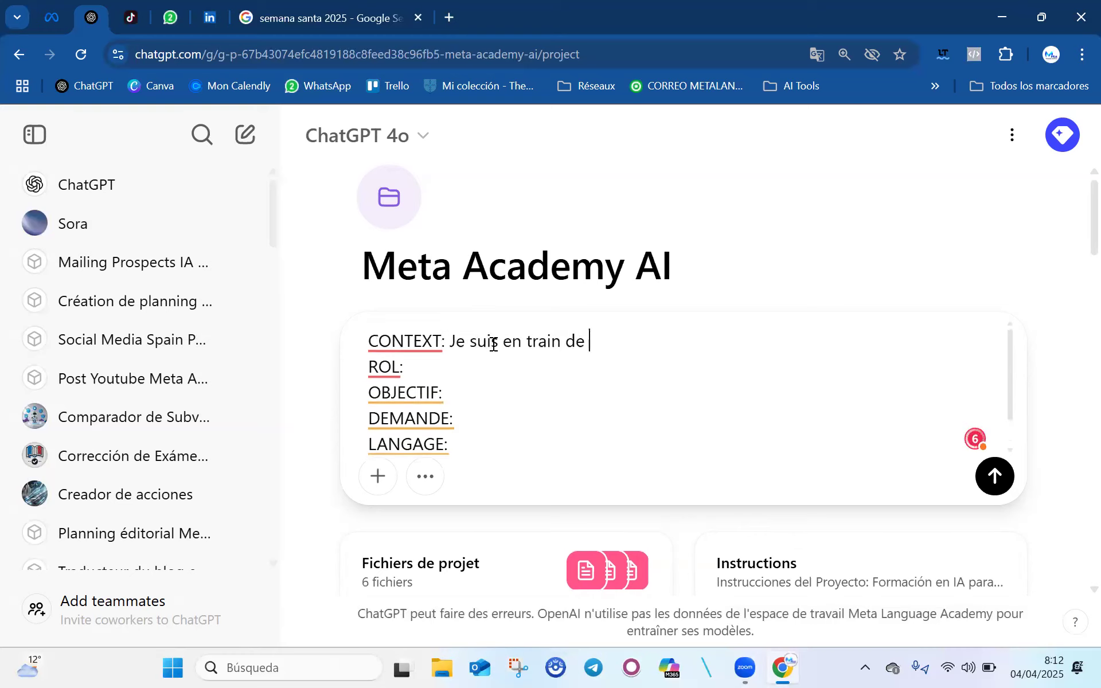
text(créé des reeal)
key(BackSpace)
key(BackSpace)
text(ls)
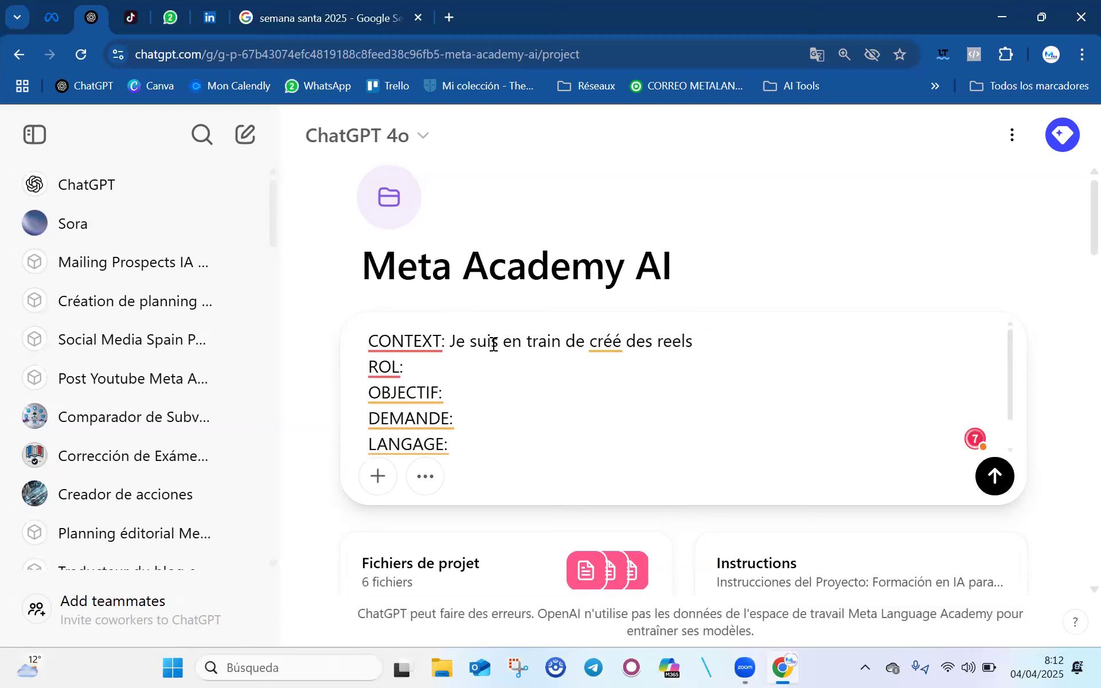
- Apply the spelling corrections "créer" and "Reels" in the CONTEXT sentence
click(609, 341)
click(624, 485)
click(687, 342)
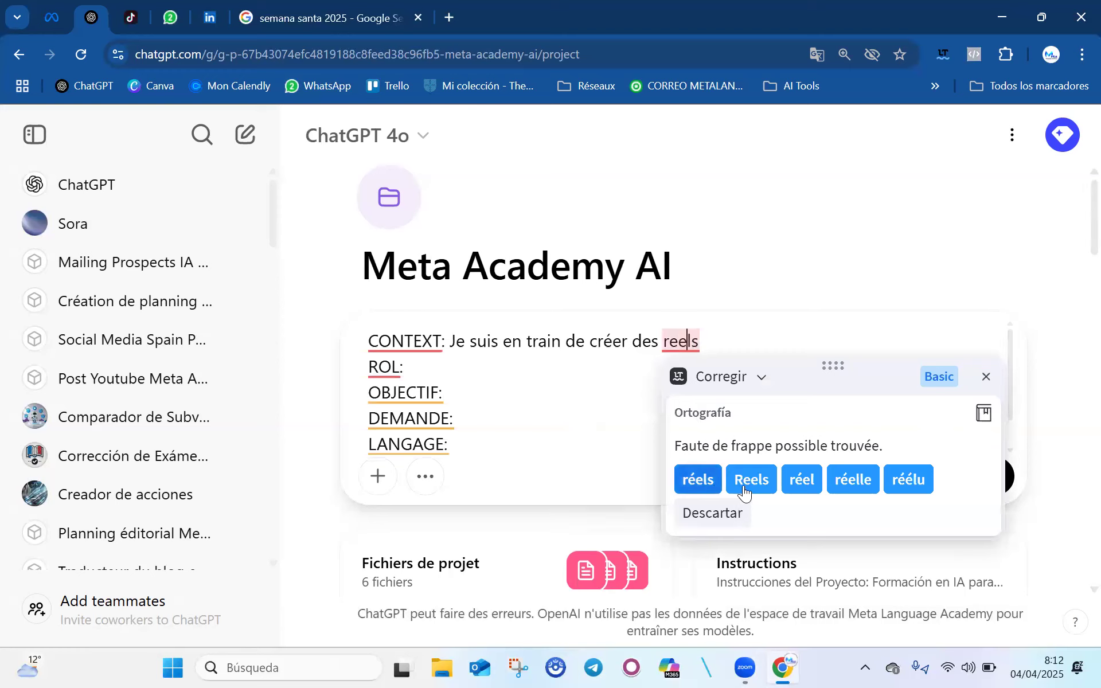
click(745, 480)
- Continue the CONTEXT sentence with "pour Instagram et Facebook"
text(pl)
key(BackSpace)
key(BackSpace)
text(pour Inst)
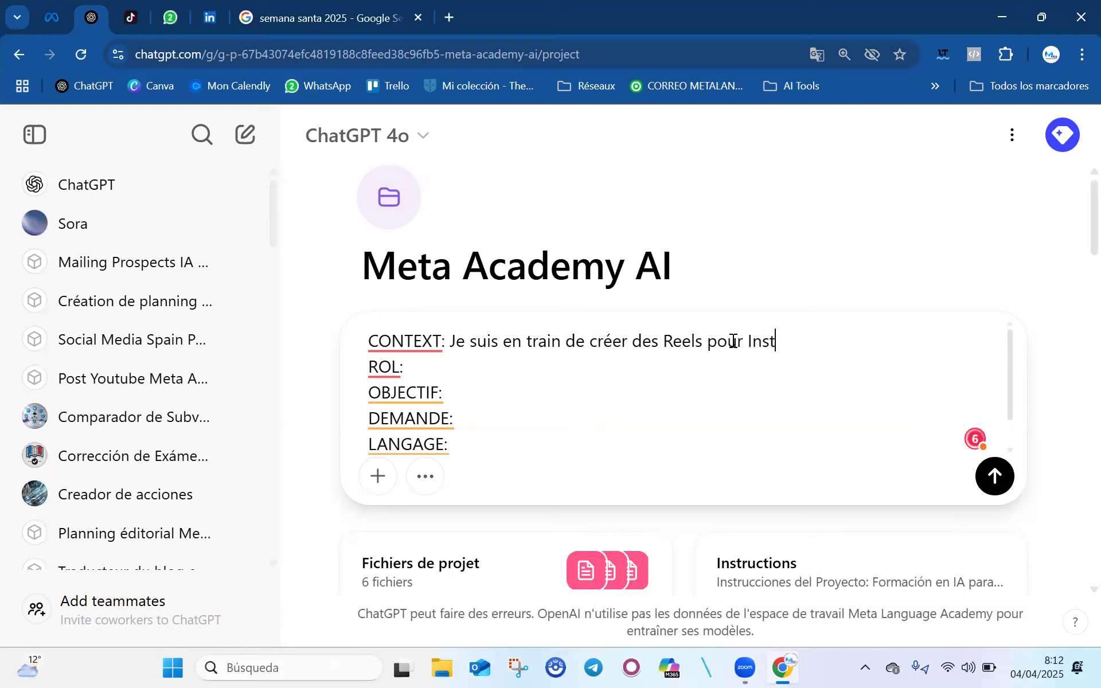
text(agram et Facebook)
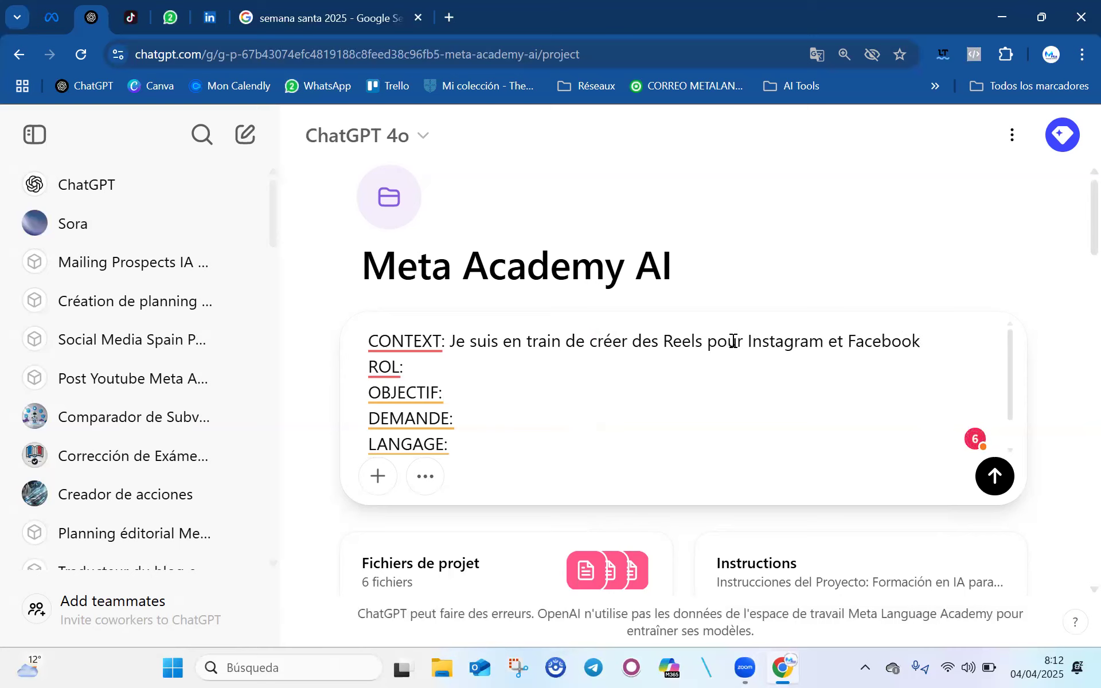
- Extend the CONTEXT sentence with "sur la MasterClass que j'ai donné vendredi passé. La"
text(sur la Mast)
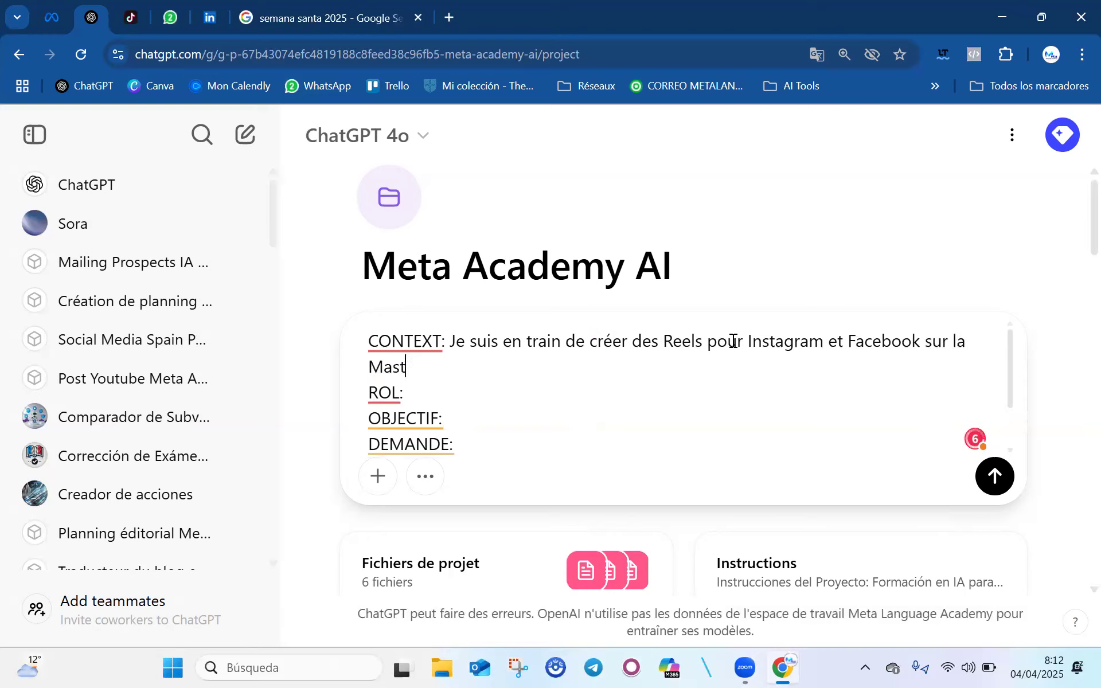
text(erClassq ue j)
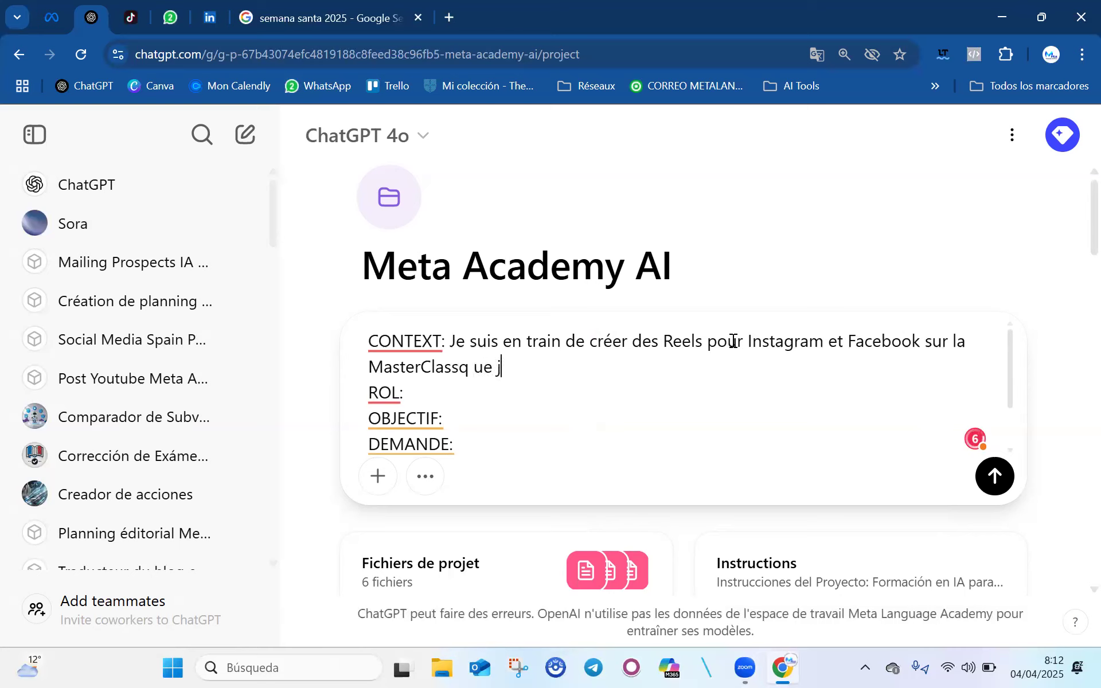
text('ai donné)
text( vendredi)
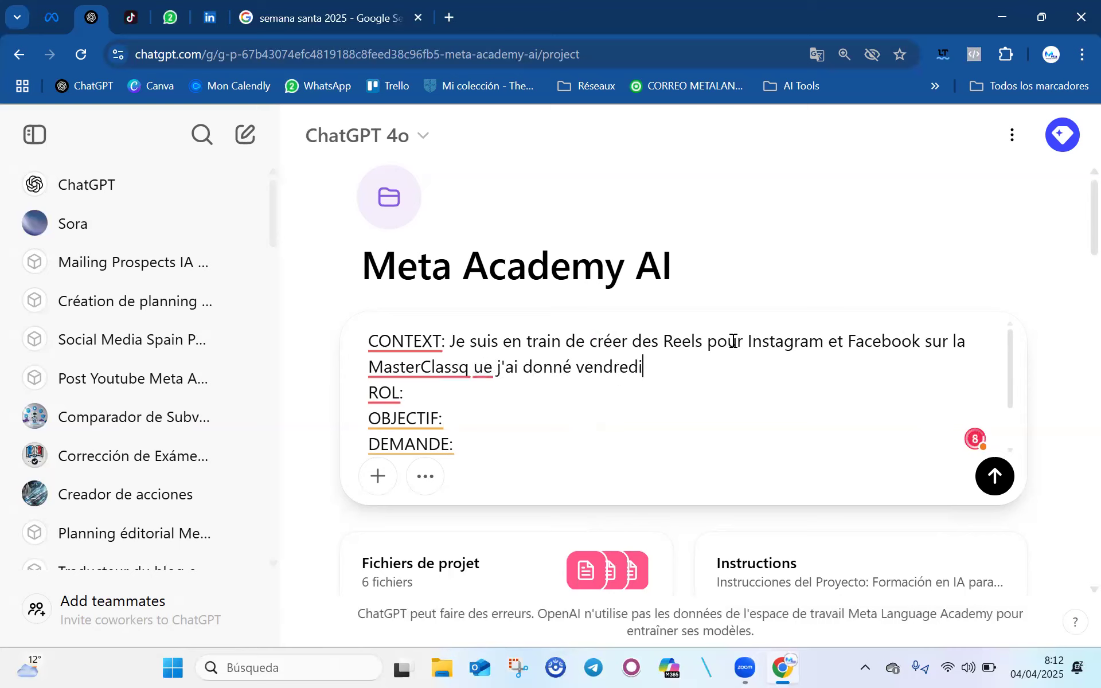
text( passé. La)
- Replace the CONTEXT text following "sur la MasterClass" with "que j'ai donné. La"
key(BackSpace)
key(BackSpace)
key(BackSpace)
key(BackSpace)
key(BackSpace)
key(BackSpace)
key(BackSpace)
key(BackSpace)
key(BackSpace)
key(BackSpace)
key(BackSpace)
key(BackSpace)
key(BackSpace)
key(BackSpace)
key(BackSpace)
key(BackSpace)
key(BackSpace)
key(BackSpace)
key(BackSpace)
key(BackSpace)
key(BackSpace)
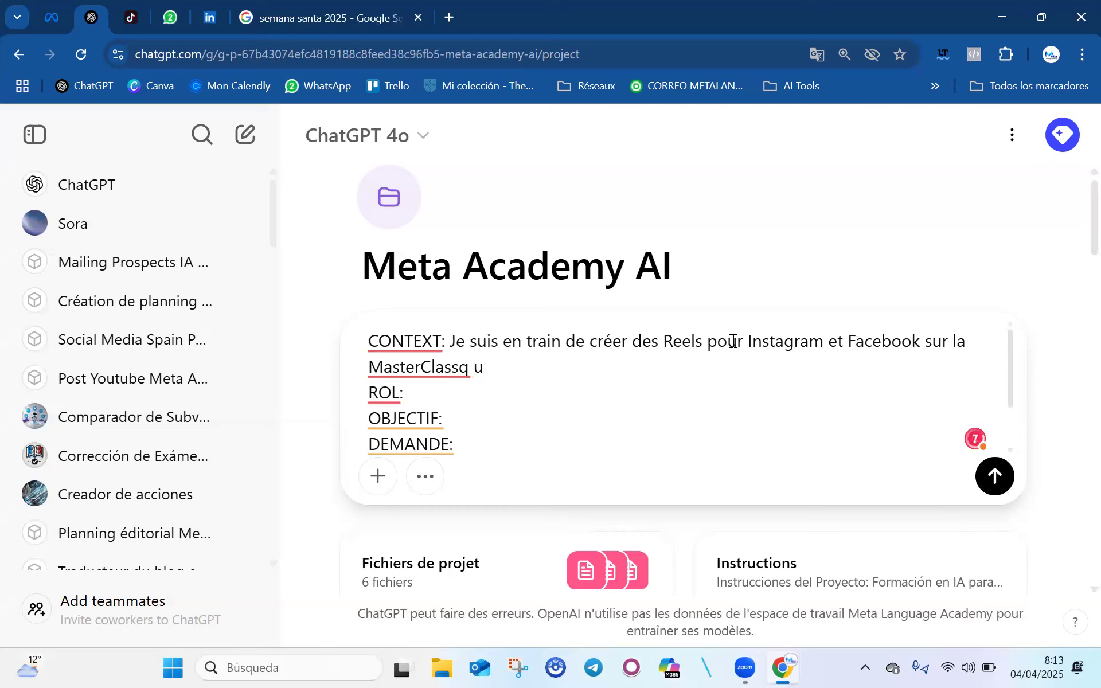
key(BackSpace)
text(que j'ai.)
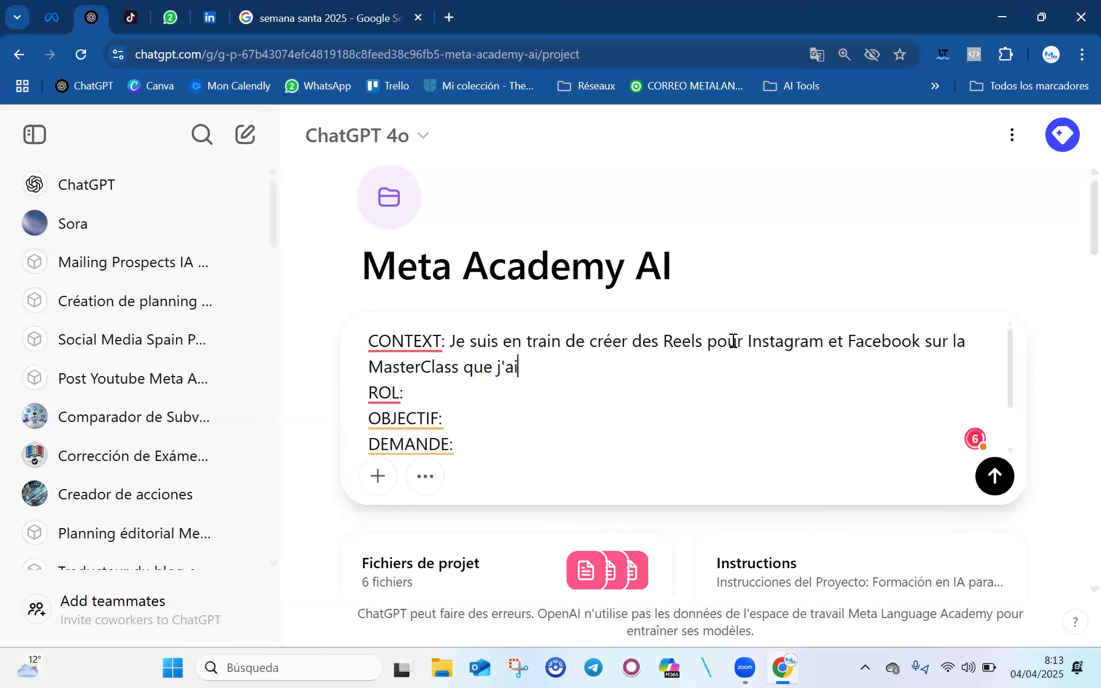
key(BackSpace)
key(BackSpace)
text(donné. La )
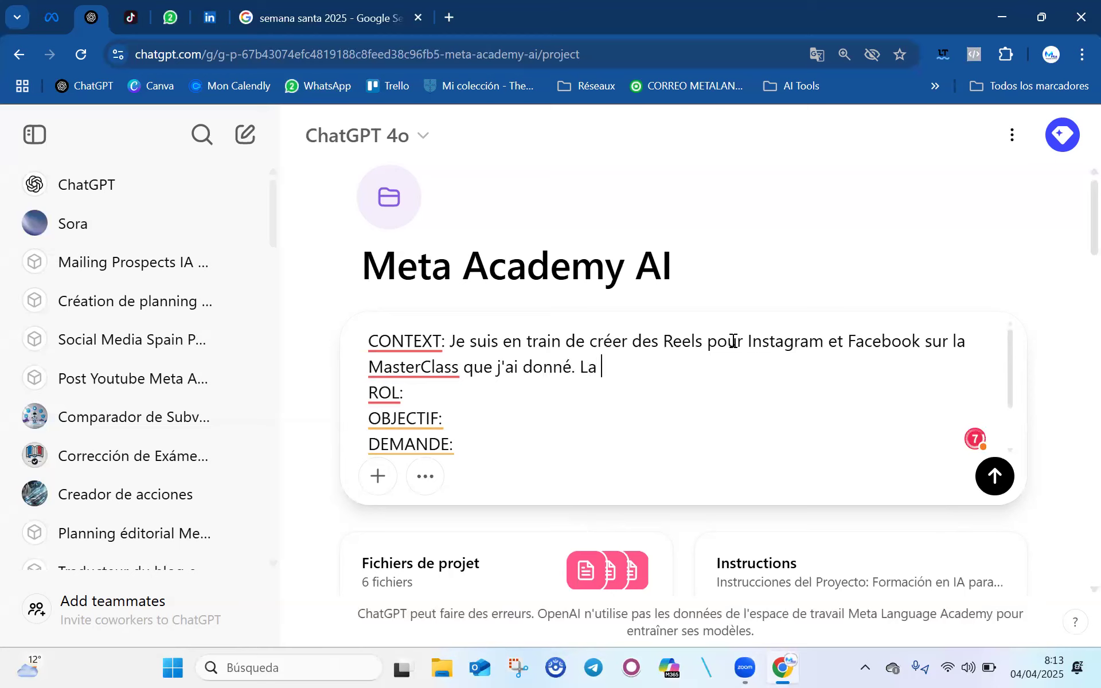
- Continue the second CONTEXT sentence with "MasterClass était sur ingenegierie de Rpompt,"
text(MasterClass )
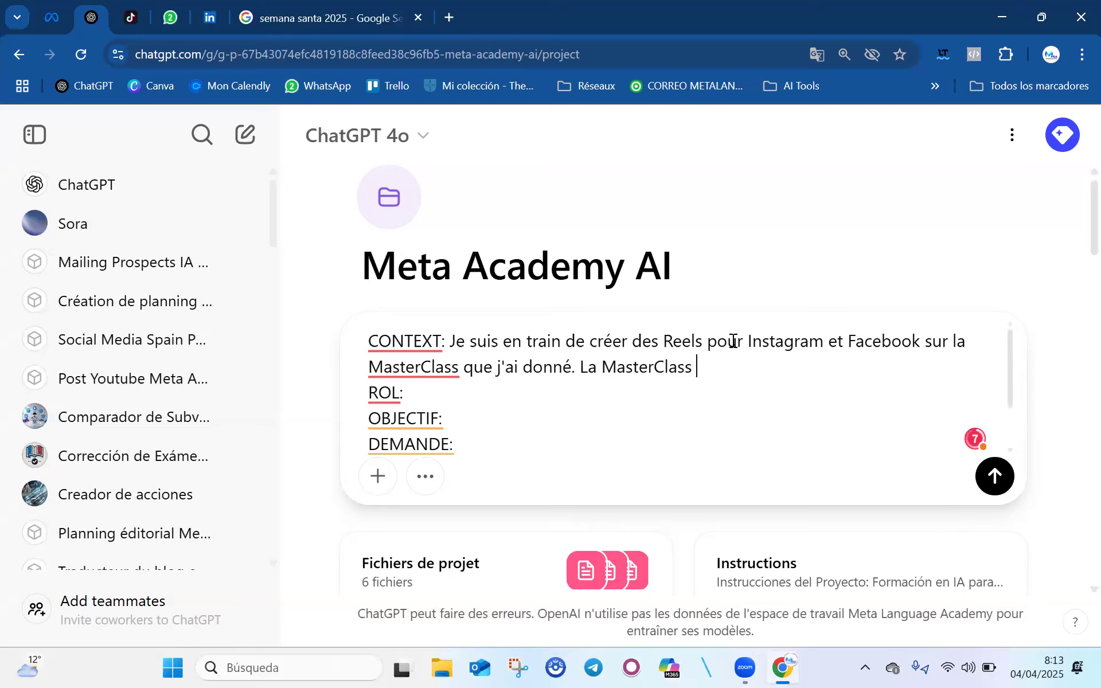
text(était sur )
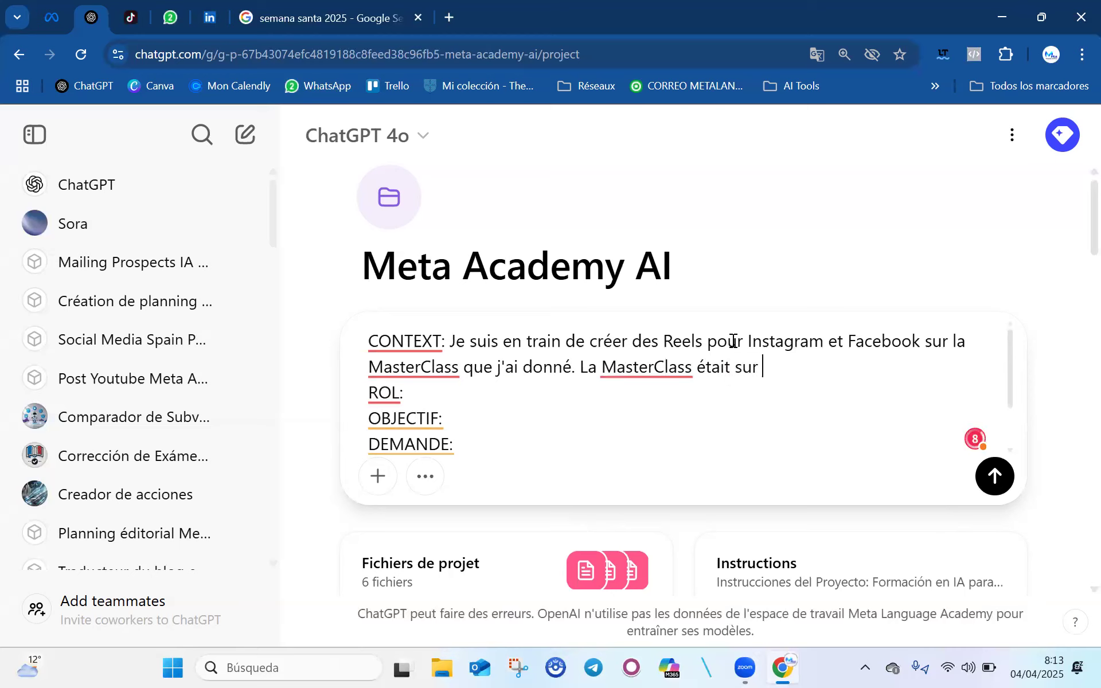
text(ingenegiierie de rp)
key(BackSpace)
key(BackSpace)
text(Rpompt,)
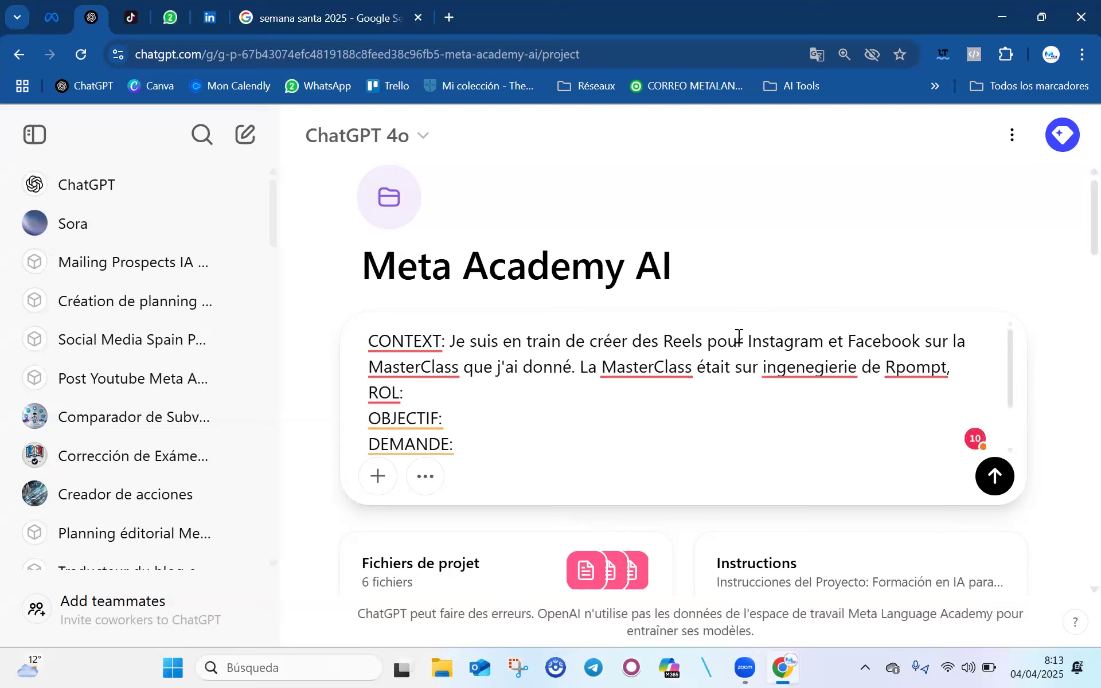
- Correct the misspelled words at the end of the CONTEXT text to read "ingénierie de PRompt,"
click(838, 367)
click(810, 504)
click(895, 367)
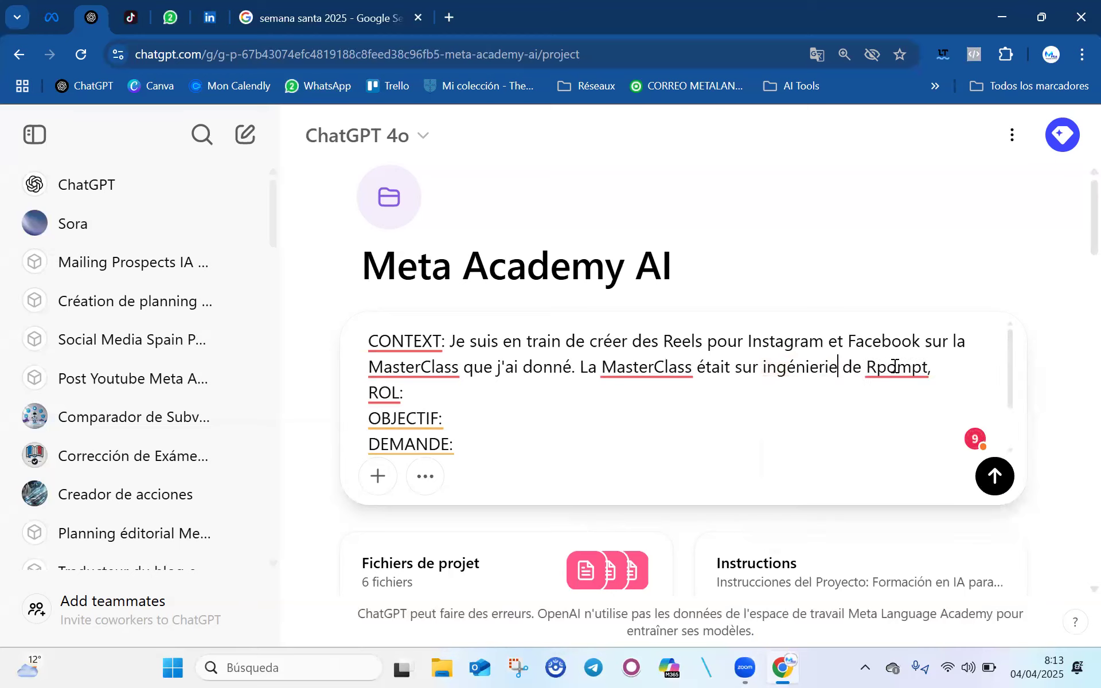
click(801, 506)
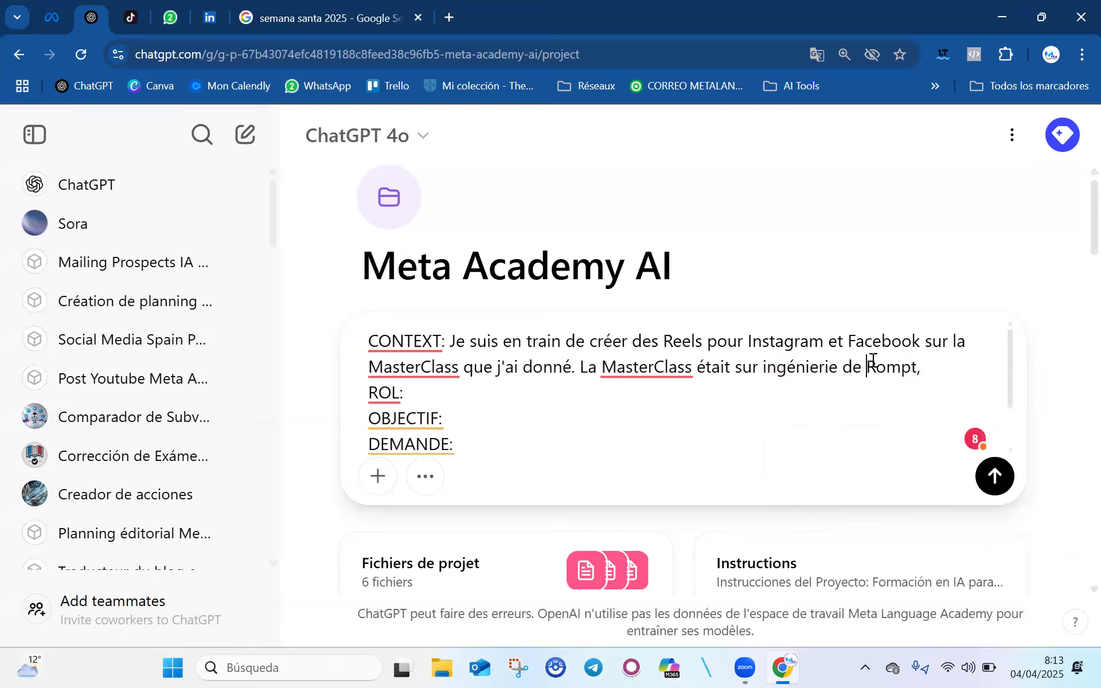
text(P)
- Complete the CONTEXT text with "création de GPT(assistant) et création de projet GPT:"
text(création)
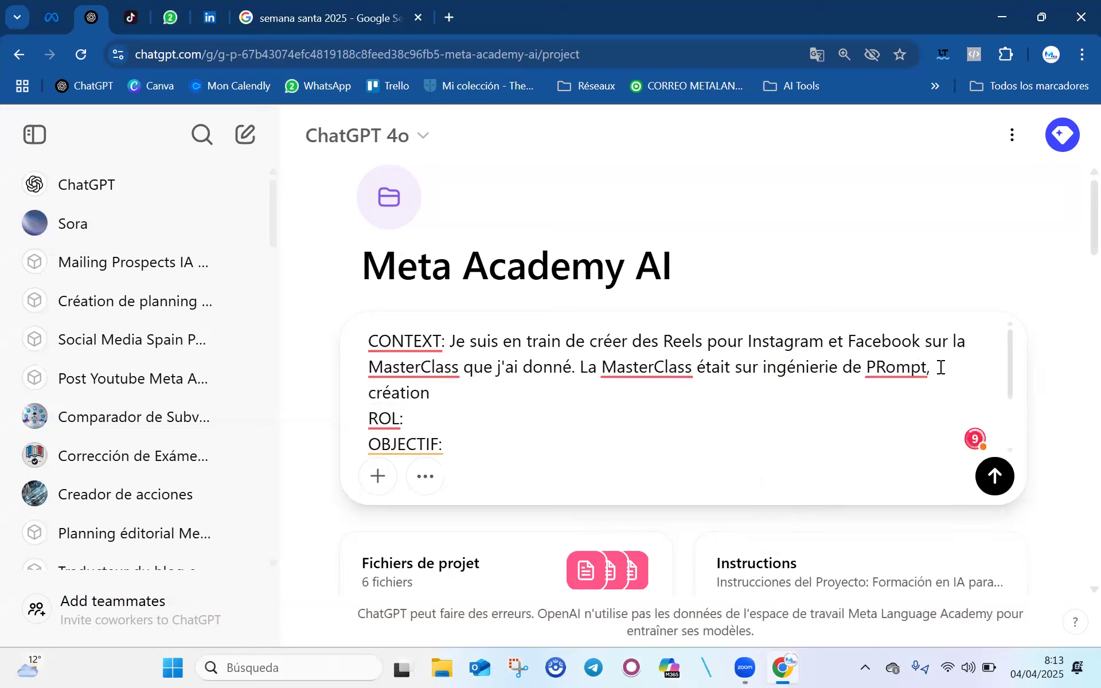
text( de GPT(asistant)
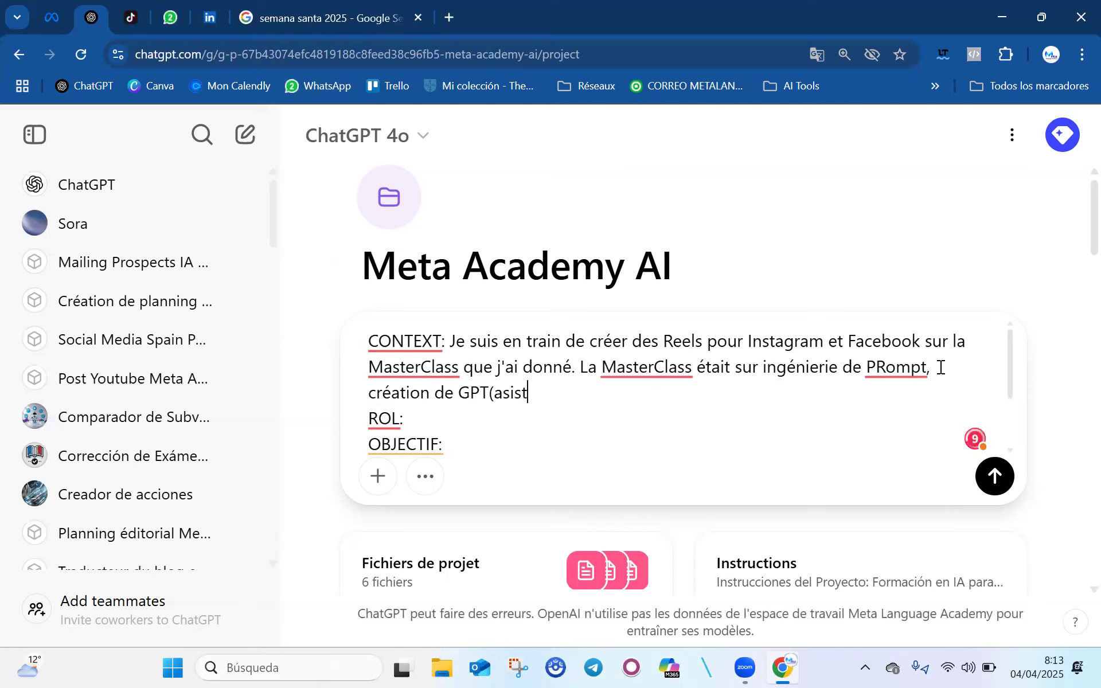
key(BackSpace)
key(BackSpace)
key(BackSpace)
key(BackSpace)
key(BackSpace)
key(BackSpace)
text(sis)
text(tant) et c)
text(réation d)
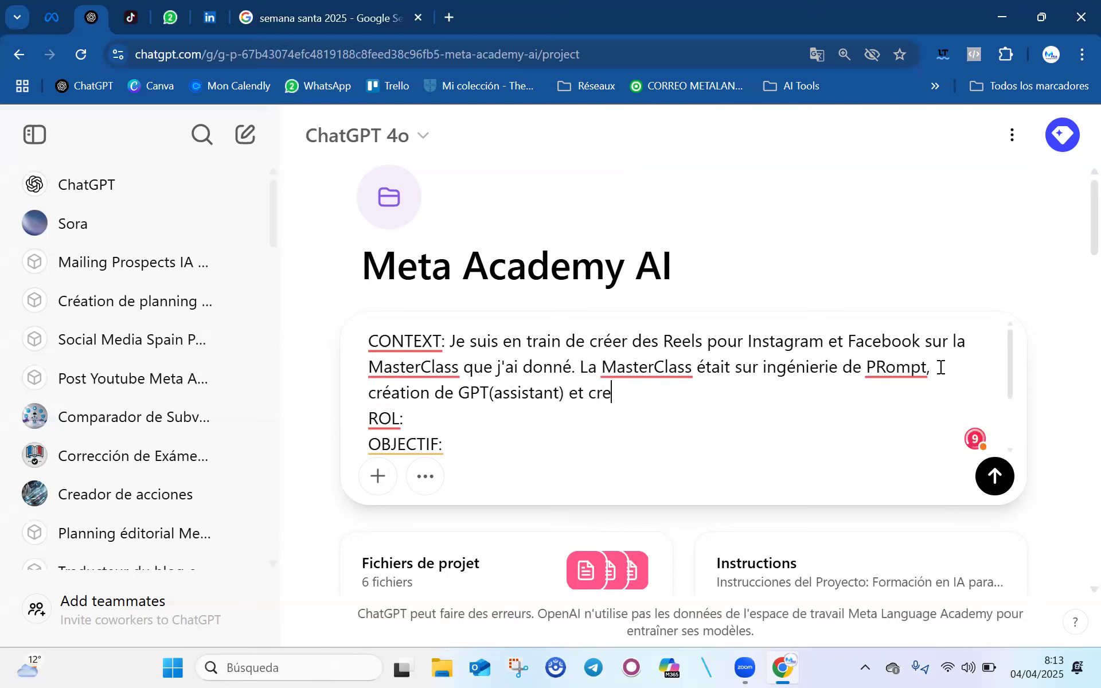
text(e projet )
text(GPT)
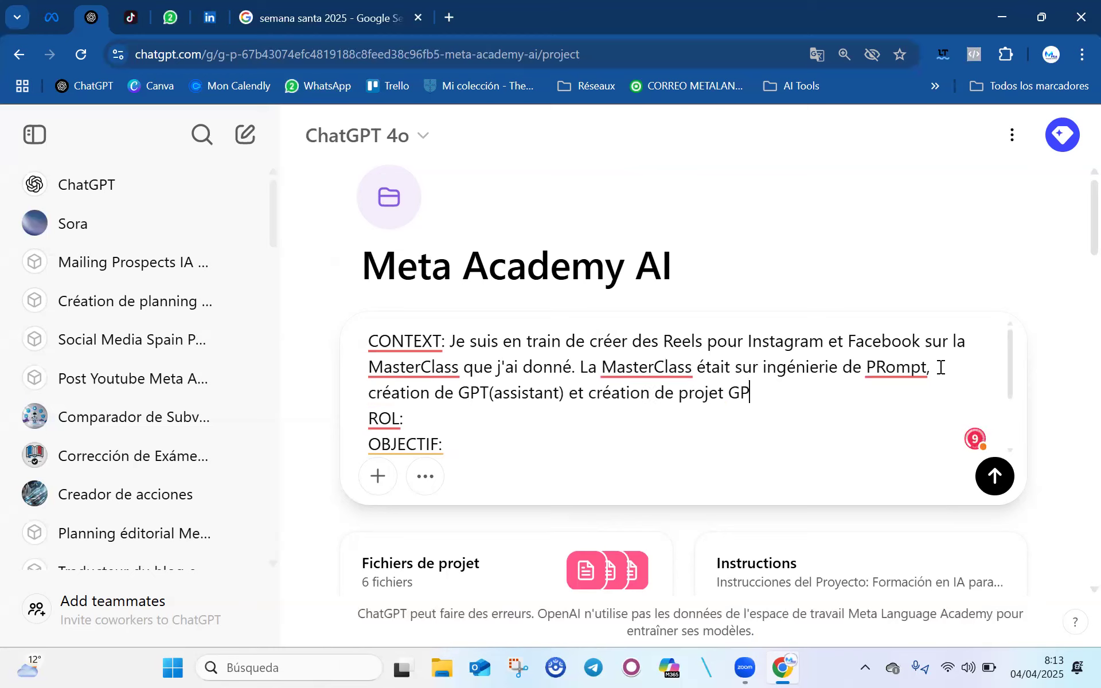
text(:)
- Correct the CONTEXT wording to "GPT (assistant)" with a space and "Prompt" with a single capital
click(491, 394)
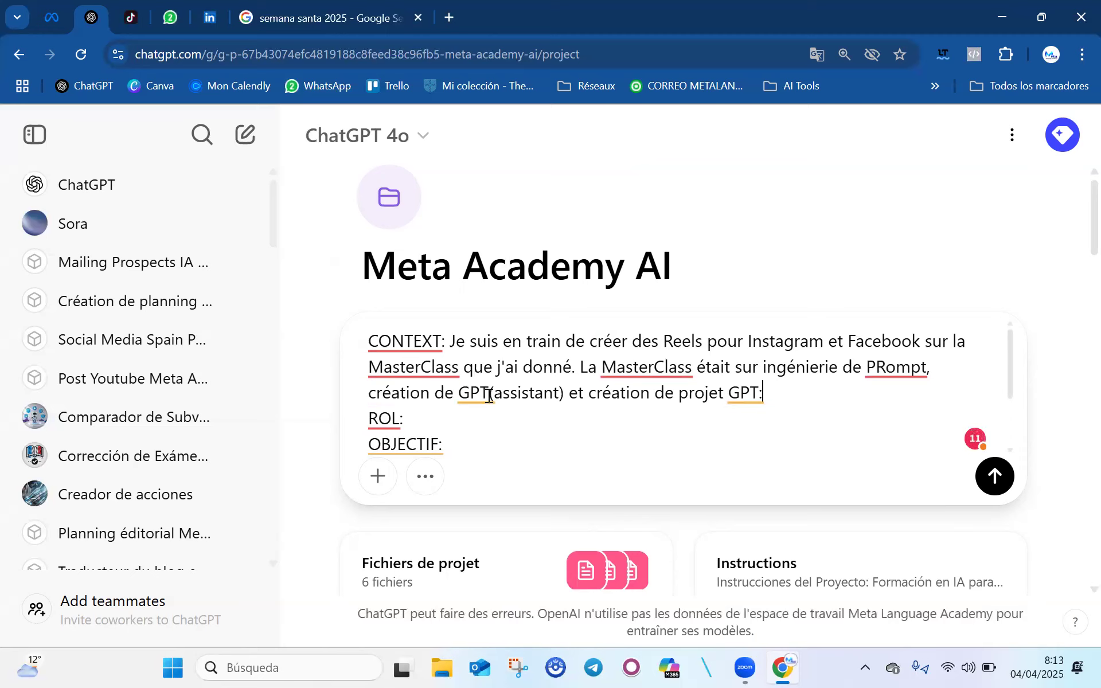
click(884, 372)
click(799, 505)
click(784, 401)
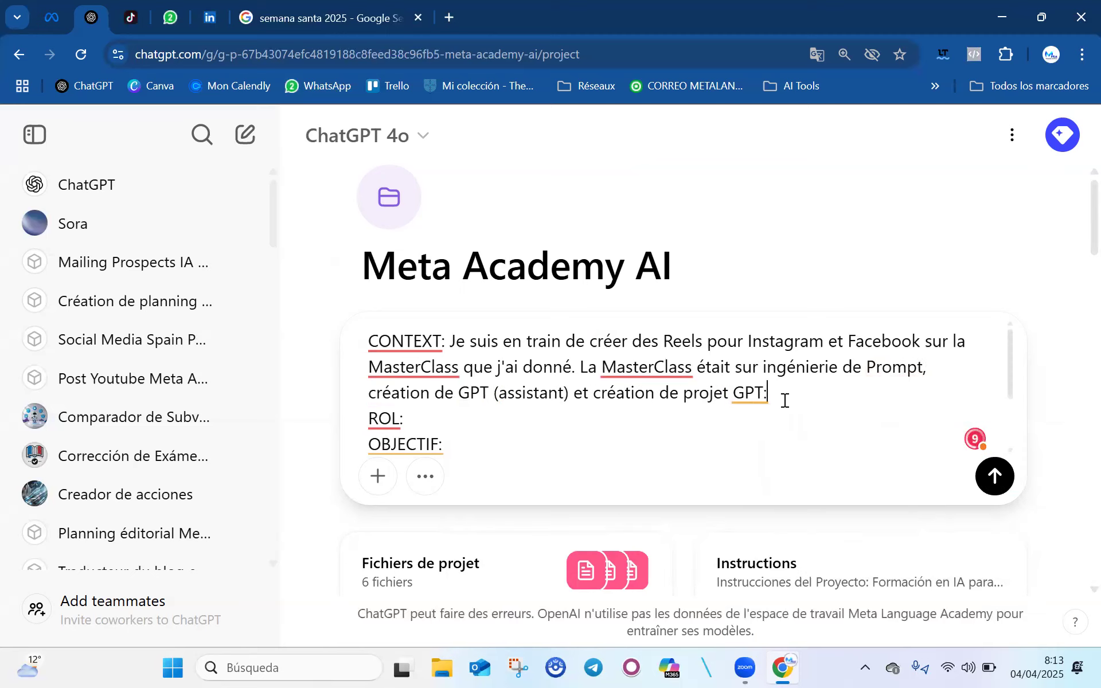
- Fill the ROL line with "Tu es professionnel de Marketing Digital", with the spelling of "professionnel" corrected
click(575, 416)
text(Tu es )
text(proffessionel)
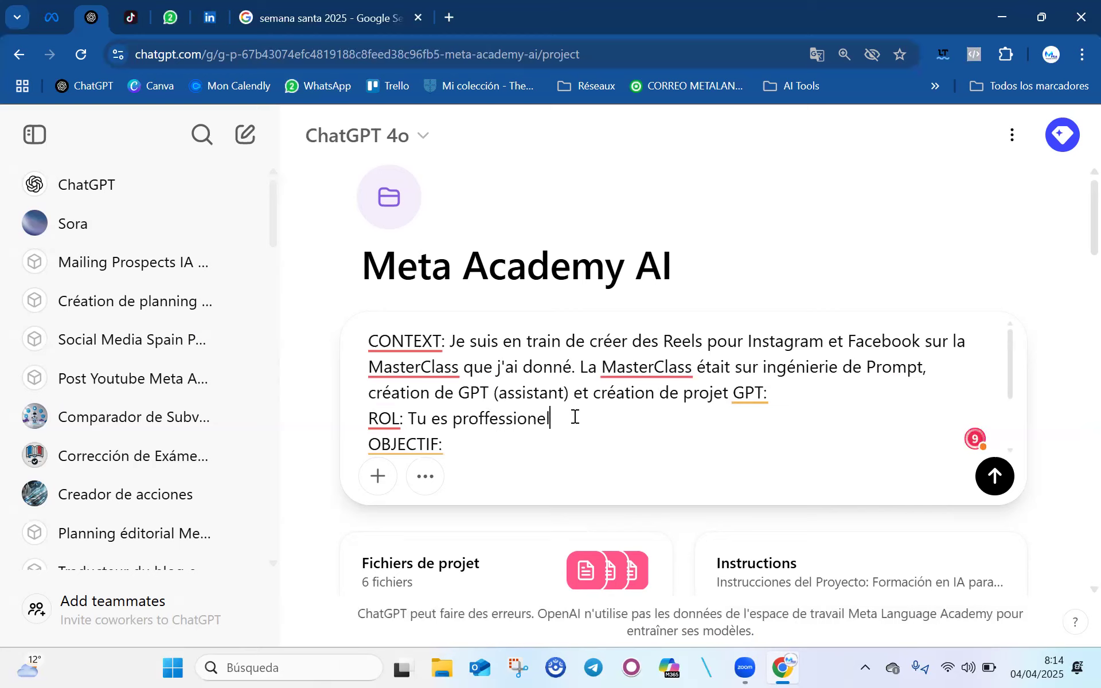
text(le)
key(BackSpace)
key(BackSpace)
text(de Marker)
key(BackSpace)
key(BackSpace)
key(BackSpace)
text(keting)
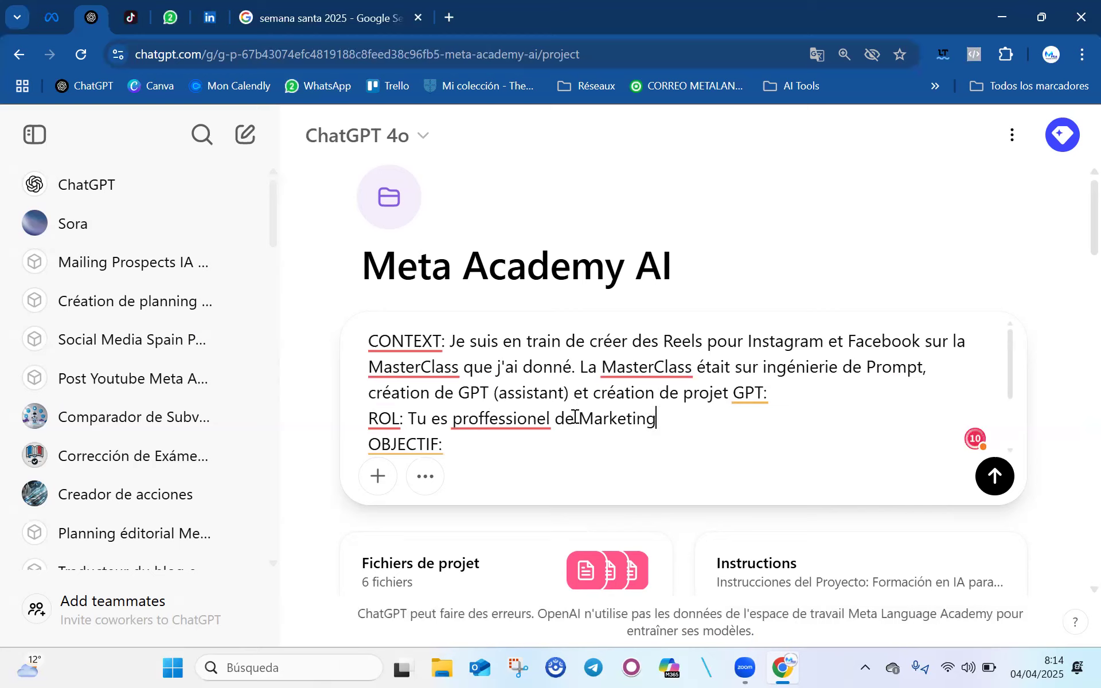
text( Digital)
click(516, 418)
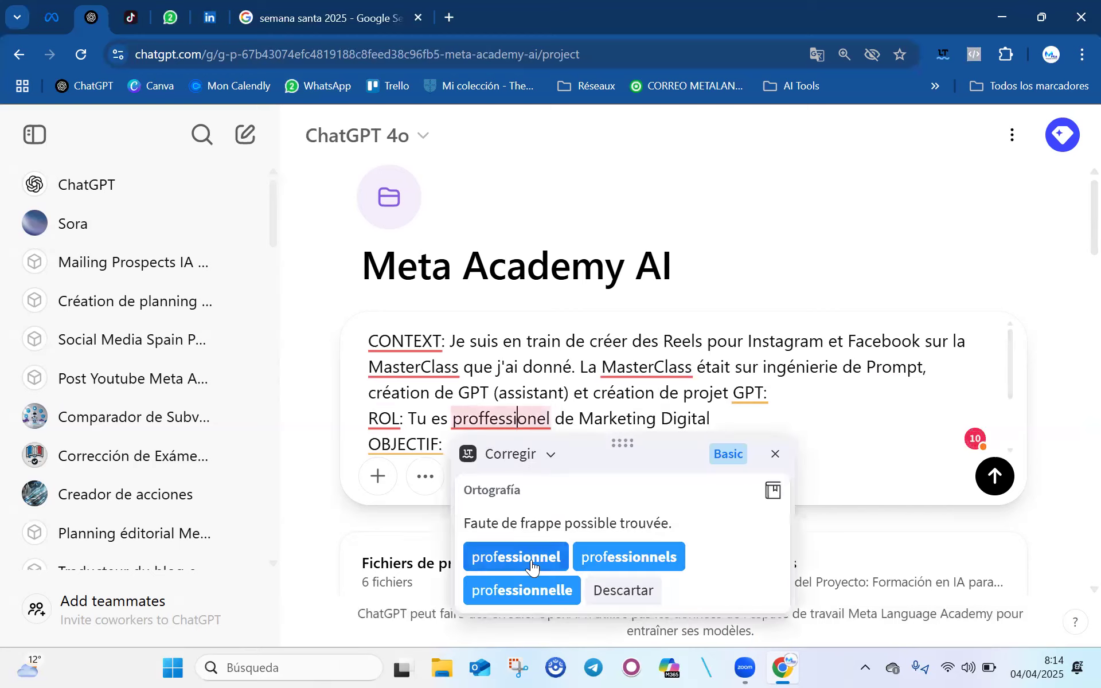
click(492, 555)
- Extend the ROL line with "pour les réseaux sociaux de Meta Academy AI"
click(752, 419)
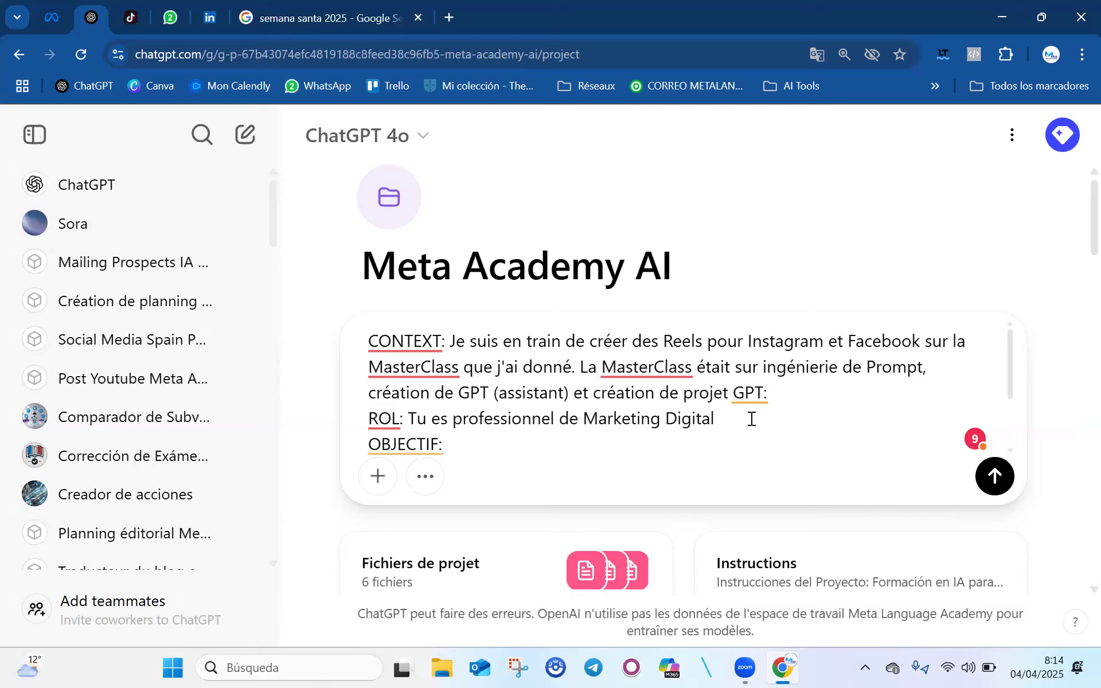
text(pour les)
text( réseaux s)
text(ocia)
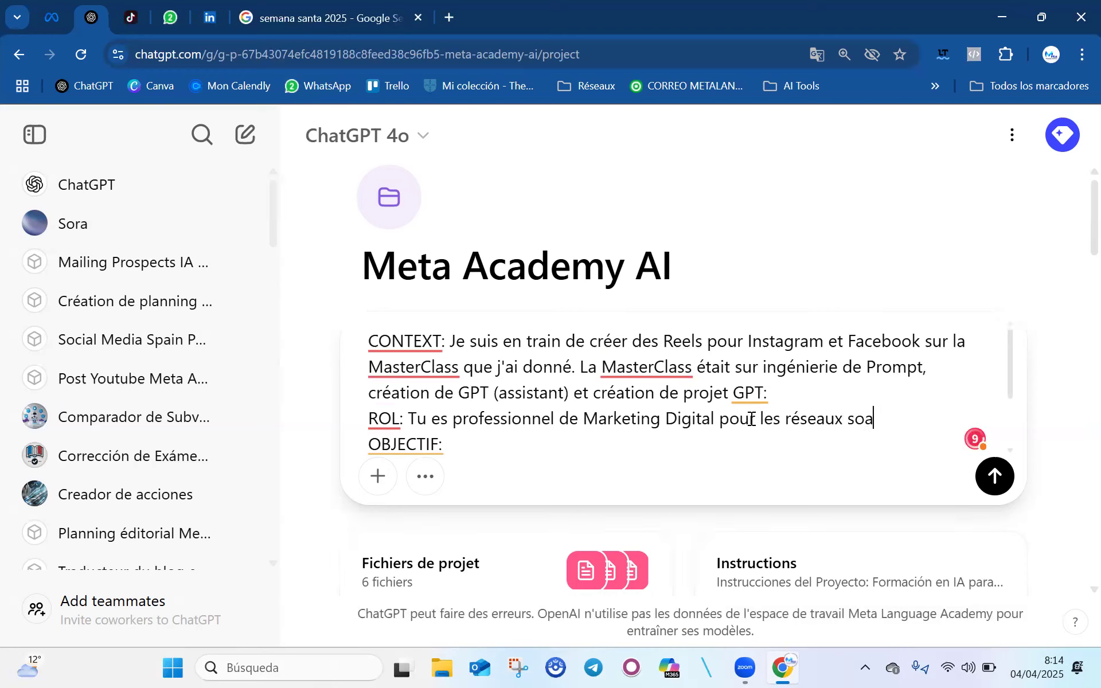
key(BackSpace)
text(ciaux de Me)
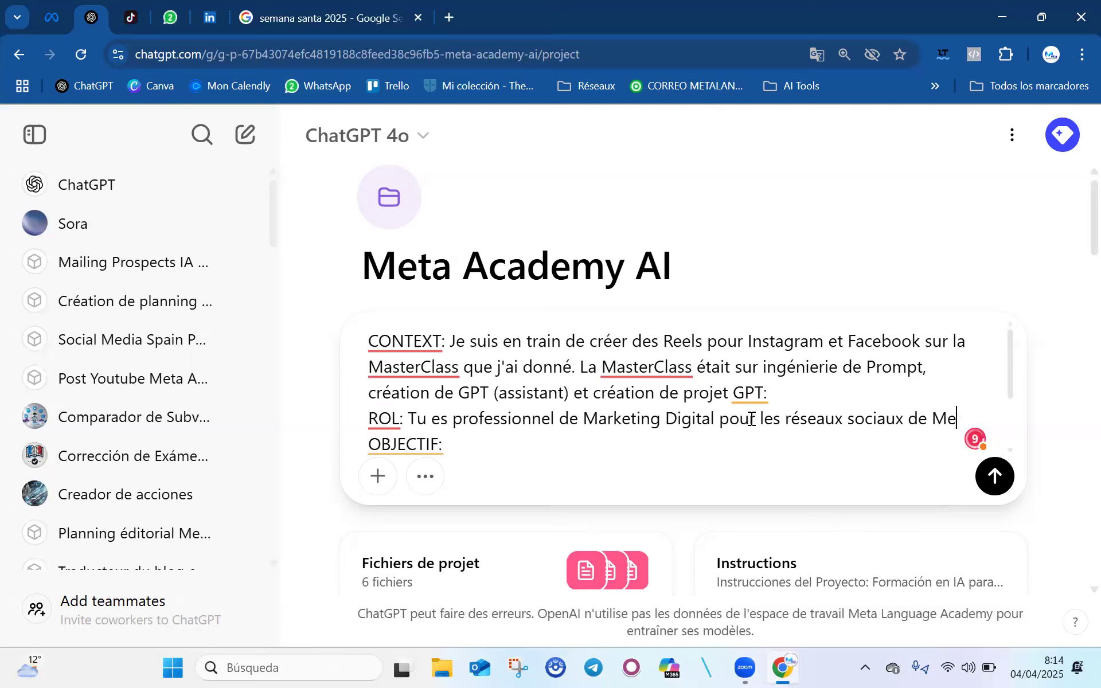
text(ta Academy AI)
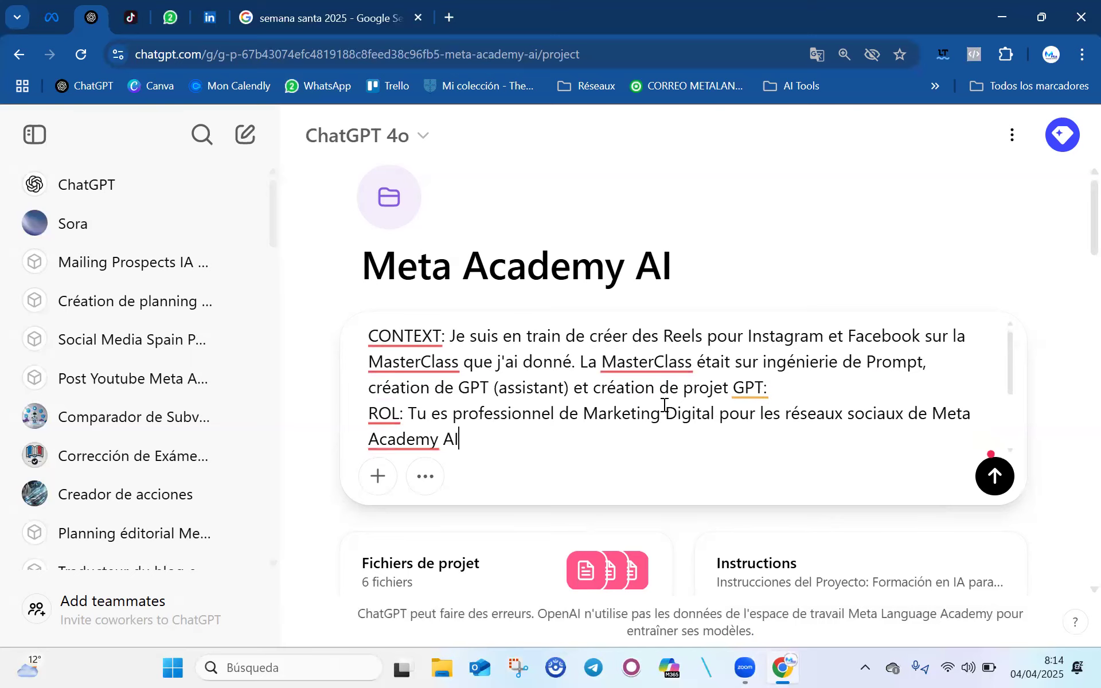
- Fill the OBJECTIF line with "Créer des descriptions de Reels attractifs et engageant"
scroll(514, 420, down, 2)
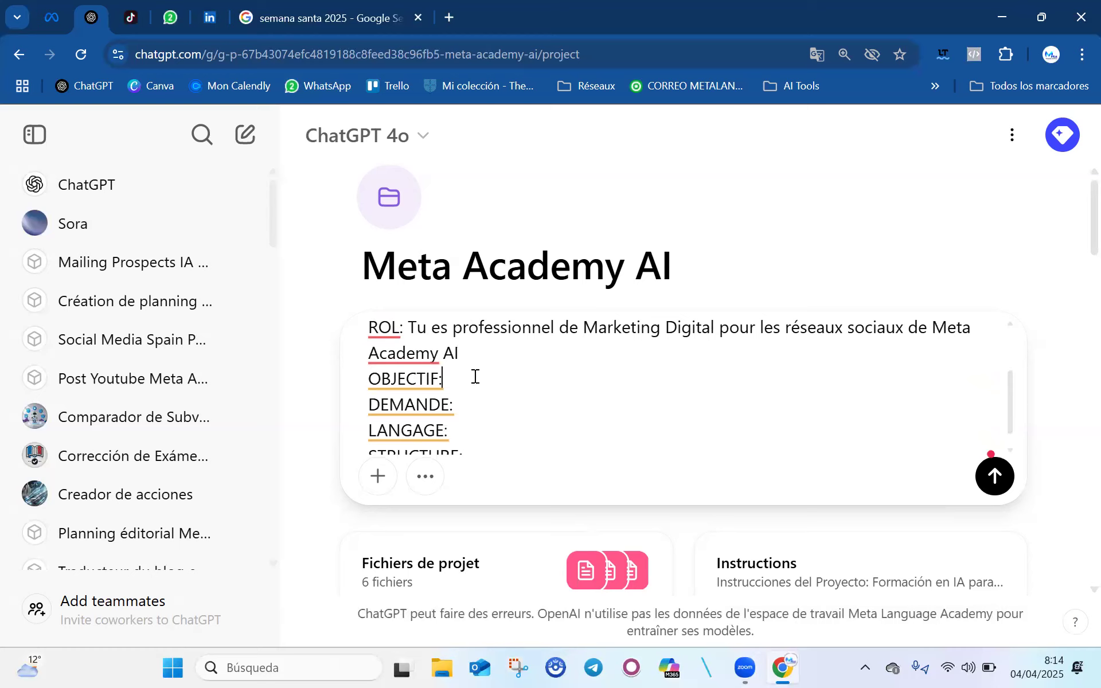
text(Créer des description de R)
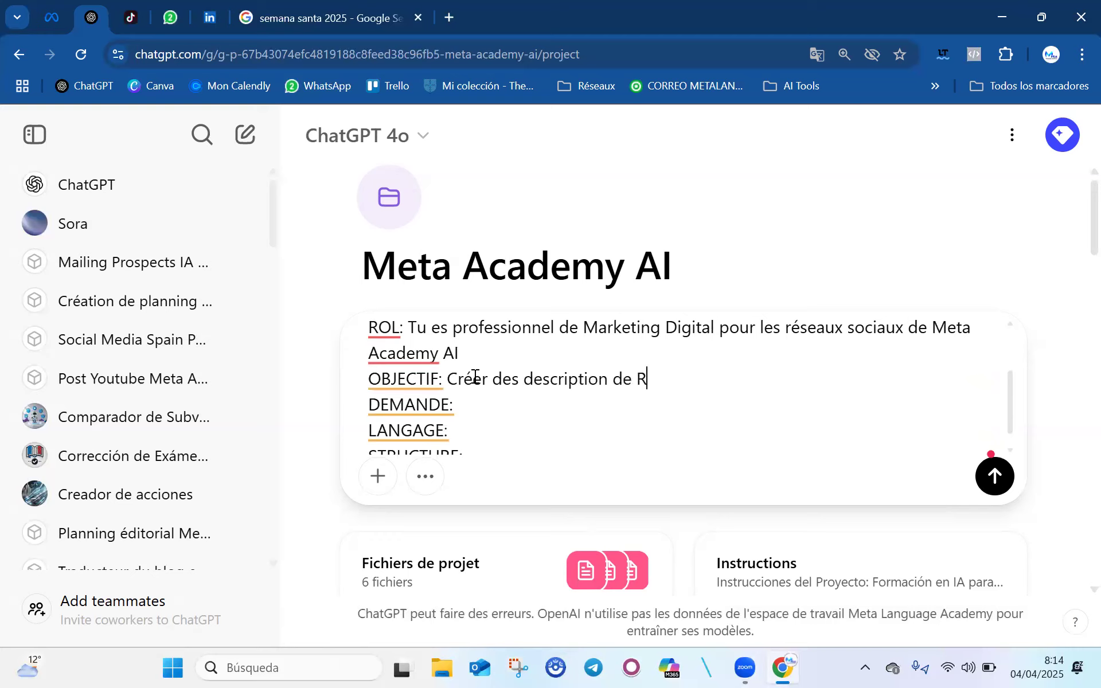
text(eels attractifs et )
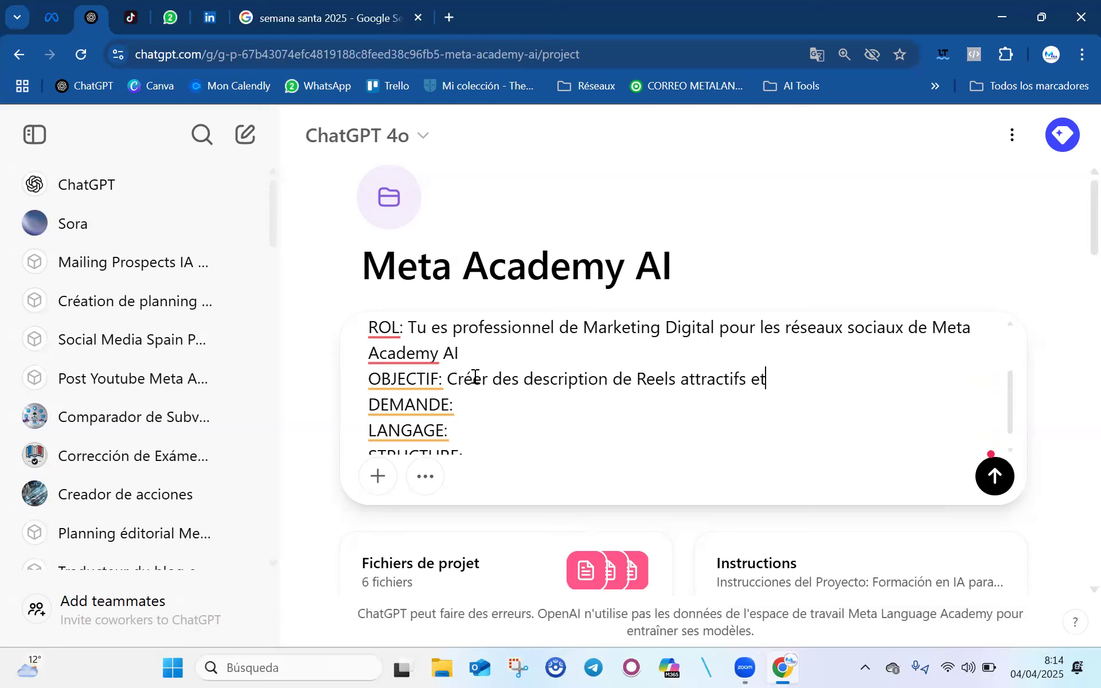
text(engagenat)
key(BackSpace)
key(BackSpace)
key(BackSpace)
text(ant)
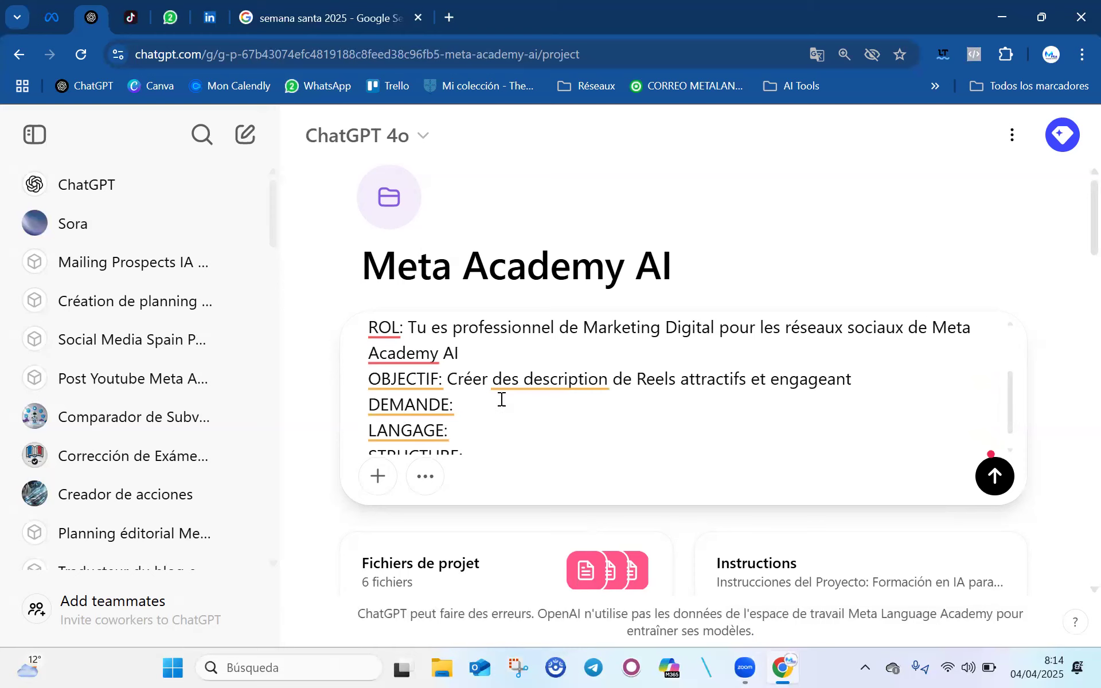
click(600, 385)
click(608, 383)
text(s)
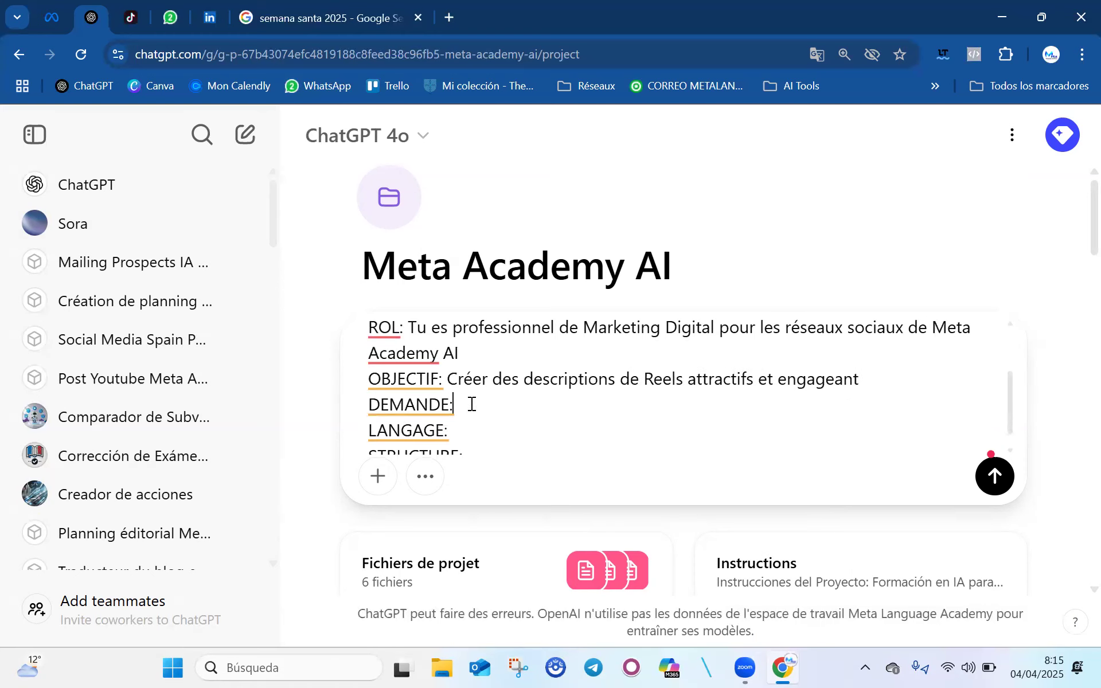
- Start the DEMANDE line with "écris les descriptions de mes 8 Reels"
click(471, 404)
text(écris les descriptio )
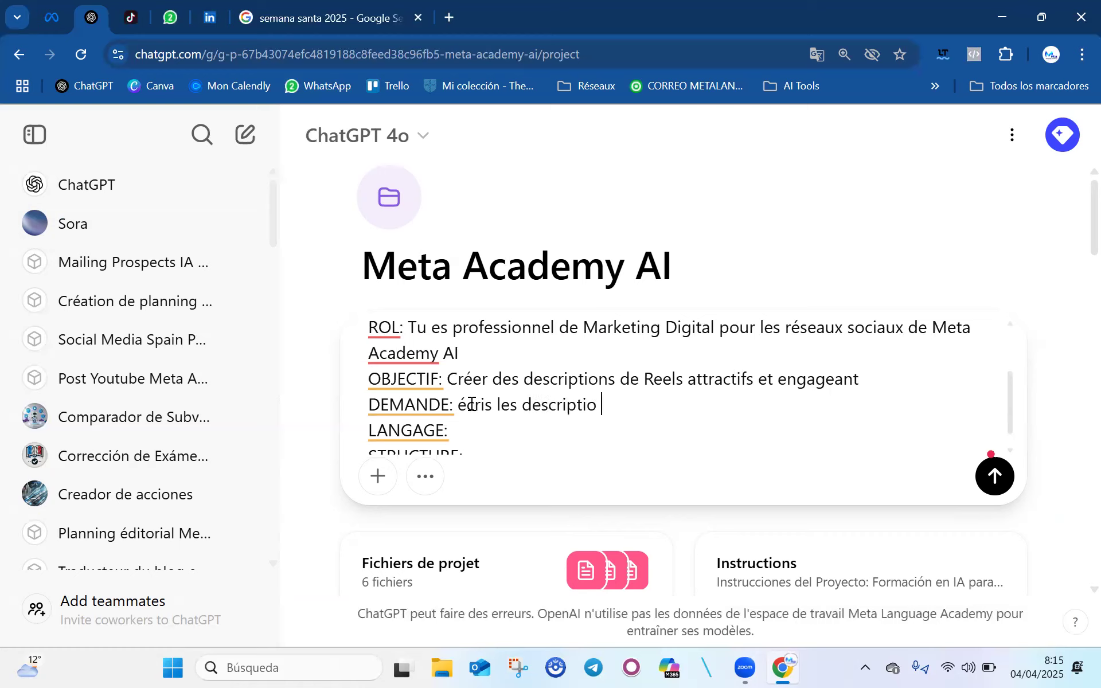
text(ns de mes 8 Rees)
key(BackSpace)
text(ks)
key(BackSpace)
key(BackSpace)
text(ls)
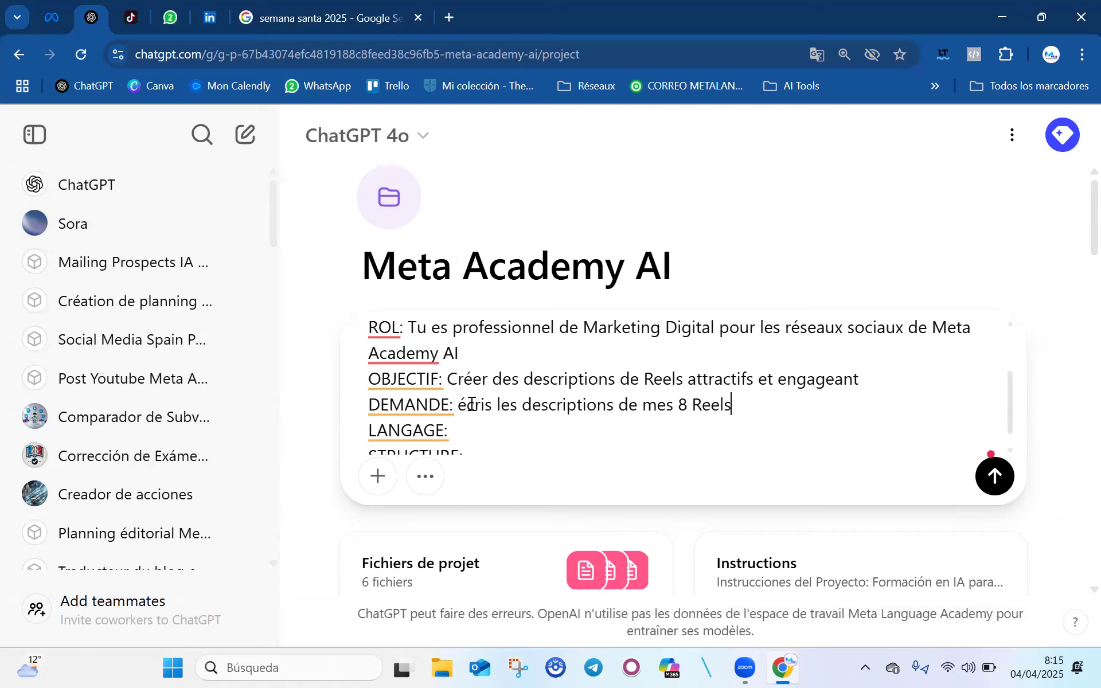
- Extend the DEMANDE sentence with "de façon engageante pour les followers et de leur donn"
text( de façon atti)
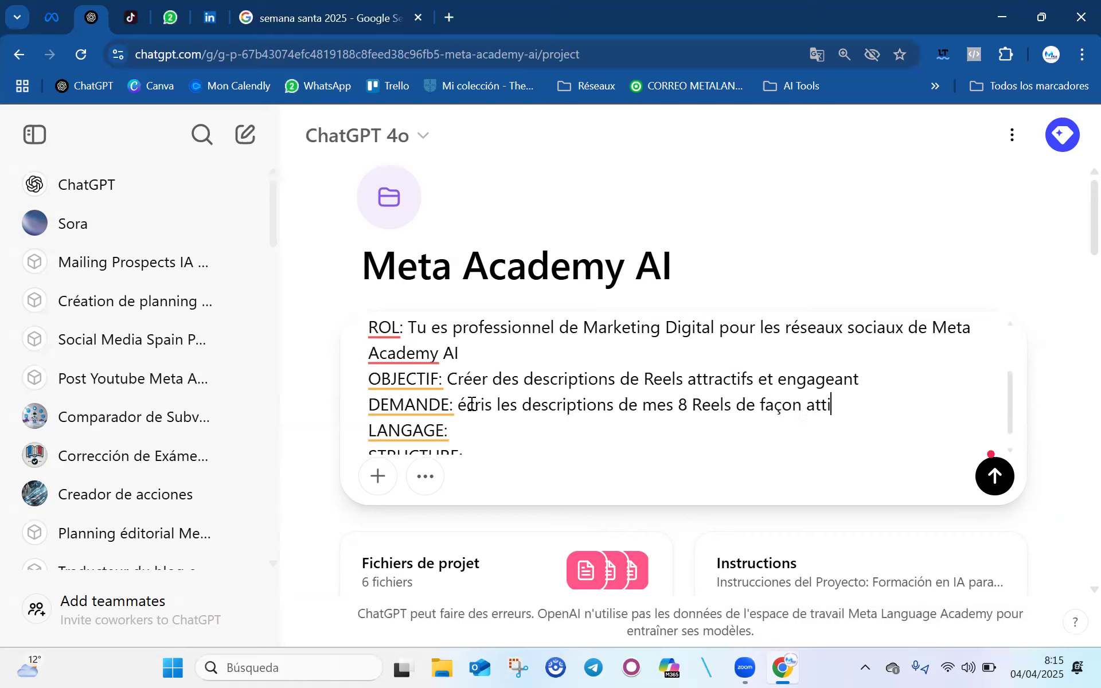
text(r)
key(BackSpace)
key(BackSpace)
key(BackSpace)
key(BackSpace)
key(BackSpace)
text(engageante pour les followers et de leur donn)
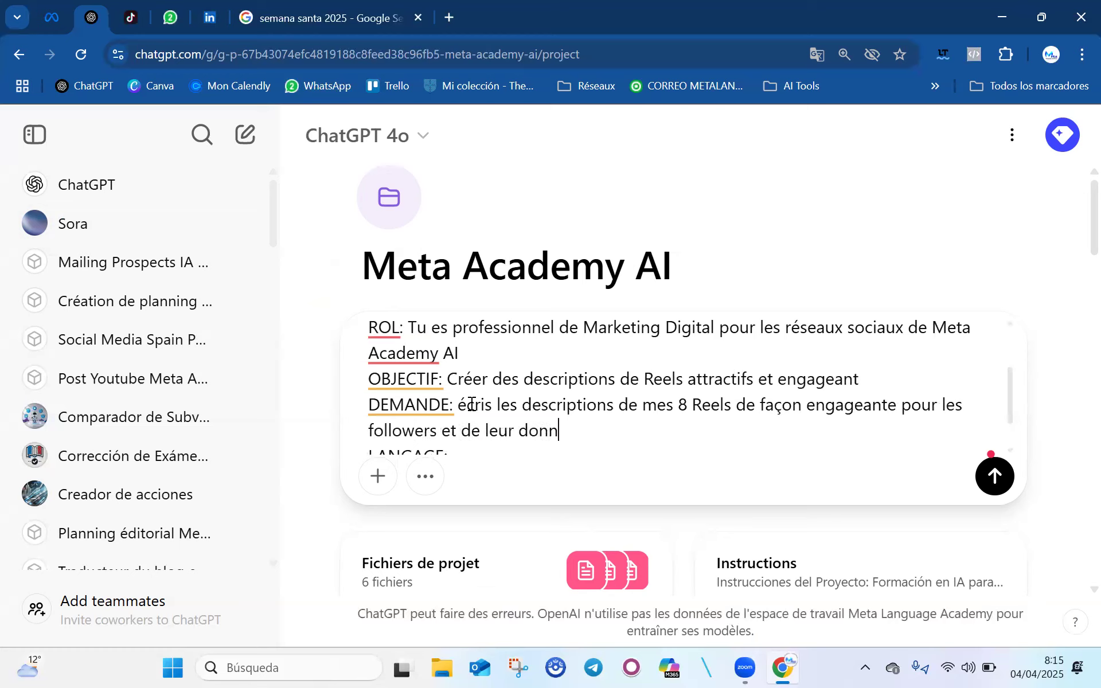
- Finish the DEMANDE sentence so it ends with "donner le goût de voir les prochains qui seront publier dans les prochains jours"
text(er le goût de voir les pro)
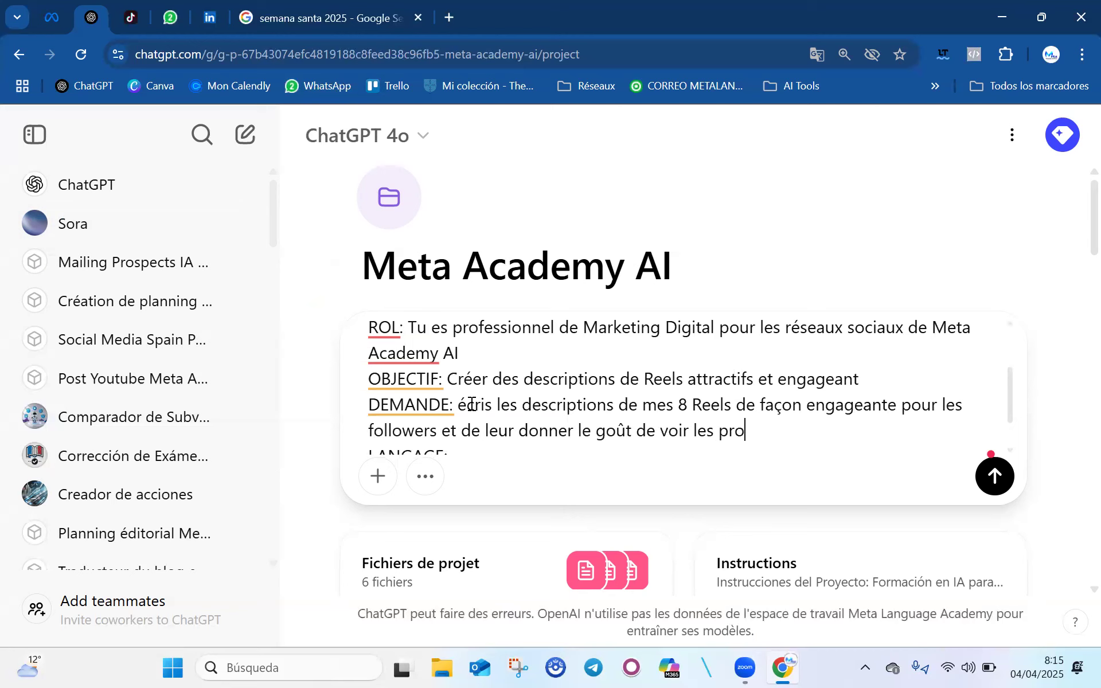
text(chains qui seront pub)
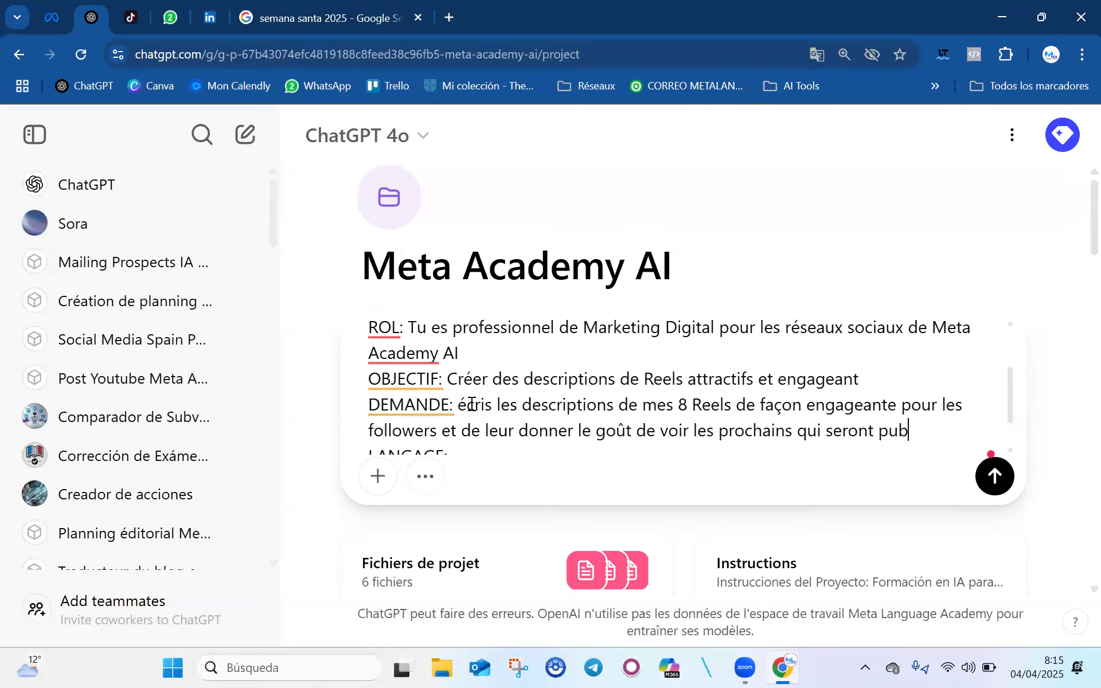
text(lier dans le spro)
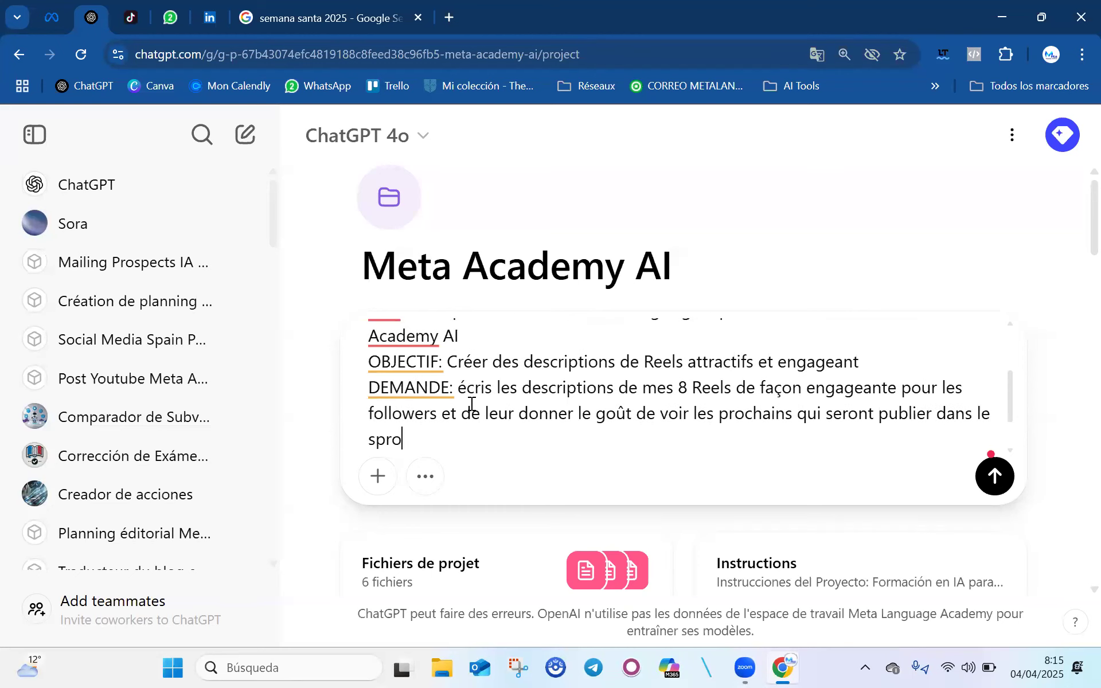
text(chains jours)
click(445, 440)
text(s)
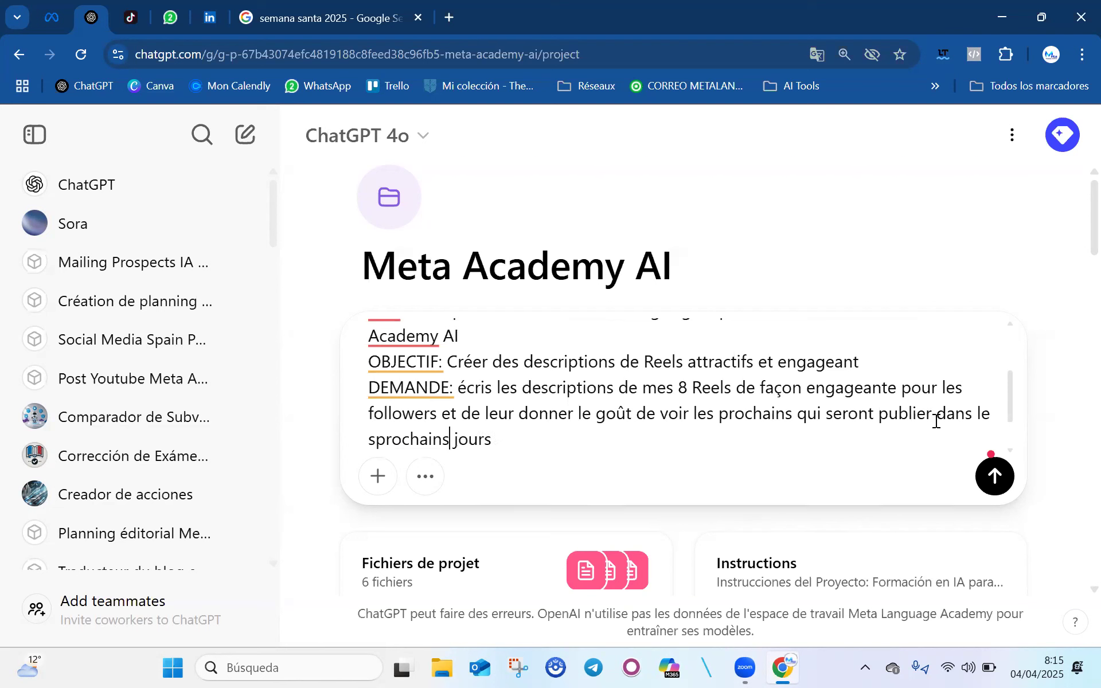
click(371, 439)
key(BackSpace)
key(Right)
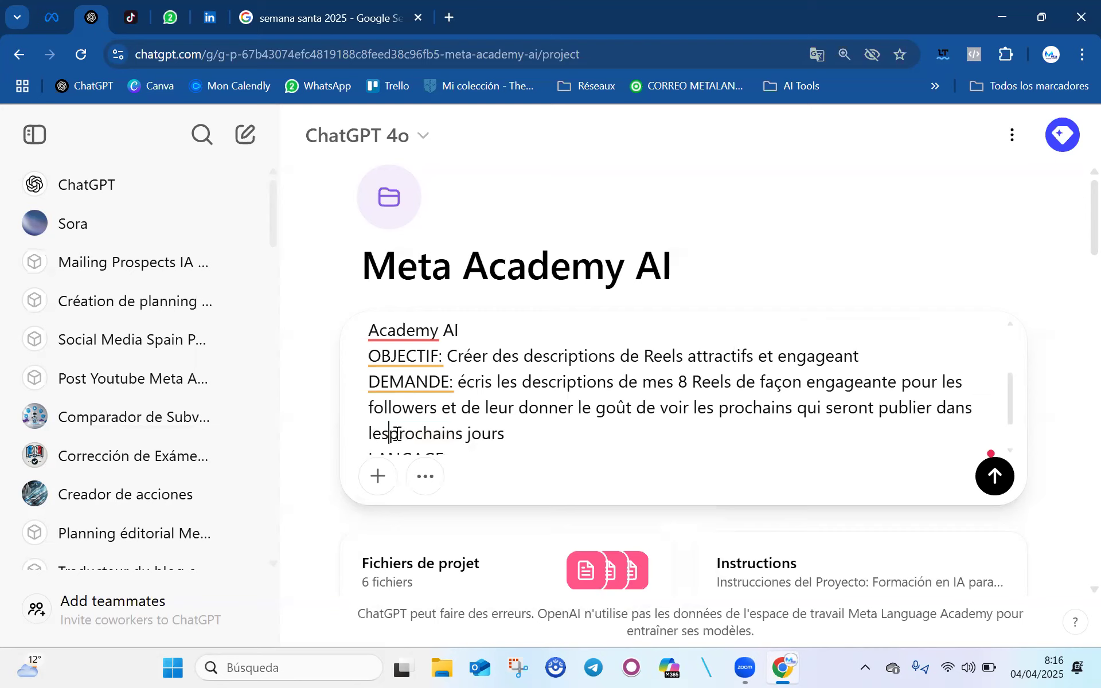
- Fill the LANGAGE line with "Sois engageant, familier et utilise des émojis"
scroll(456, 413, down, 1)
click(465, 404)
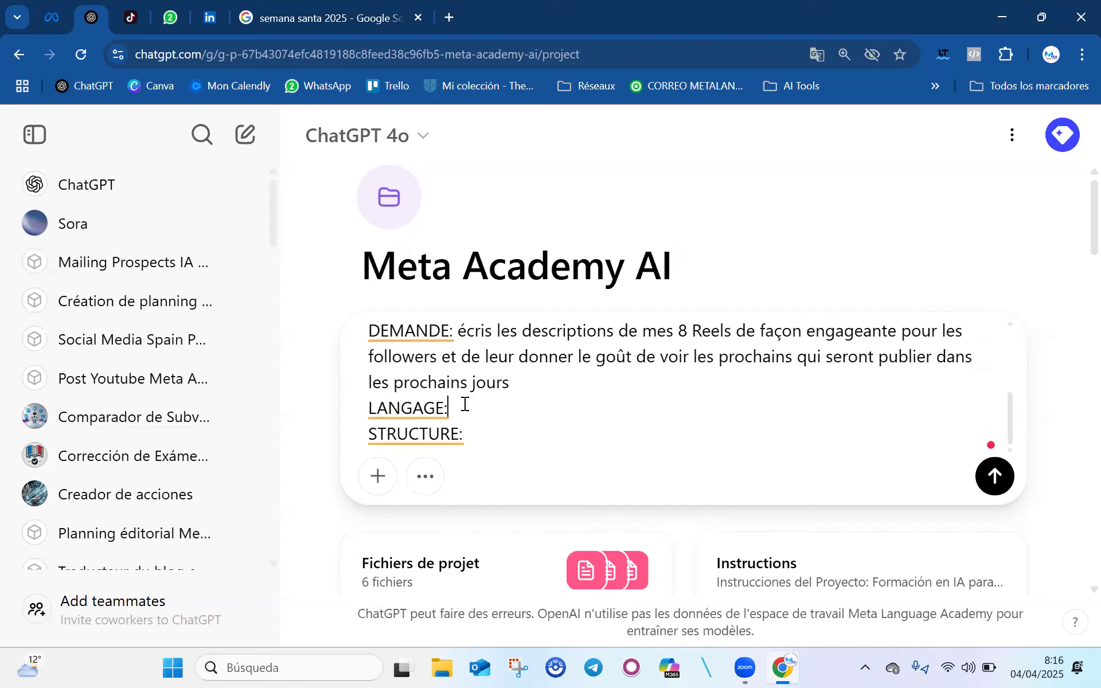
text(Sois engageant)
text(, )
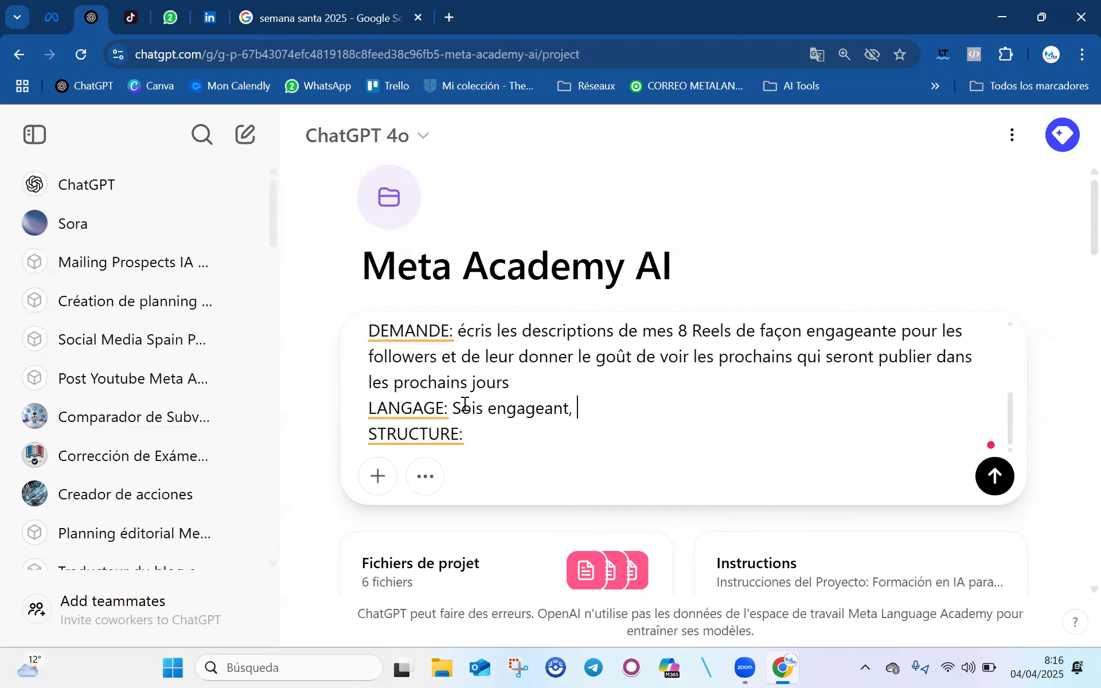
text(familier)
text( et ur)
text(ilise des e)
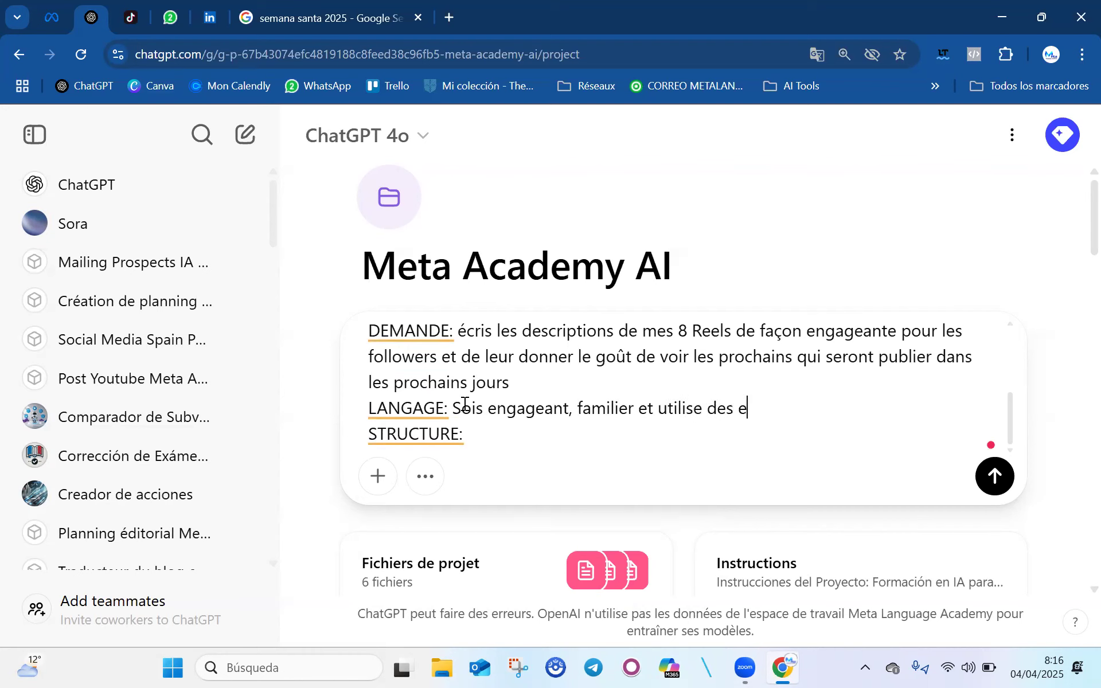
key(BackSpace)
text(émojis)
- Fill the STRUCTURE line with "donne mois un excel" and add a line below reading "Colonne 1: le numéro de Reel"
click(478, 431)
text(donne mois un excel)
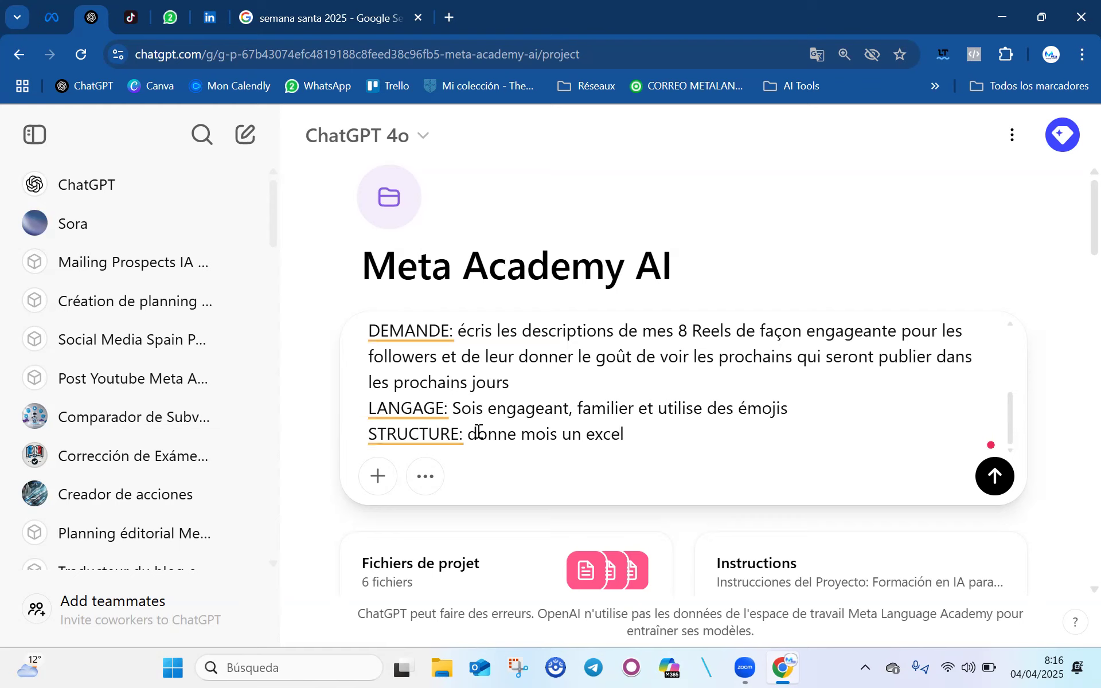
key(shift+Return)
text(Co)
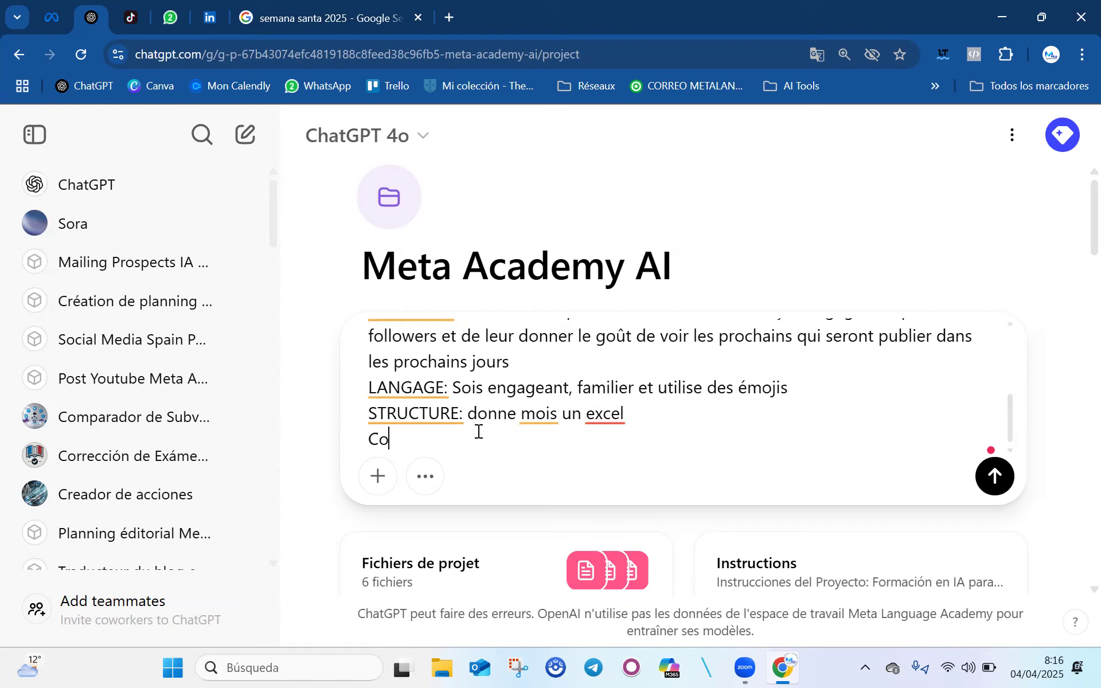
text(lonne 1: le numéro de Reel)
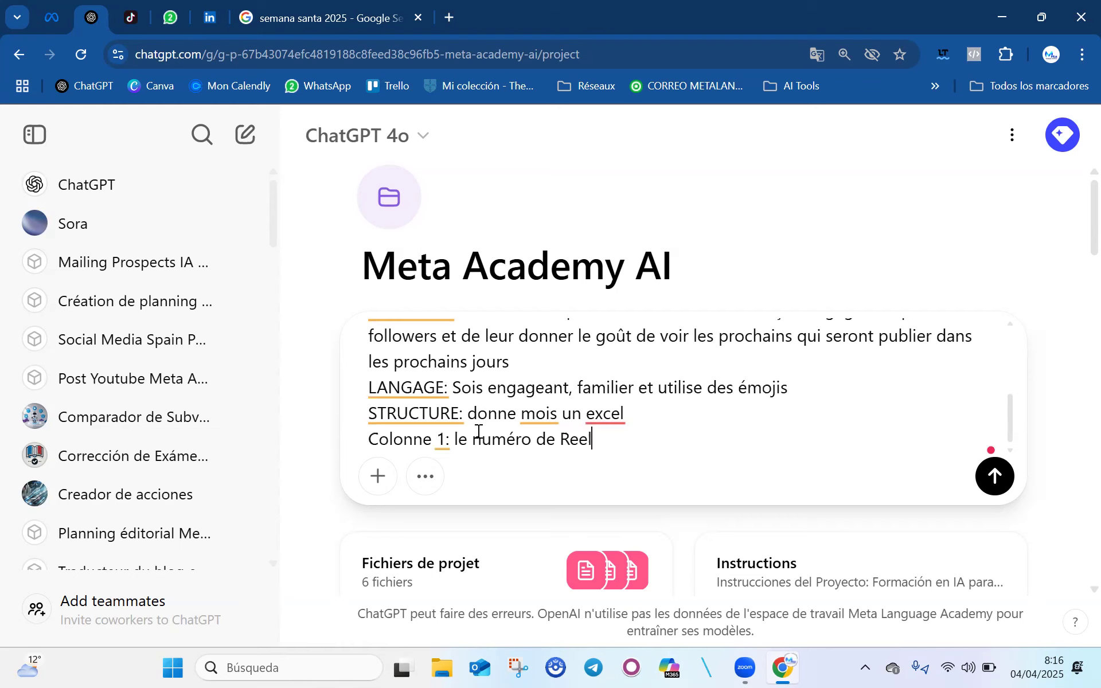
- Add a line to the prompt reading "Colonne 2: le réseaux sociaux (Facebook ou Instagram)"
key(shift+Return)
text(Colonne 2: la d)
key(BackSpace)
key(BackSpace)
text(escri)
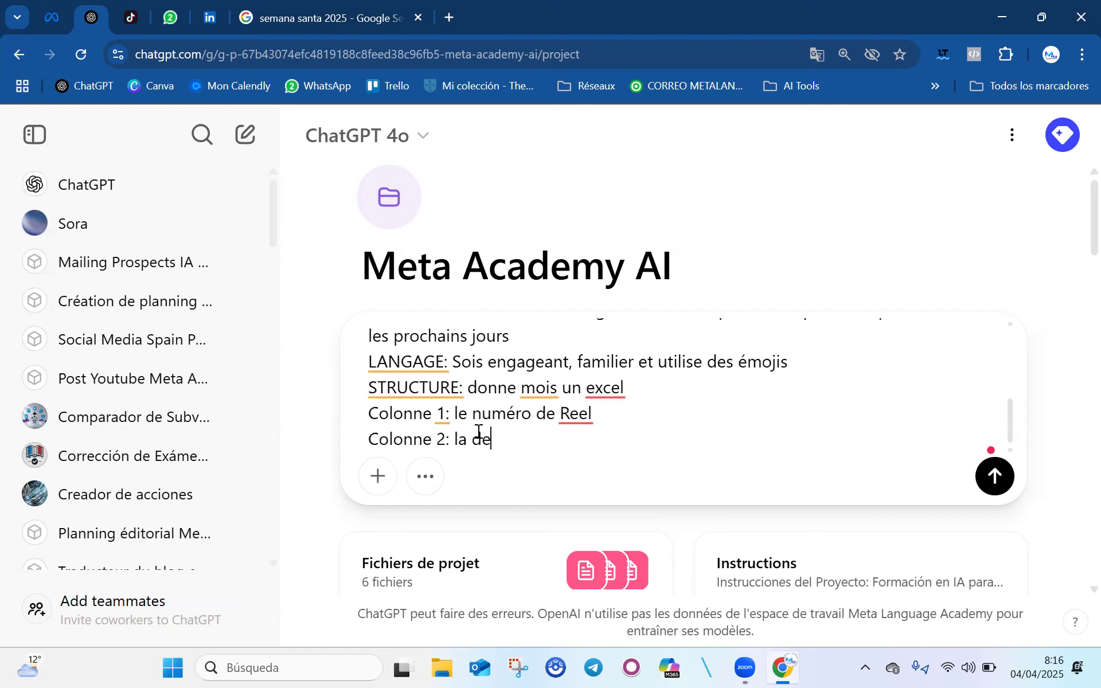
key(BackSpace)
key(BackSpace)
key(BackSpace)
key(BackSpace)
key(BackSpace)
key(BackSpace)
key(BackSpace)
key(BackSpace)
key(BackSpace)
text(le réseaux sociau)
key(BackSpace)
text(ux (Fac)
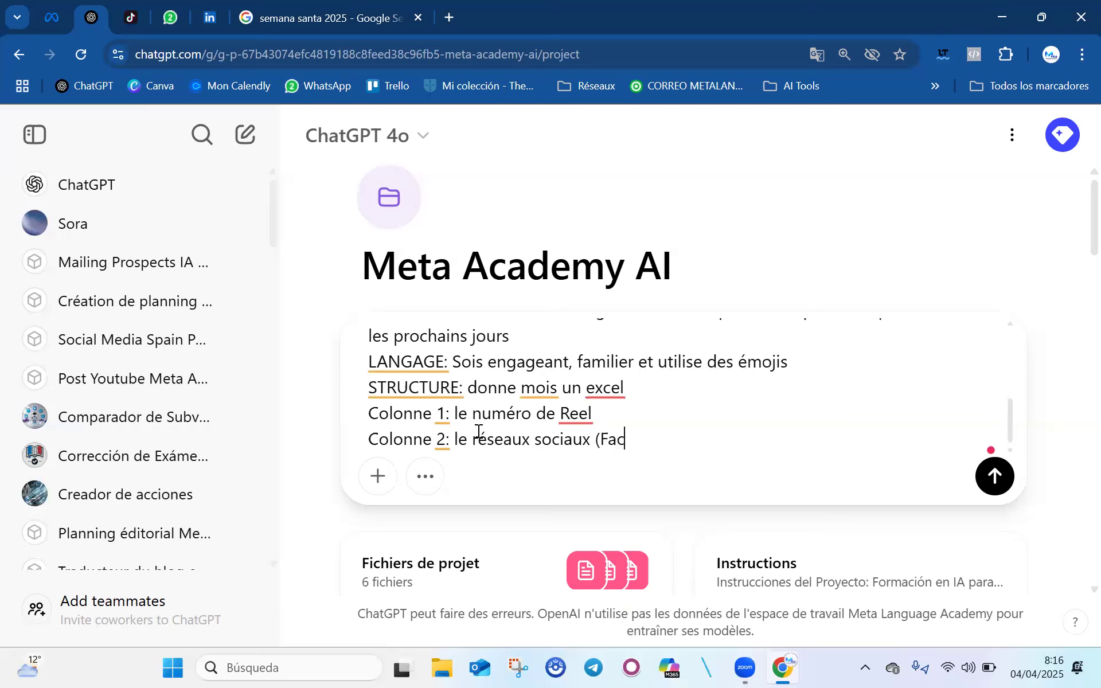
text(ebook ou Instager)
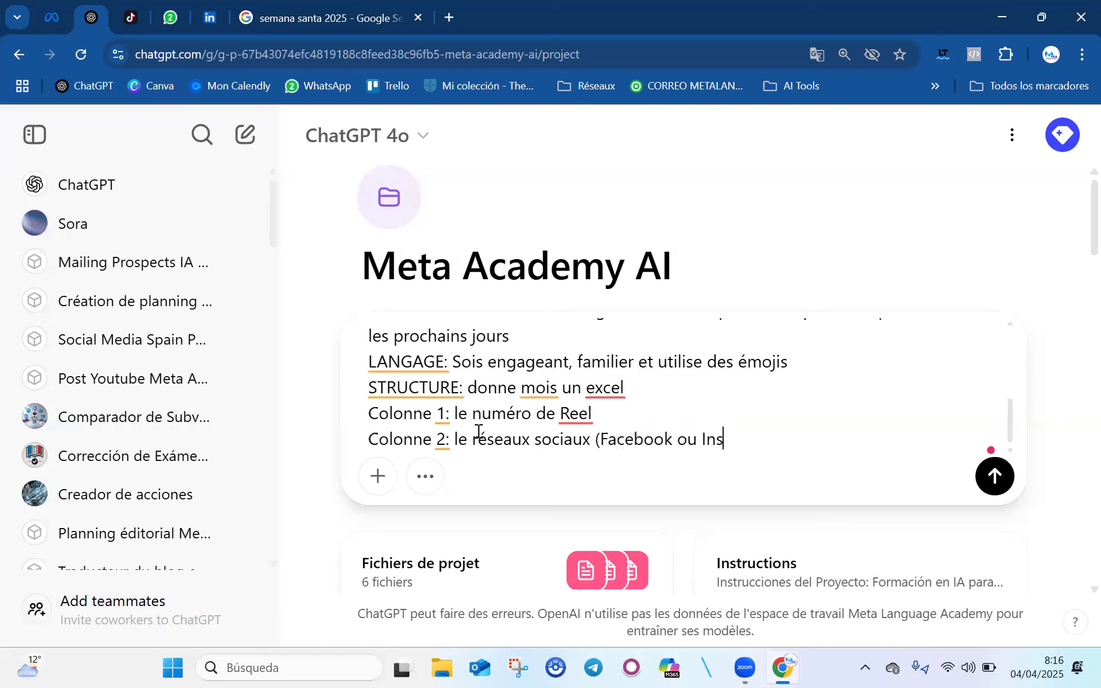
key(BackSpace)
key(BackSpace)
text(ram))
- Add a line below reading "Colonne 3: le titre du reels"
key(shift+Return)
text(Col)
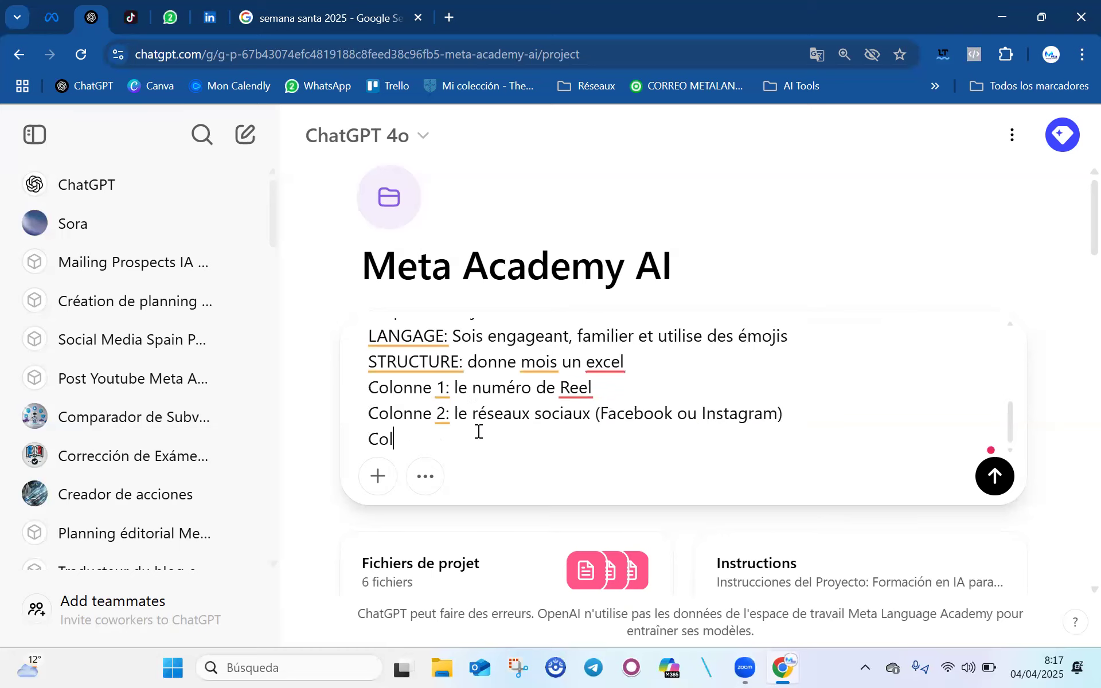
text(onne)
key(BackSpace)
key(BackSpace)
key(BackSpace)
key(BackSpace)
text(lonne )
text(3: )
text(le titre )
text(du reels)
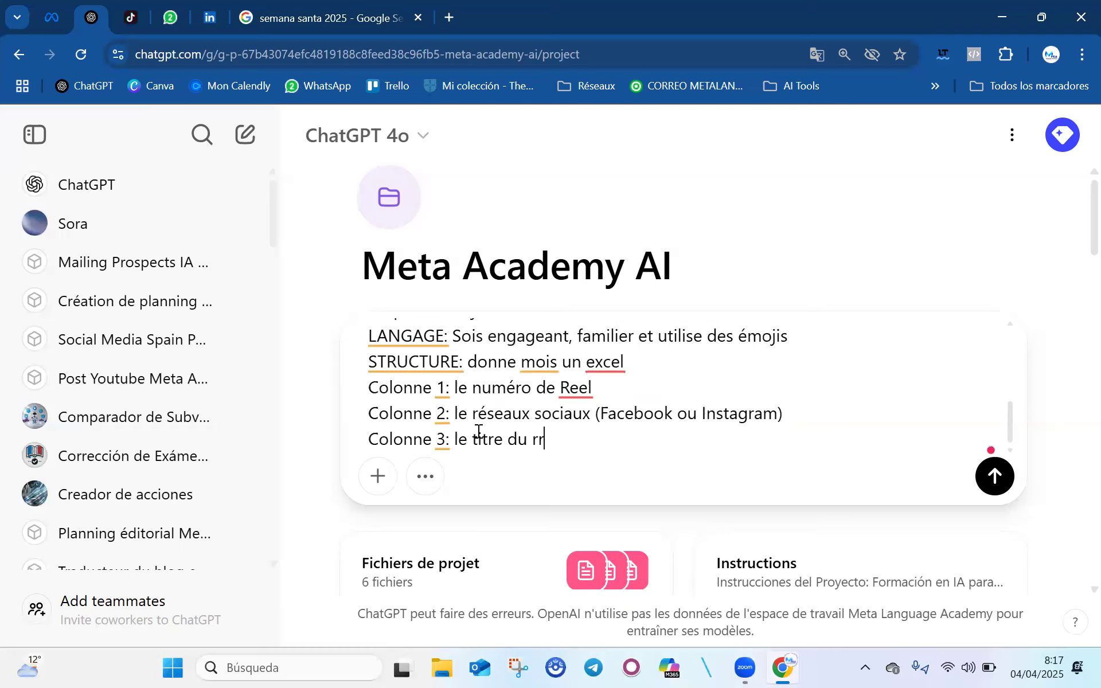
- Add a line below reading "Colonne 4: la description détallée et prête à poster"
key(shift+Return)
text(C)
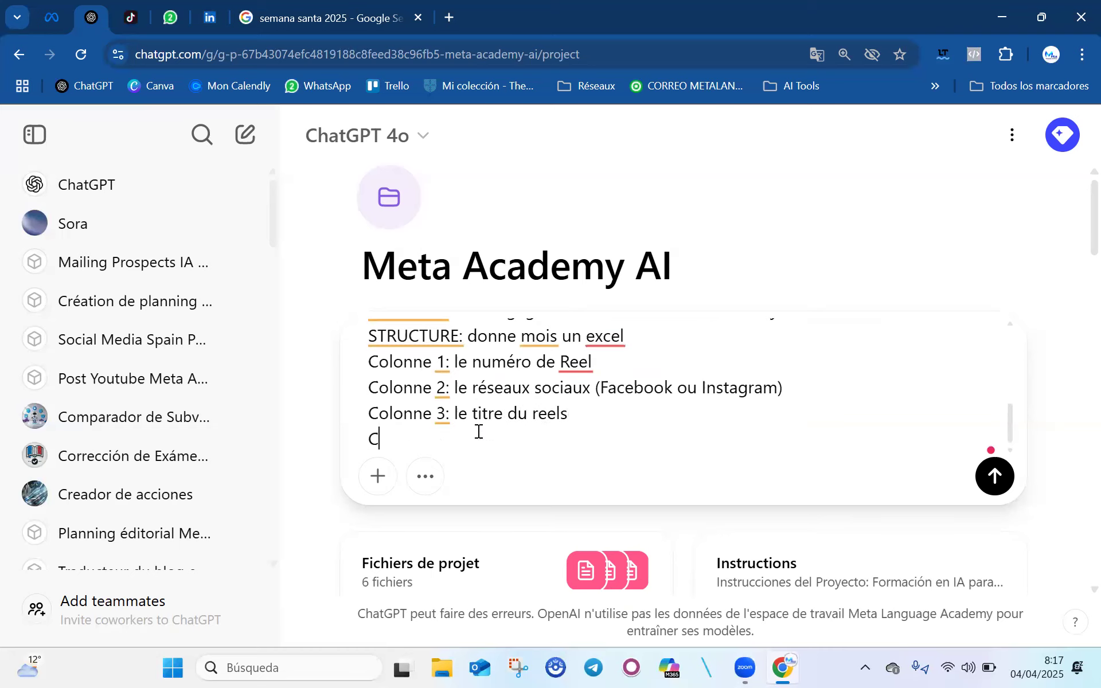
text(olonne 4: la description détalle et pr)
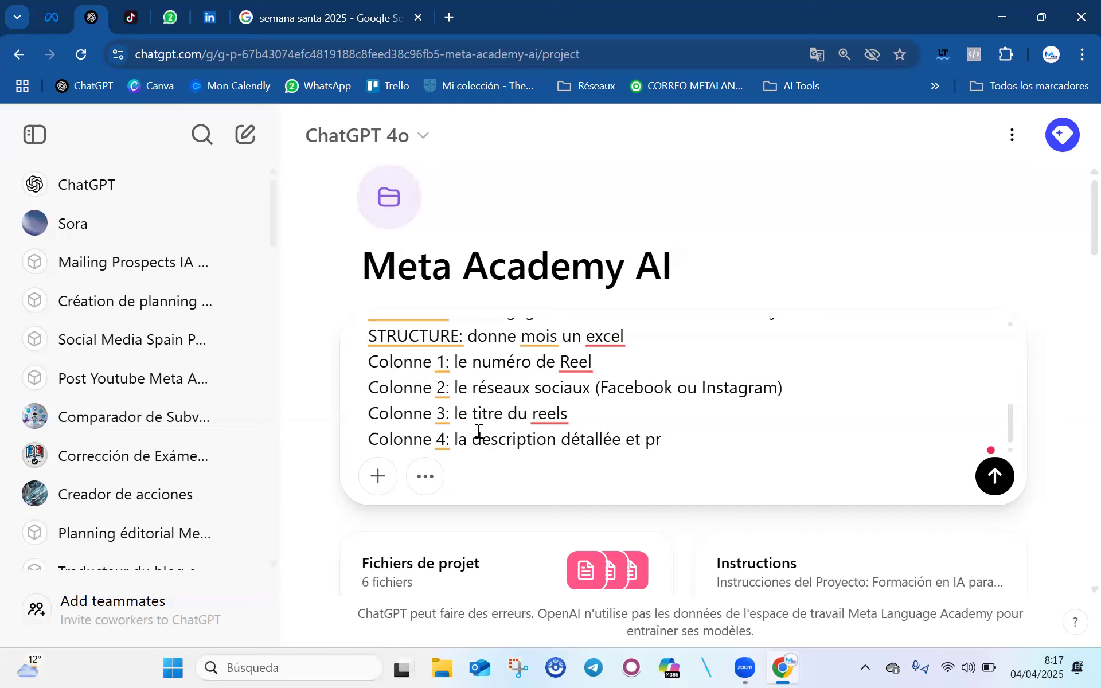
text(ête à poster)
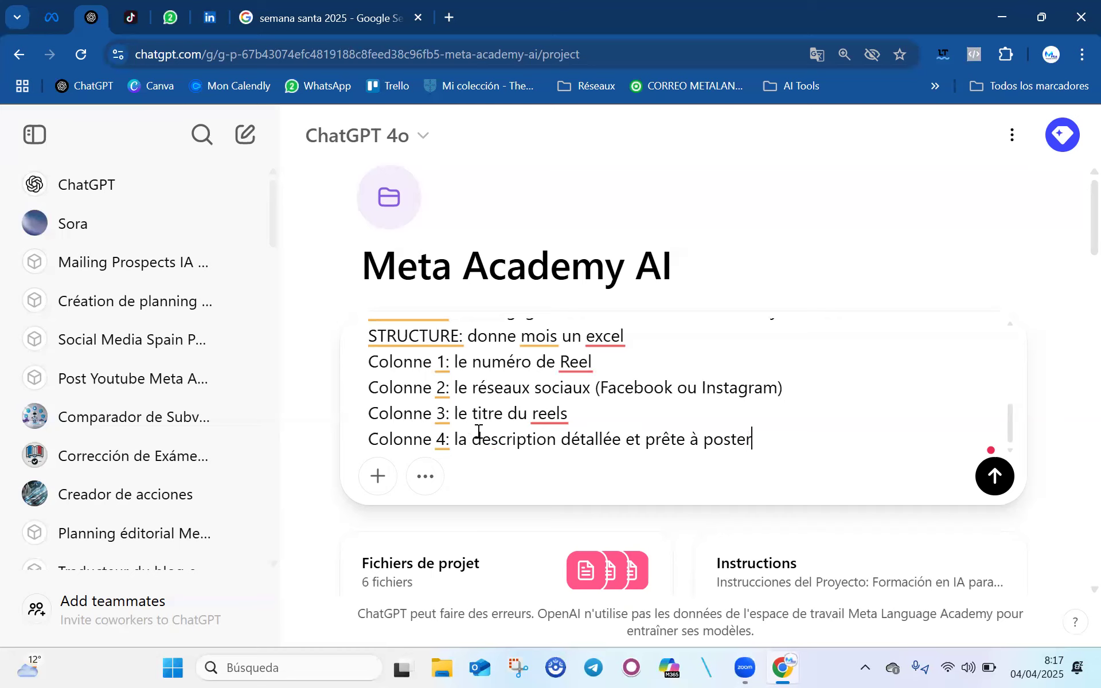
- Add two more column lines reading "Colonne 5: las hashtags" and "Colonne 6: the CTA"
key(shift+Return)
text(Colonne )
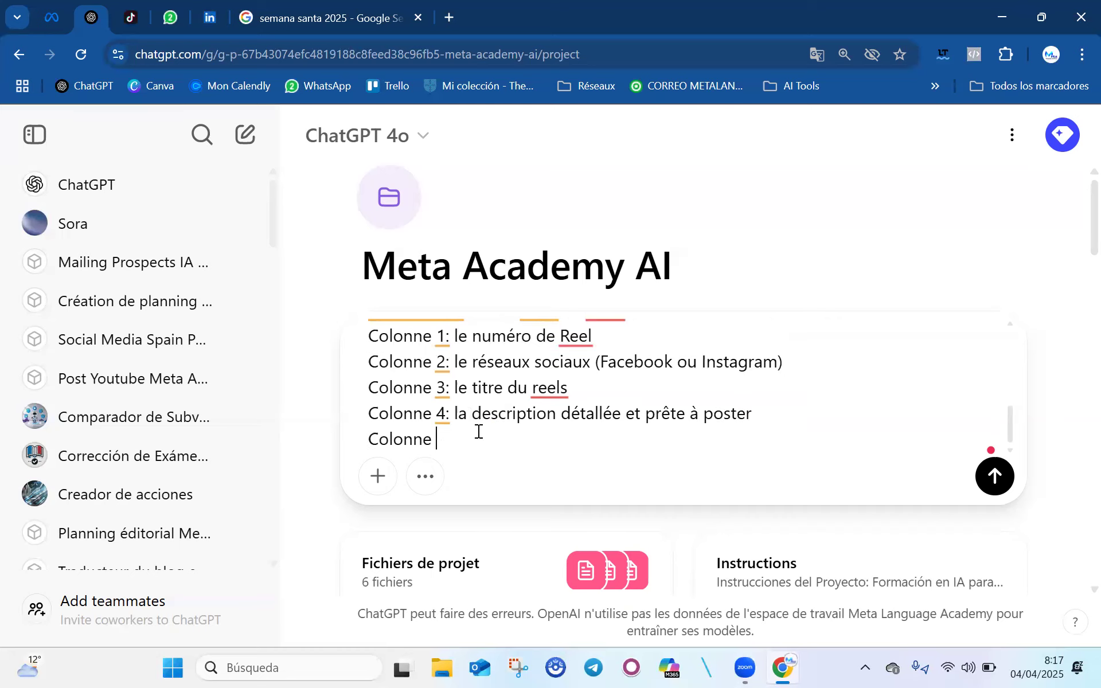
text(5: las hashtags)
key(shift+Return)
text(Colonne)
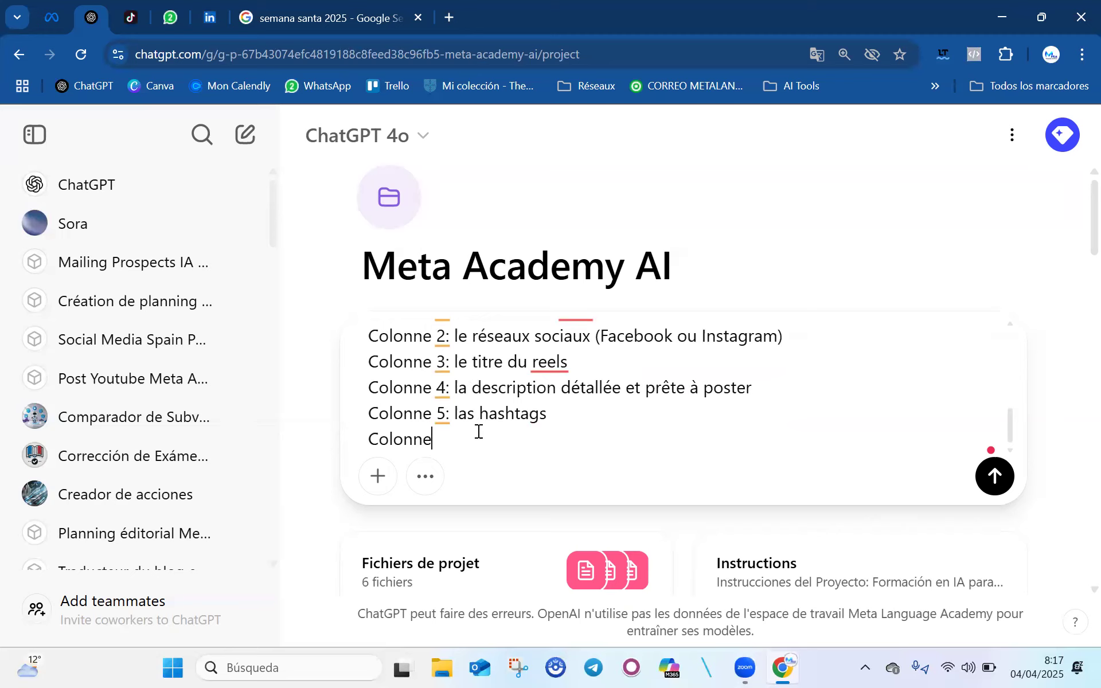
text( 6: the CTA)
- Leave a blank line after the columns and add the sentence "Je publi un reels sur chaque réseaux sociaux chaque jour"
key(shift+Return)
key(shift+Return)
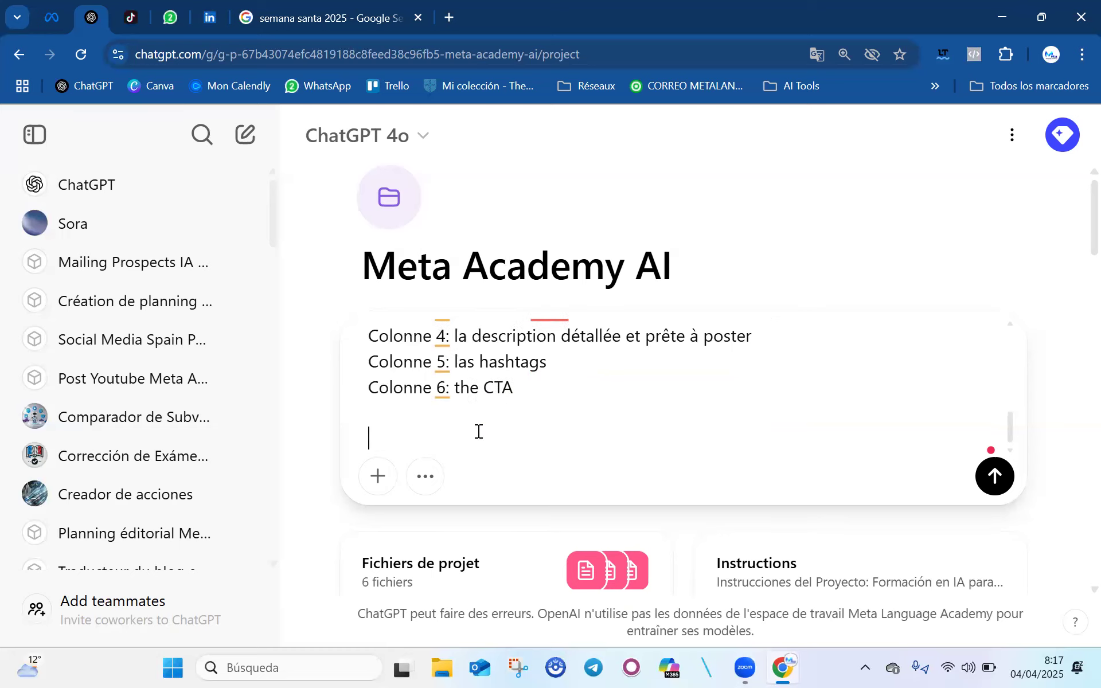
text(Je publi un reels sur)
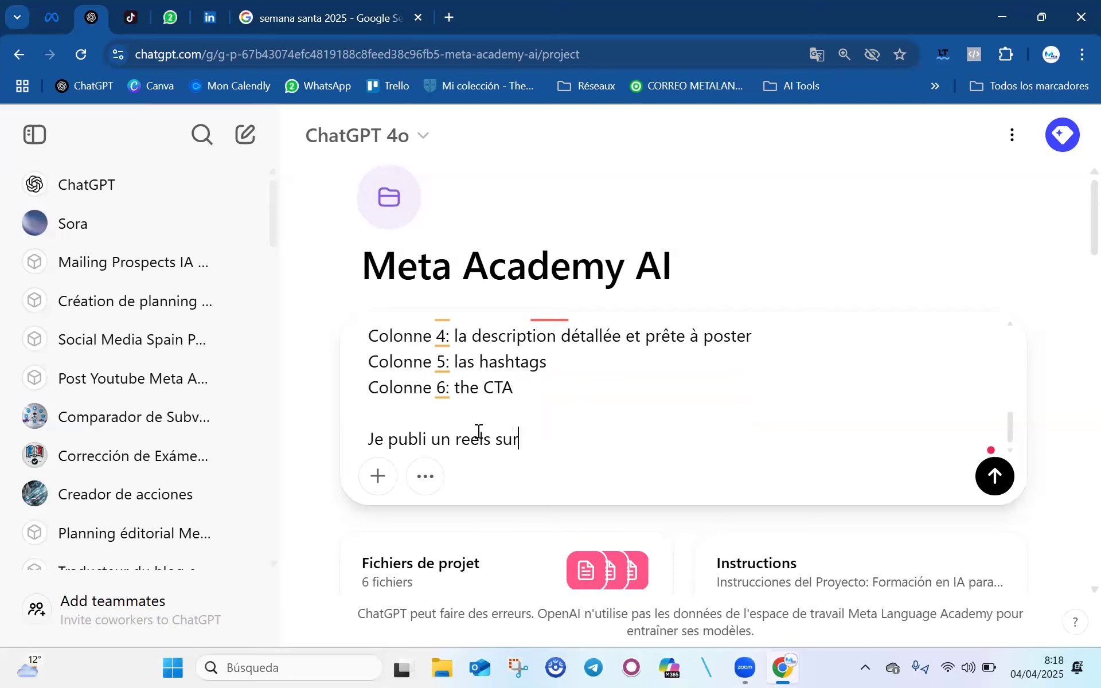
text( chaque )
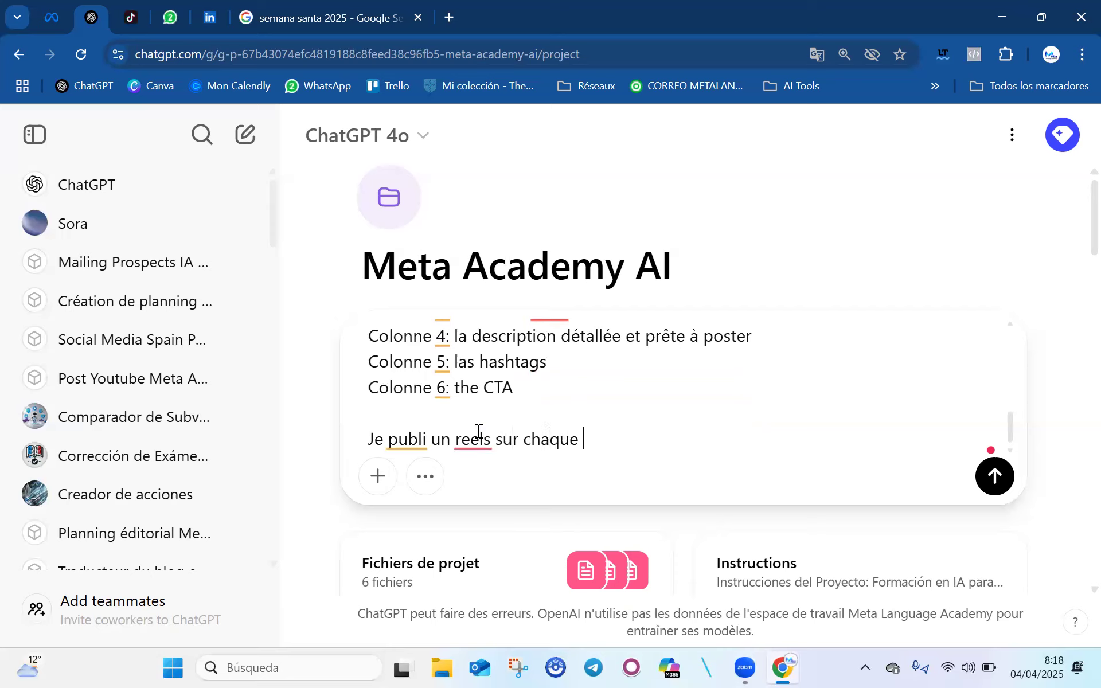
text(réseaux soc)
text(iaus)
key(BackSpace)
text(x )
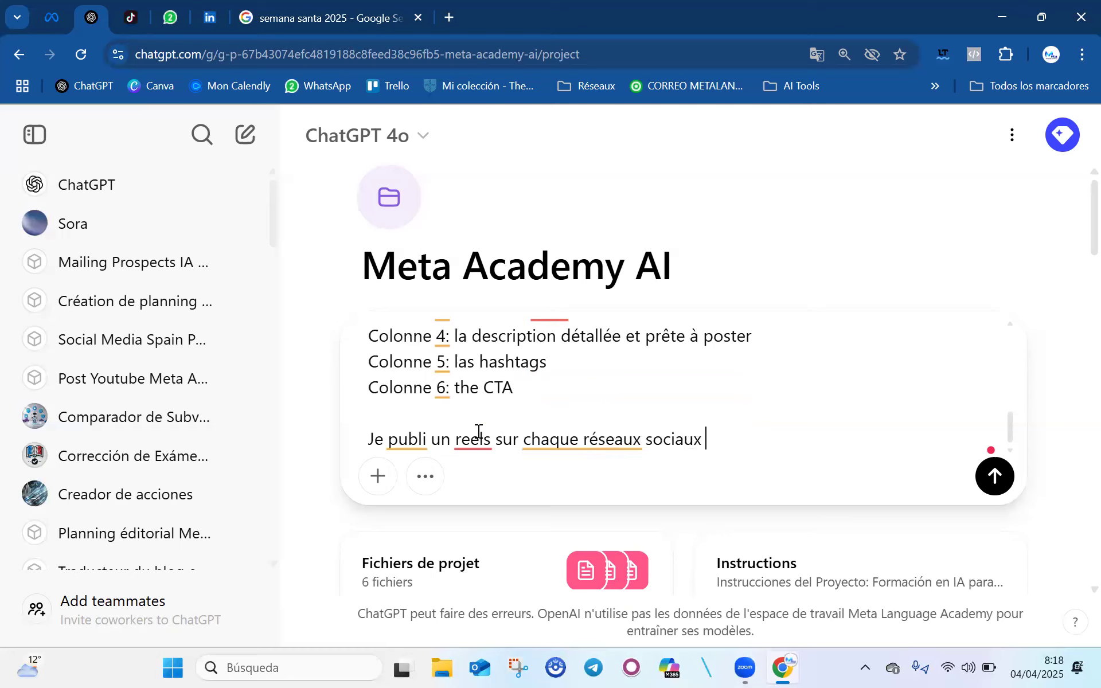
text(chaque jour)
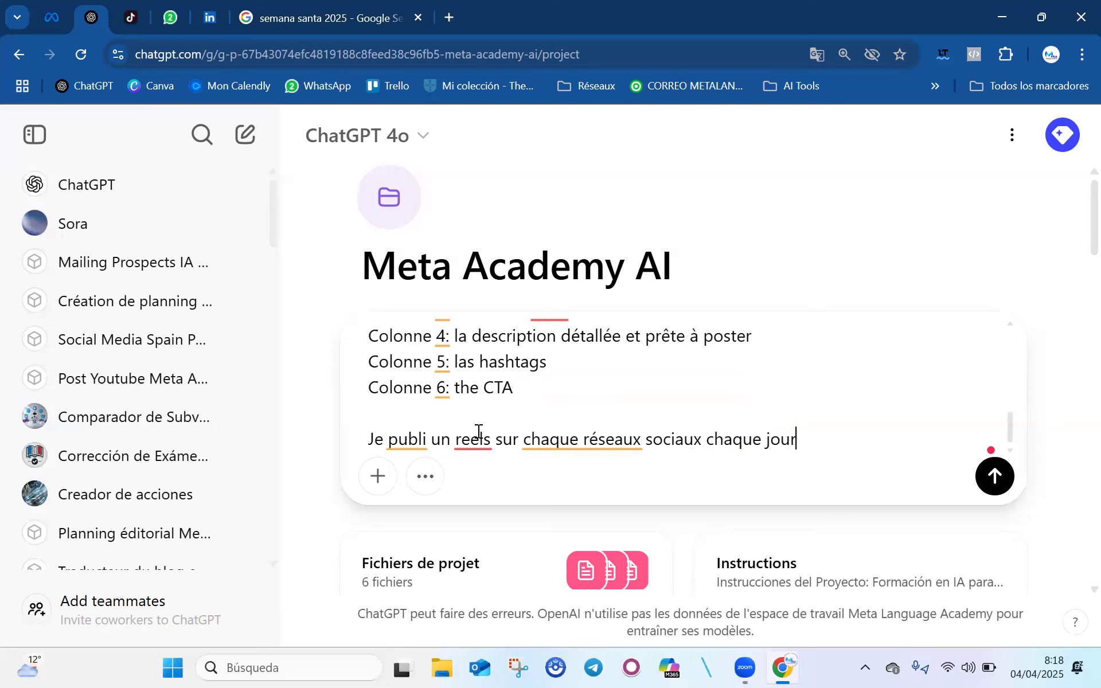
- Correct the last sentence to "Je publie un reels sur chaque réseau social chaque jour" and send the prompt
click(620, 441)
click(565, 395)
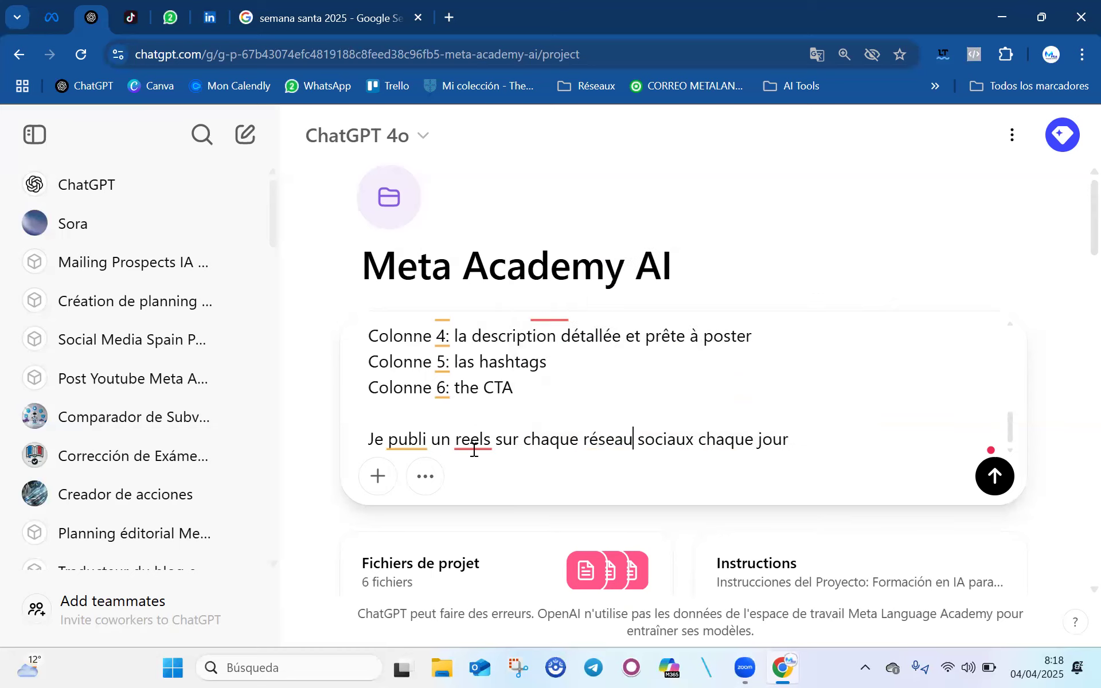
click(430, 441)
key(Left)
text(e)
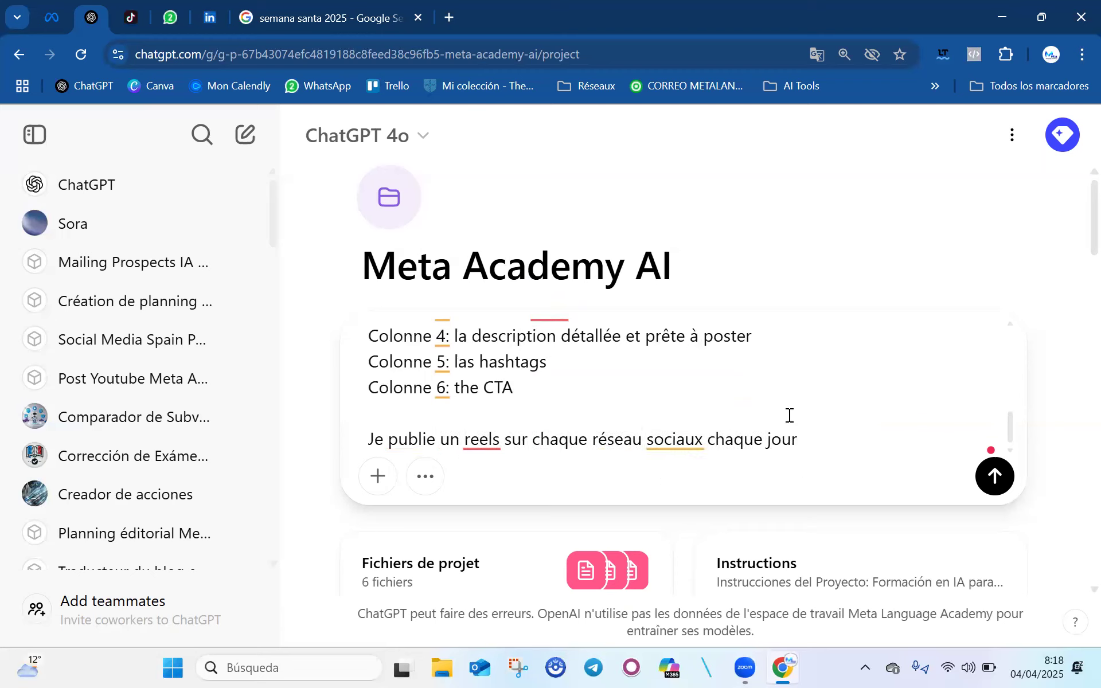
click(687, 443)
click(683, 393)
click(789, 445)
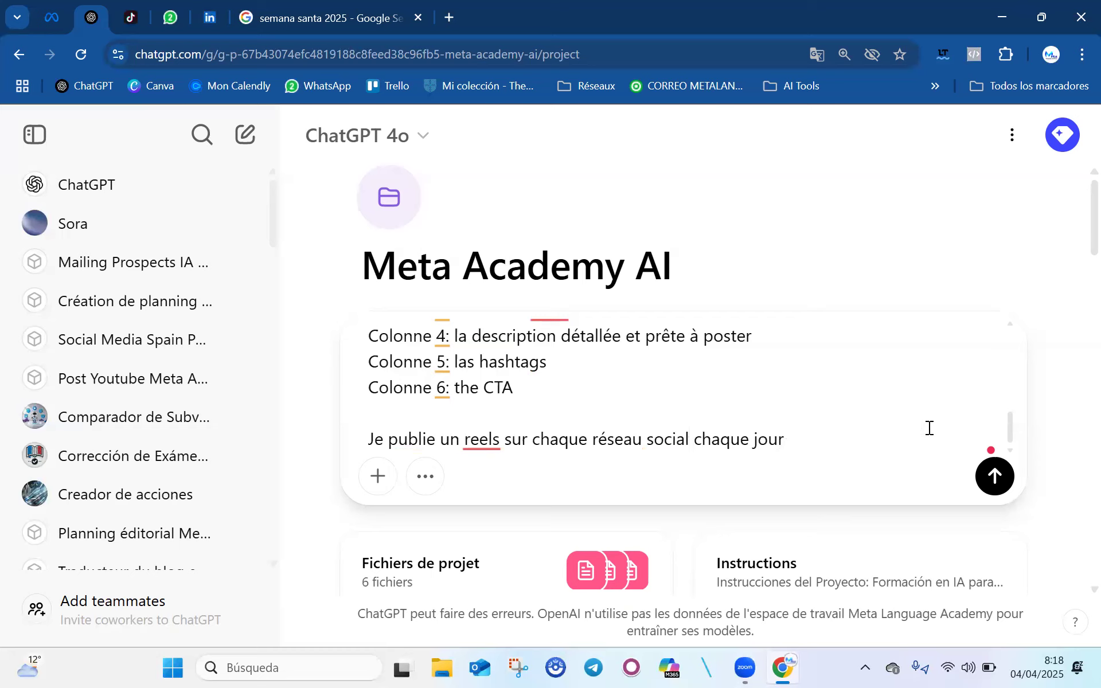
click(1002, 476)
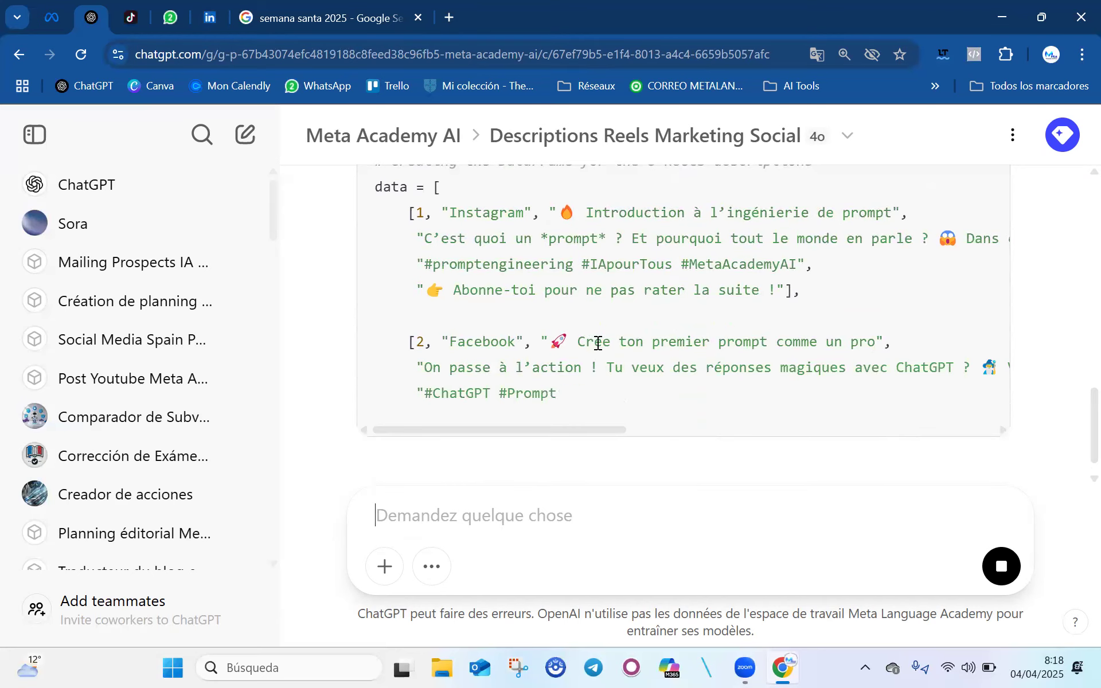
- Examine the generated response, from the Reel data code through the result table to the closing text
scroll(380, 227, up, 2)
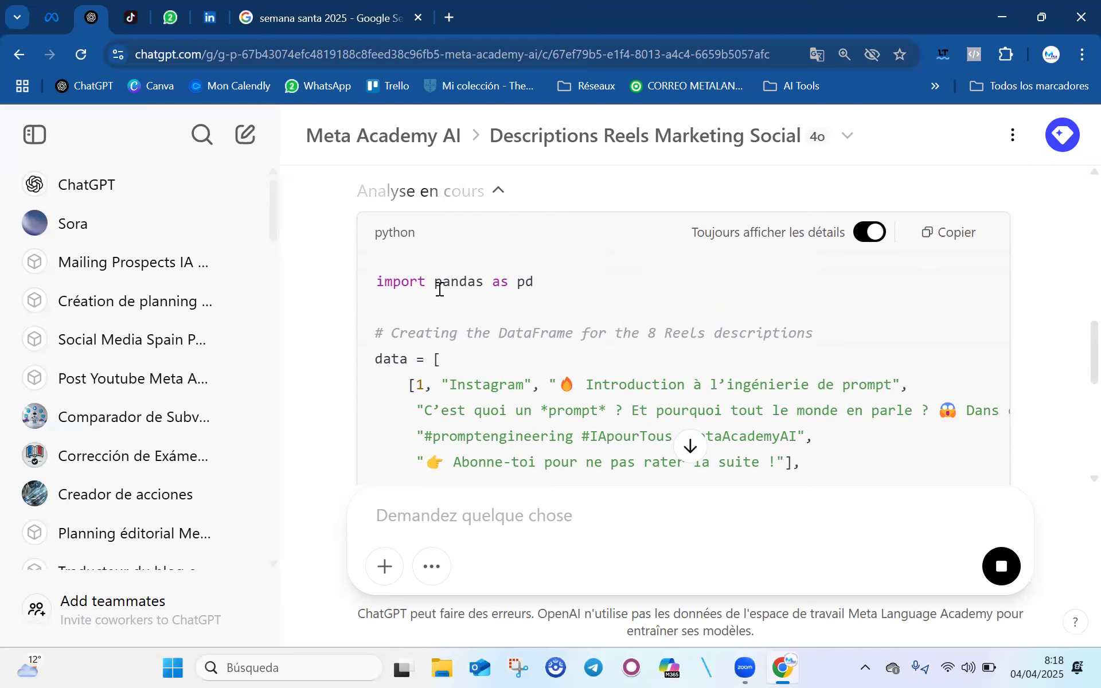
scroll(439, 291, down, 2)
scroll(439, 294, down, 7)
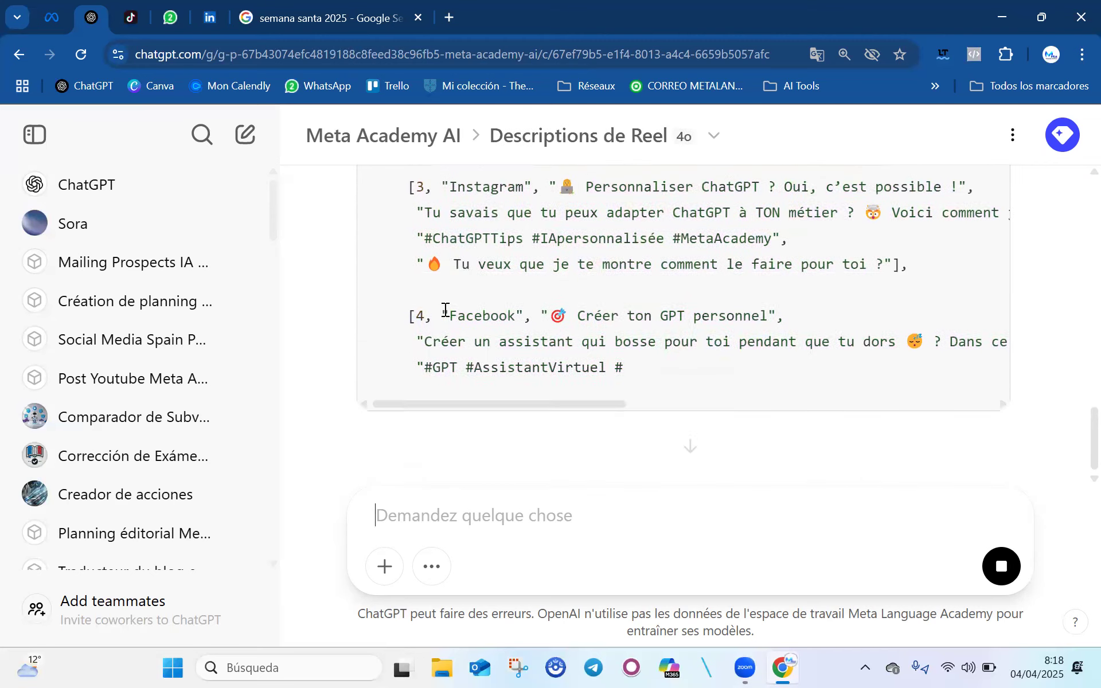
scroll(480, 308, down, 1)
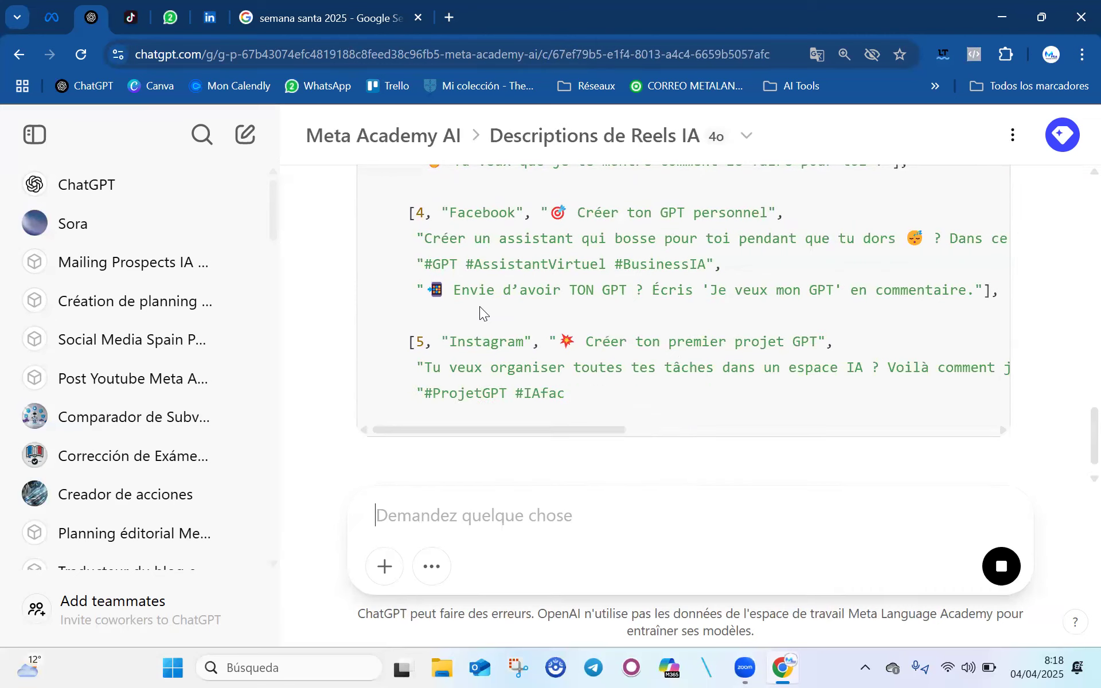
scroll(480, 306, down, 2)
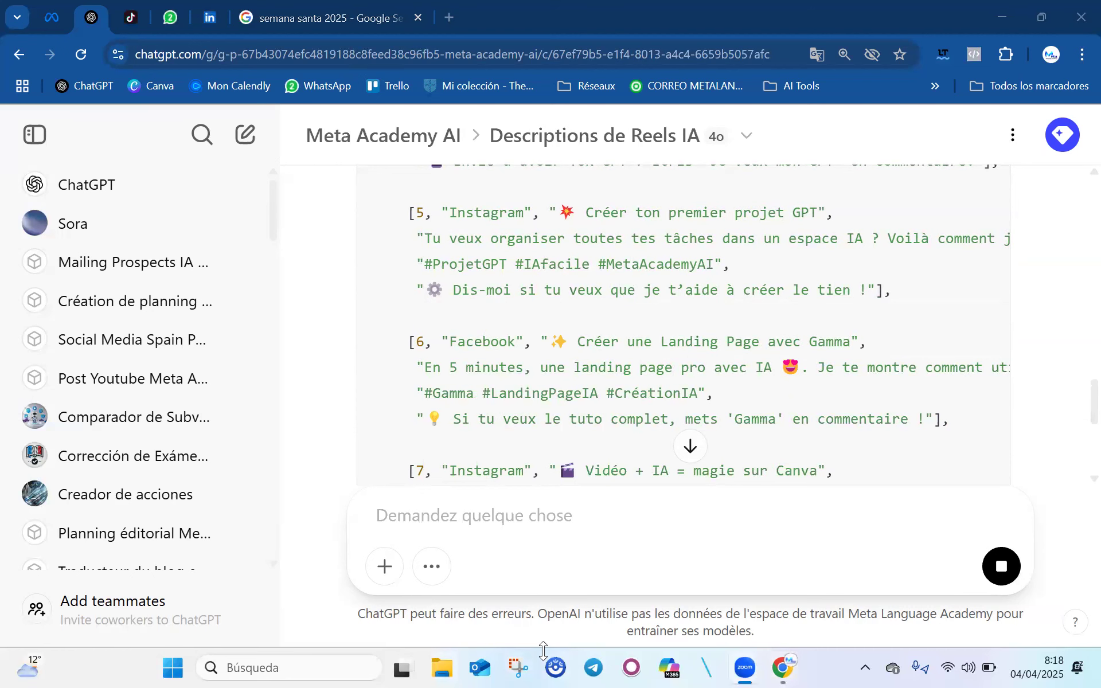
scroll(541, 413, down, 7)
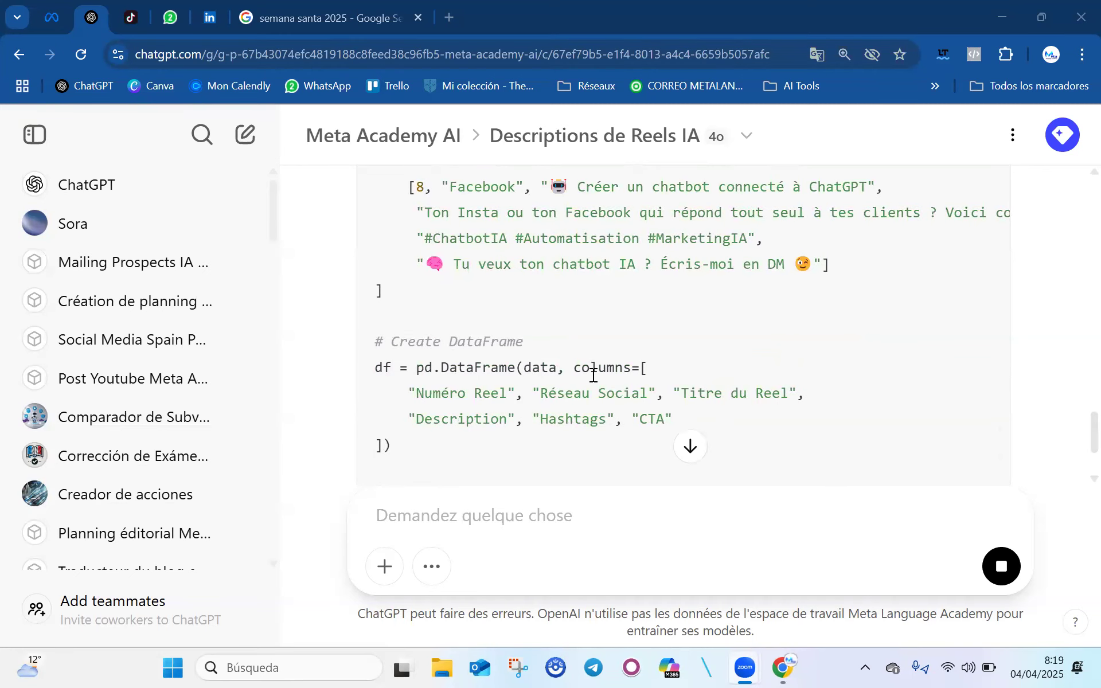
scroll(594, 376, down, 3)
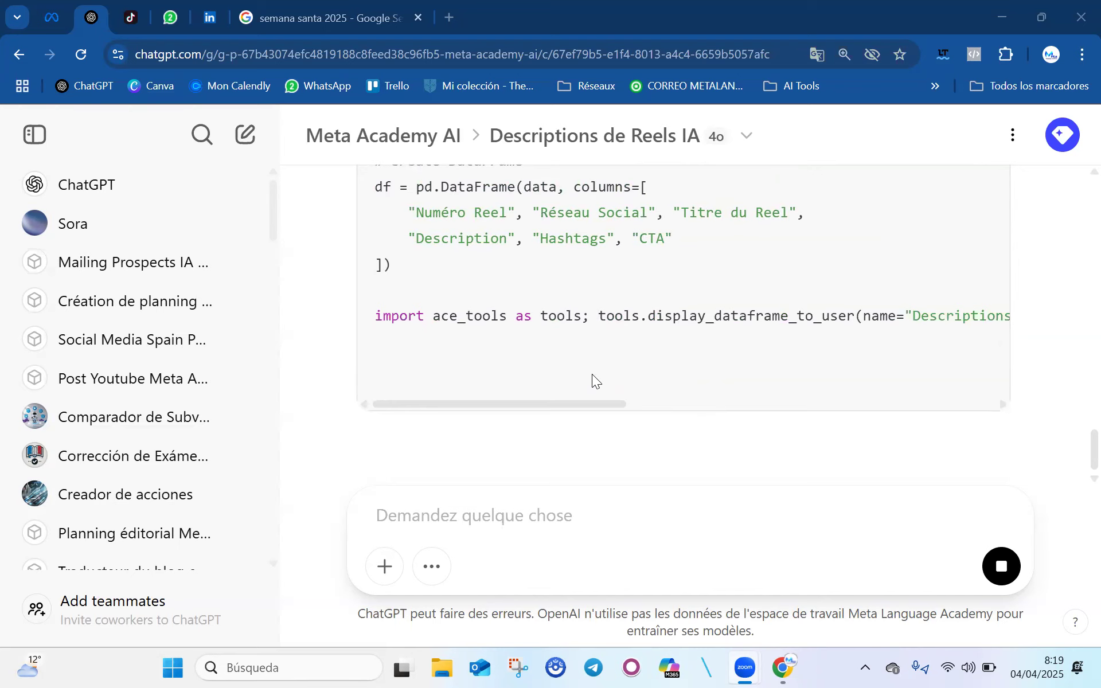
scroll(603, 364, down, 1)
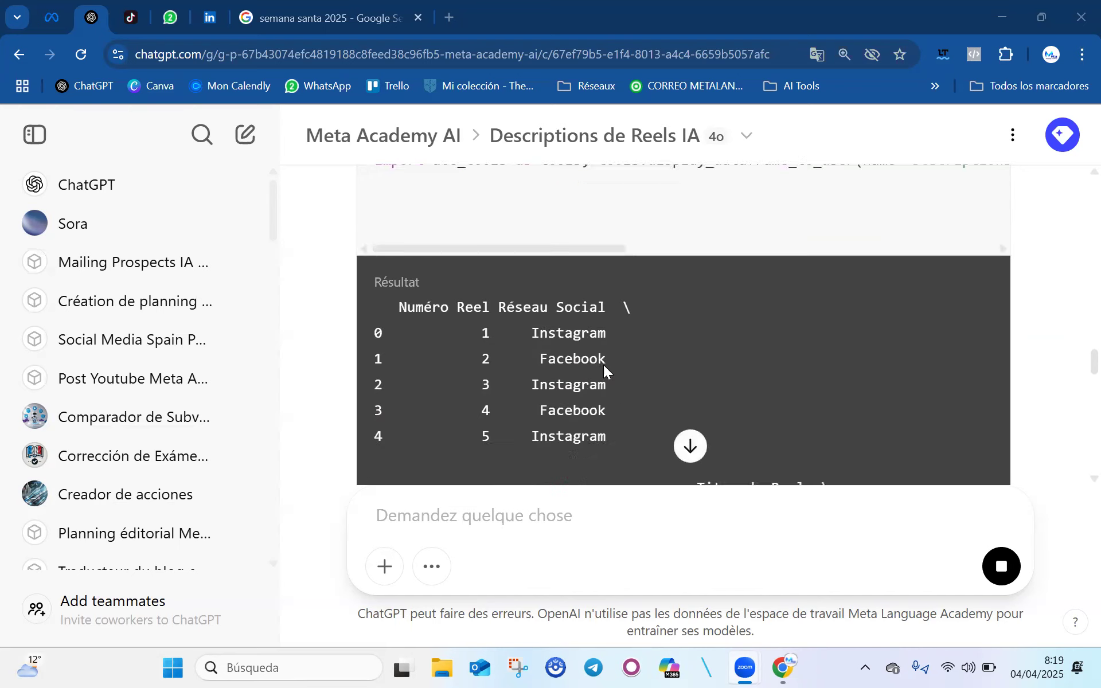
scroll(603, 365, down, 3)
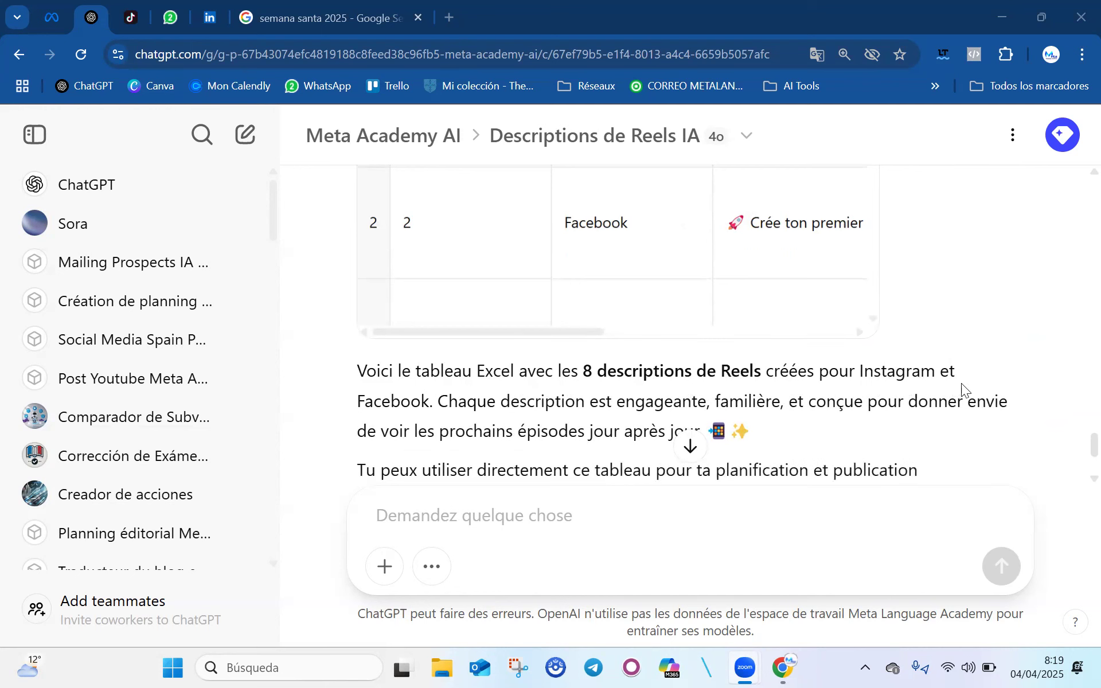
scroll(659, 310, down, 1)
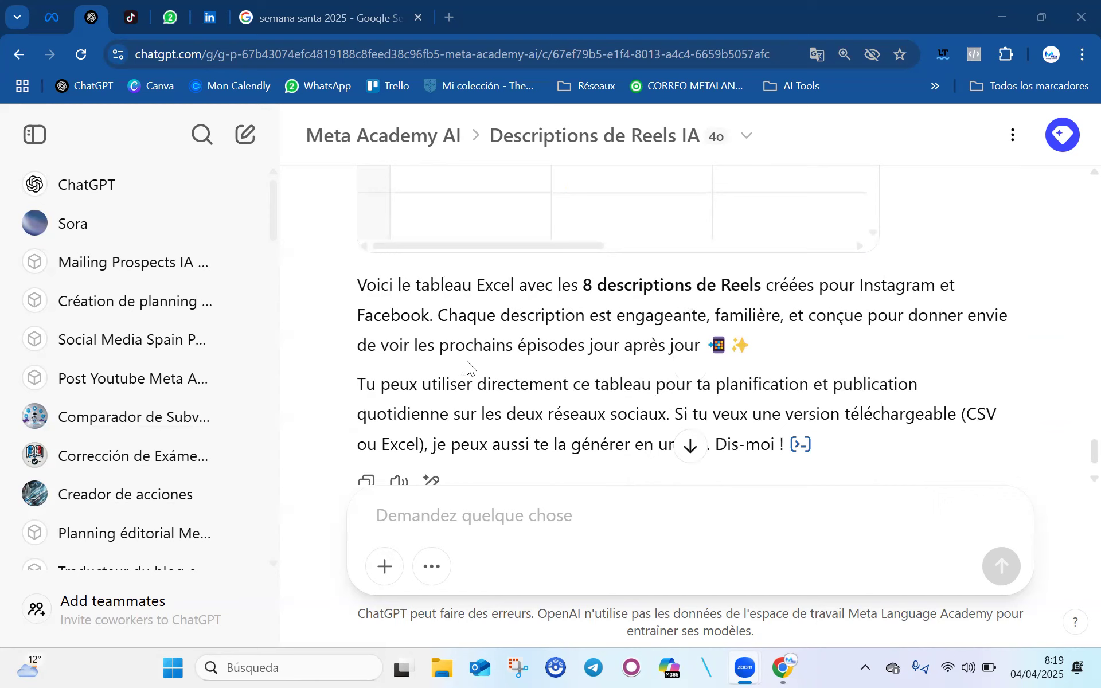
scroll(710, 353, down, 1)
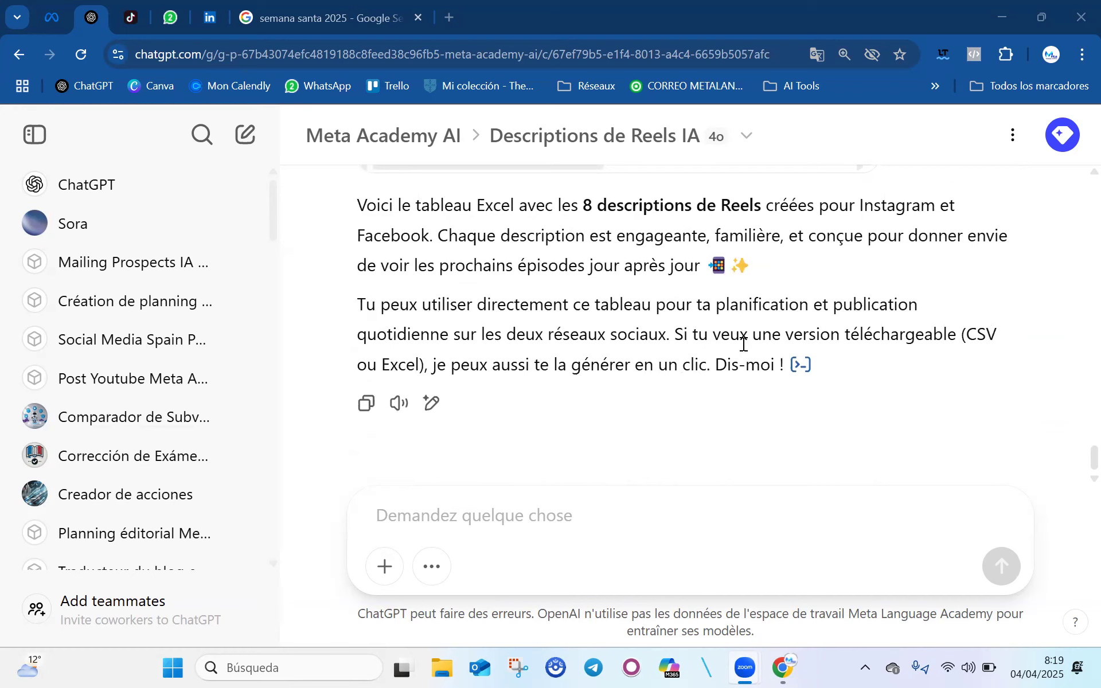
- Send a follow-up message reading "version téléchargeable excel"
click(547, 521)
text(vers)
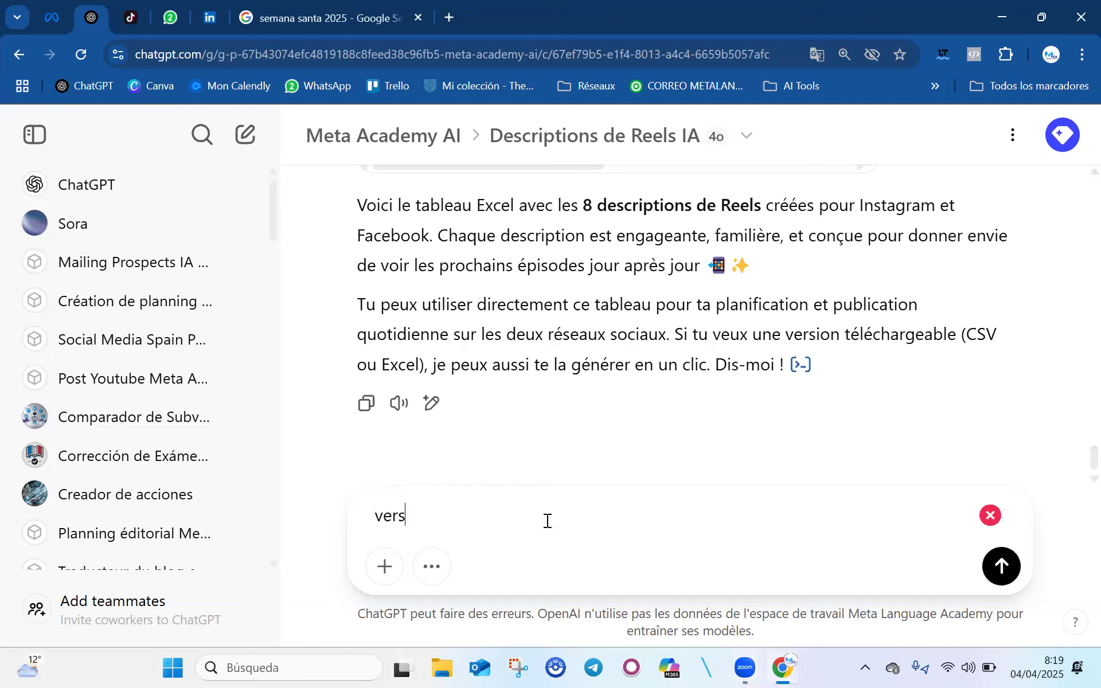
text(ion télécharg)
text(eant)
key(BackSpace)
key(BackSpace)
text(n)
text(le excel)
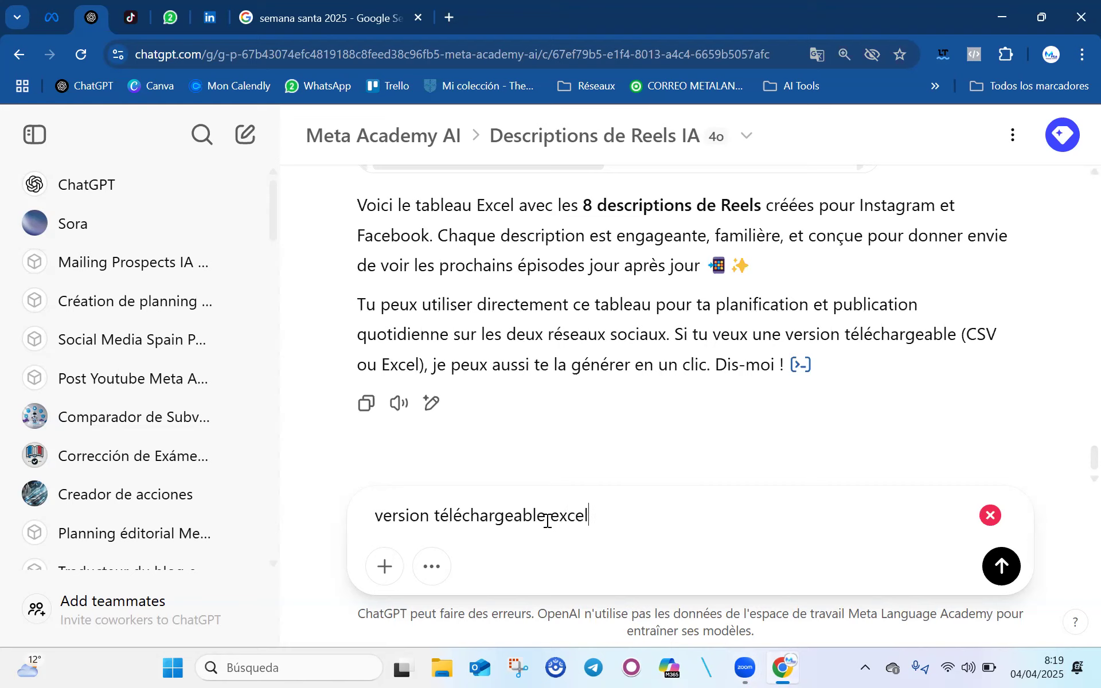
key(Return)
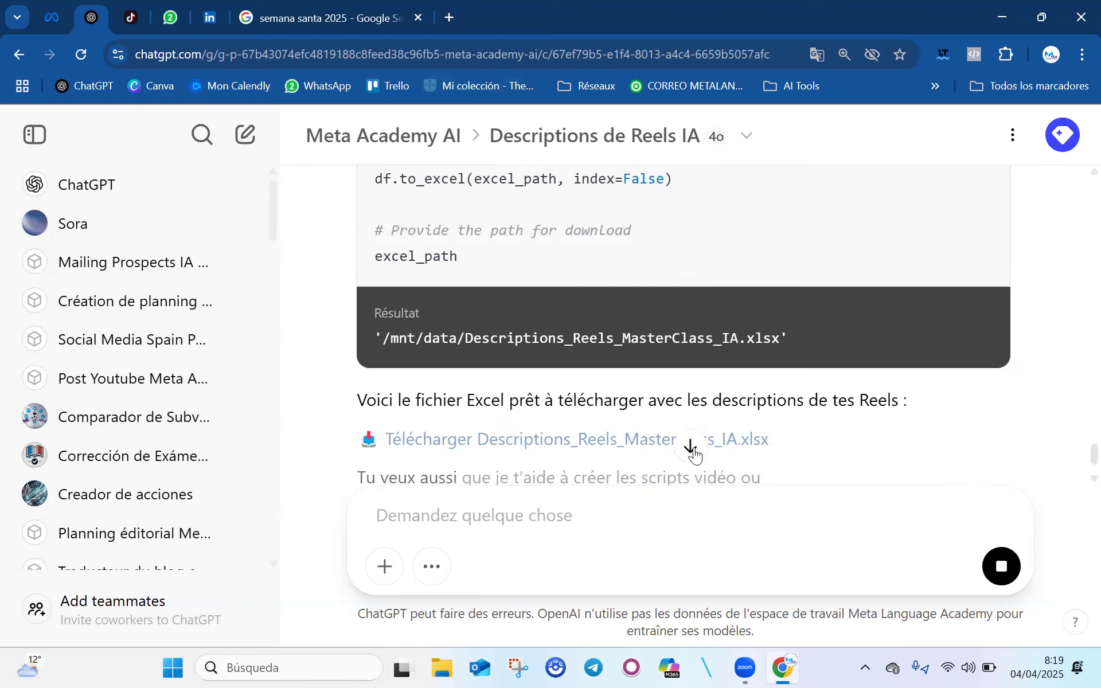
- Download Descriptions_Reels_MasterClass_IA.xlsx from the reply and open it in Excel
click(601, 445)
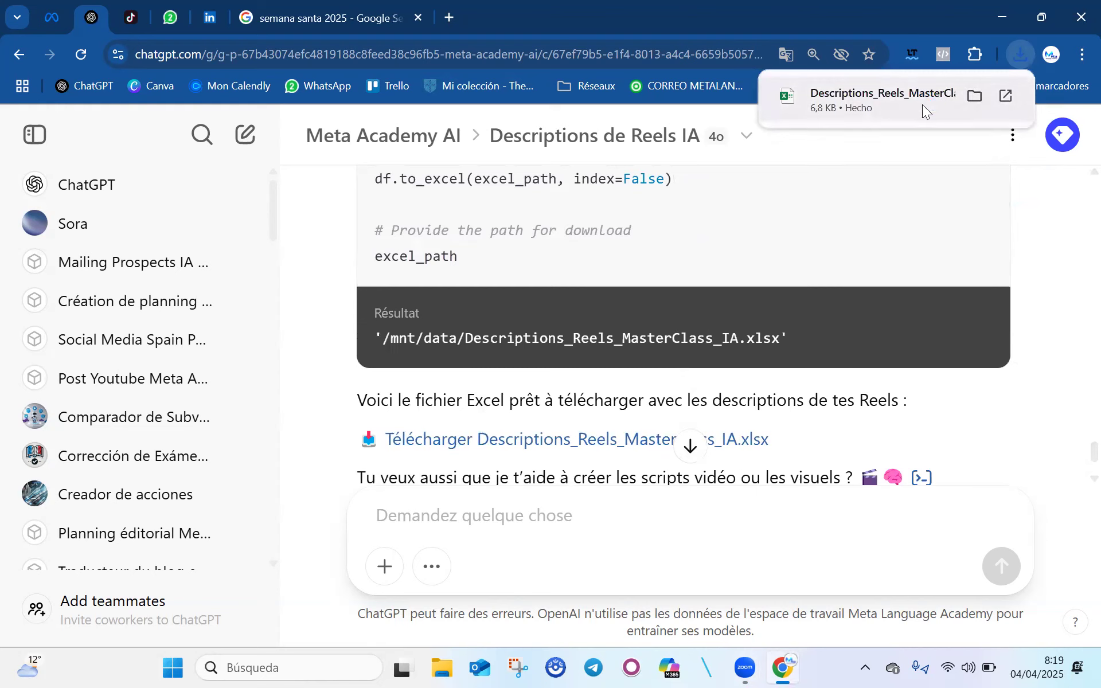
click(922, 105)
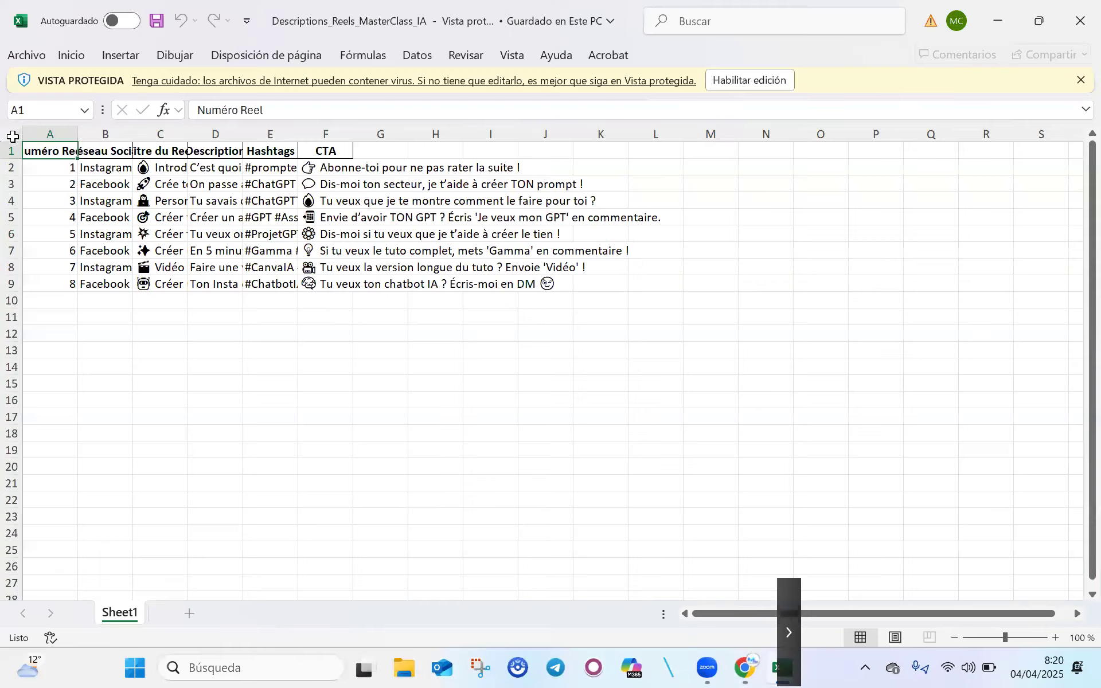
- Enable editing of the downloaded workbook and widen all columns of the sheet evenly so their contents are easier to read
click(14, 135)
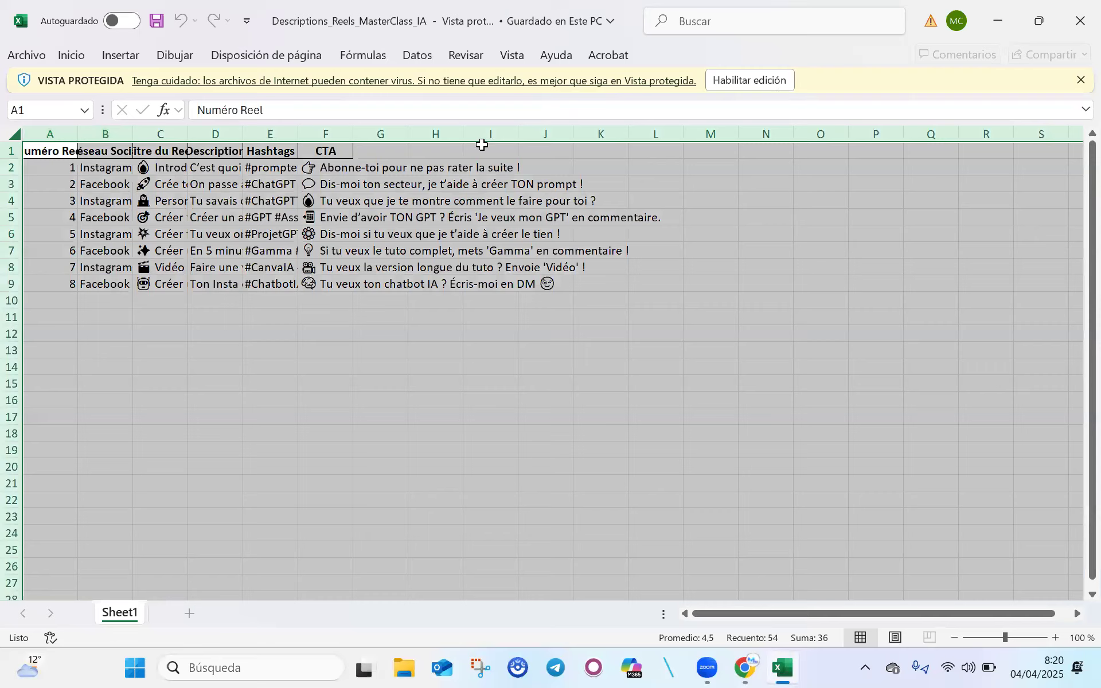
click(778, 90)
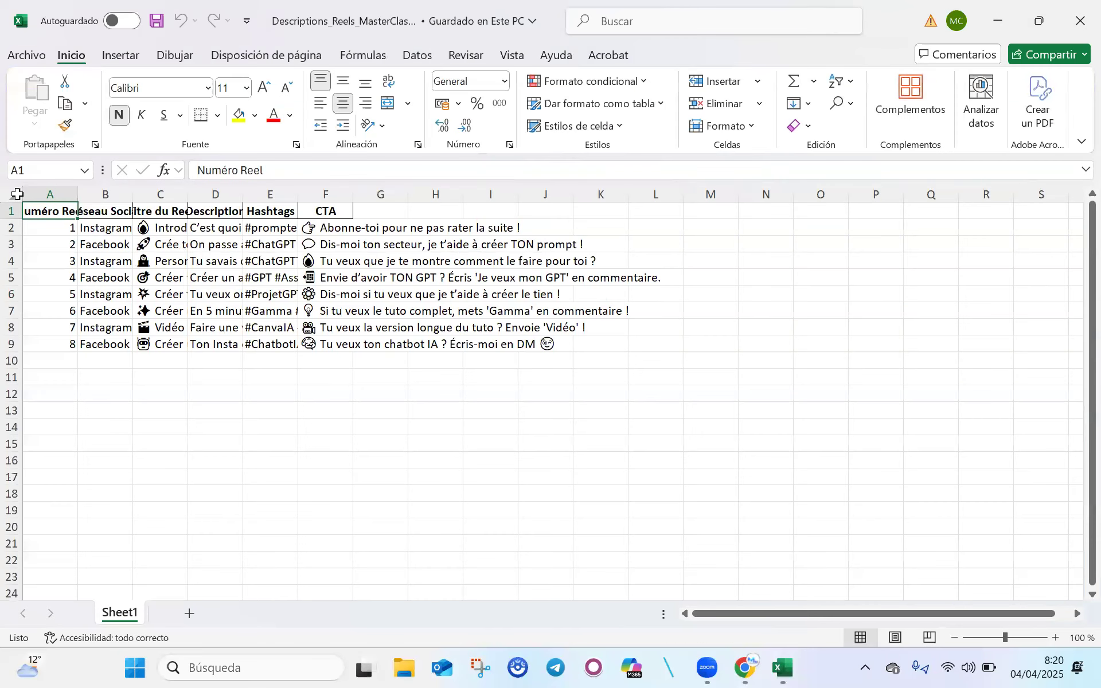
click(16, 194)
drag(134, 199, 186, 201)
drag(346, 200, 395, 199)
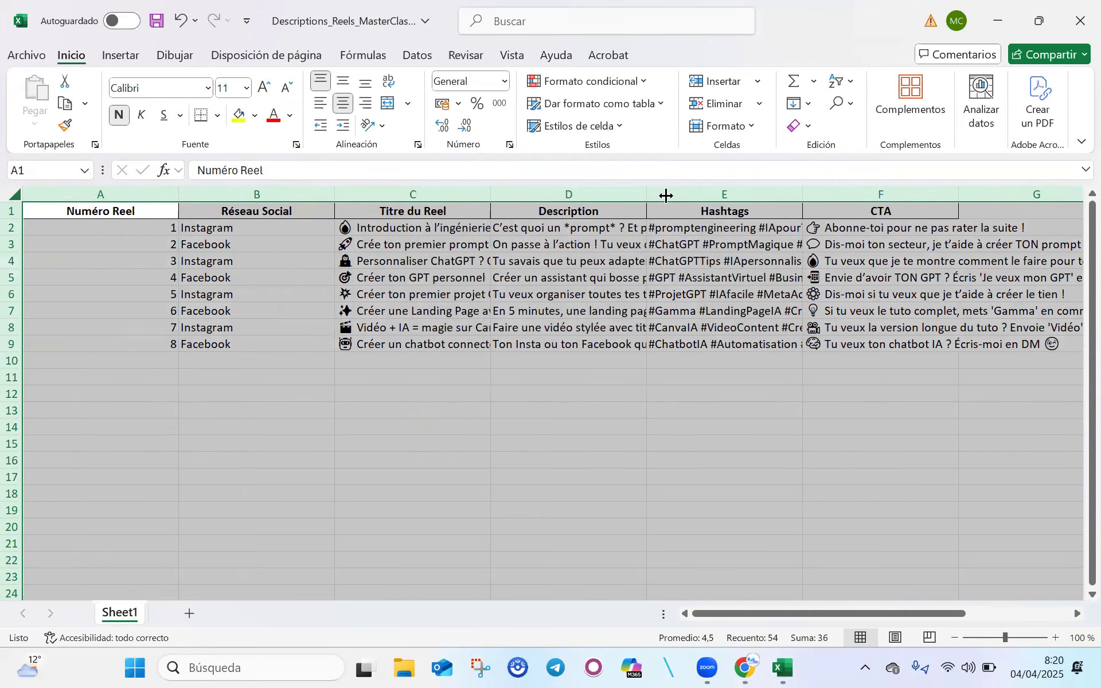
drag(646, 193, 679, 194)
- Wrap the text in every cell of the sheet and look through the Reel rows
click(389, 86)
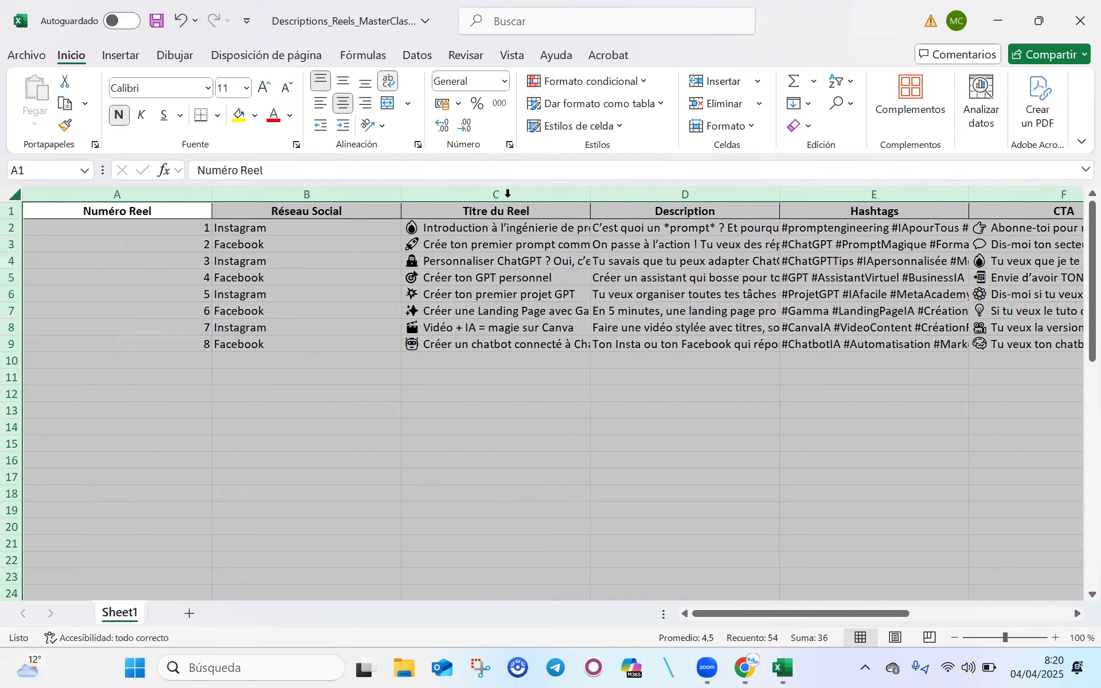
click(273, 291)
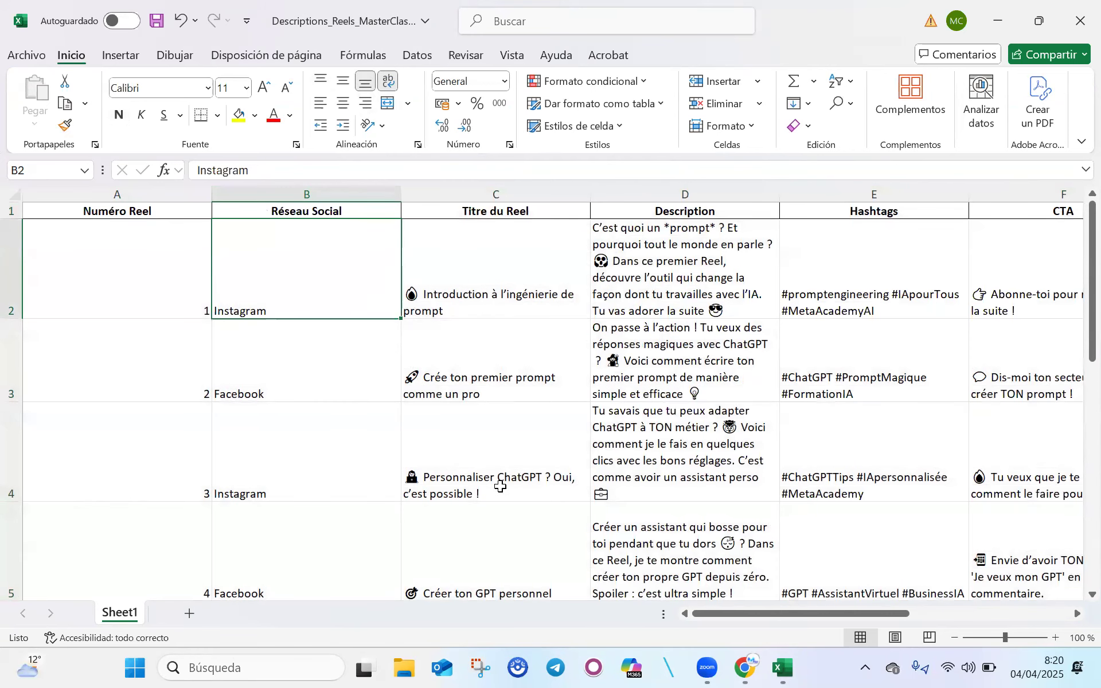
scroll(499, 485, down, 5)
scroll(499, 487, down, 2)
scroll(573, 510, up, 7)
- Switch to ChatGPT and write "Je veux publier le même reels mais avec un description differente chaque jours et non en alternance." in a new message
click(742, 667)
scroll(567, 488, down, 2)
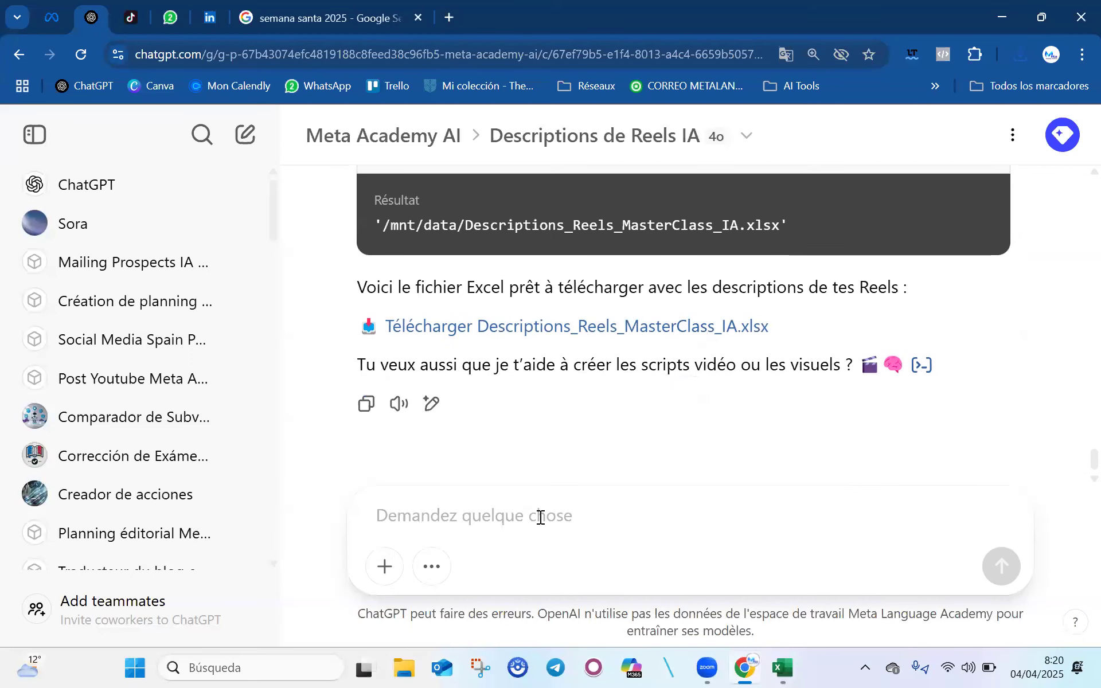
text(Je veu)
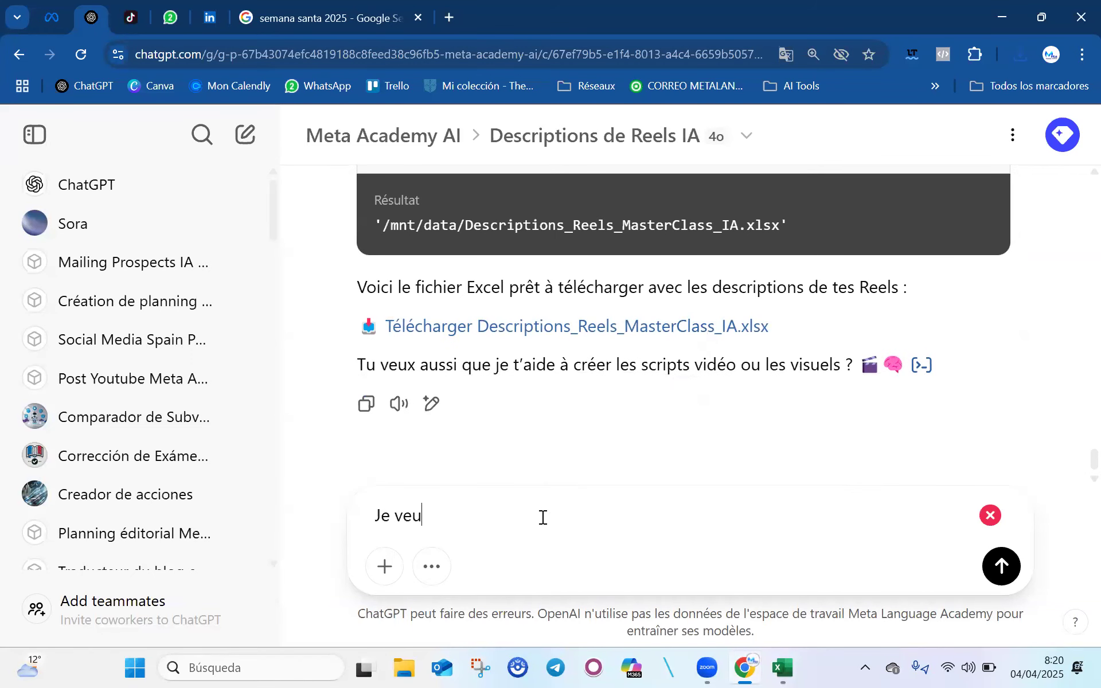
text(x publier le même reel)
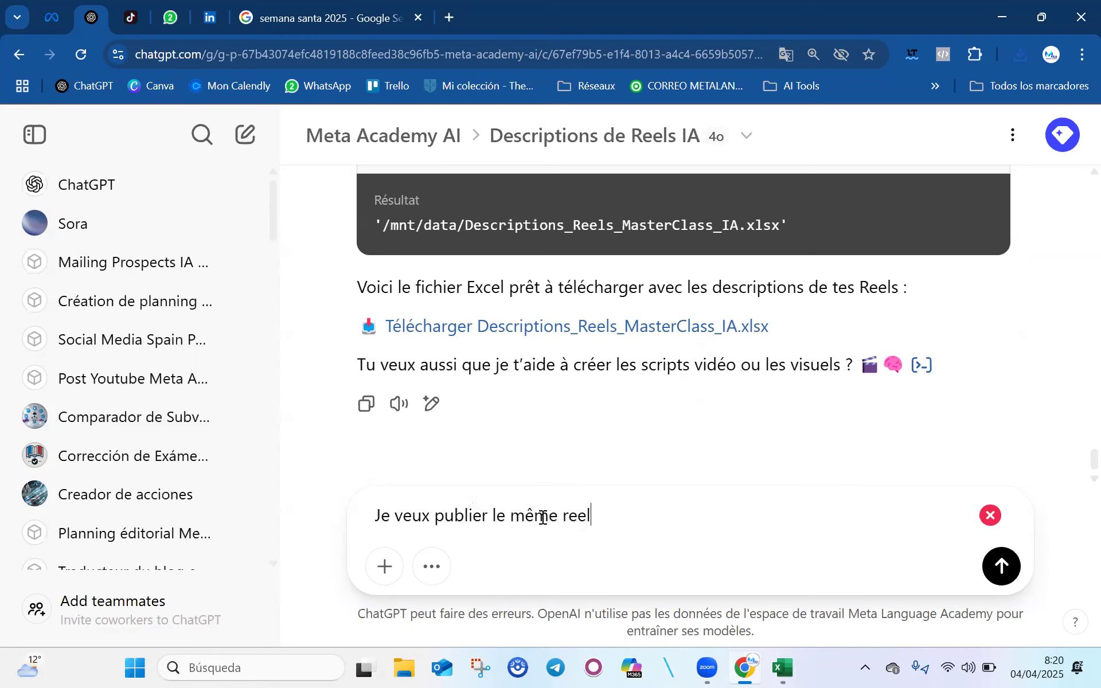
text(s mais avec un description differente chaque jours et non )
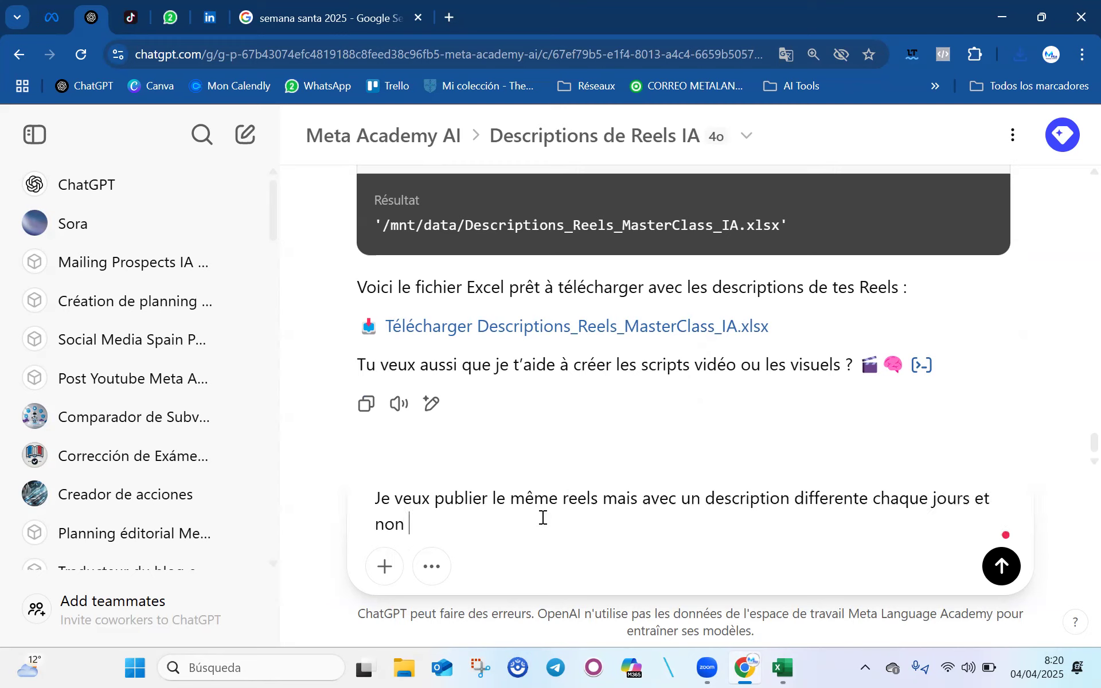
text(en alternance.)
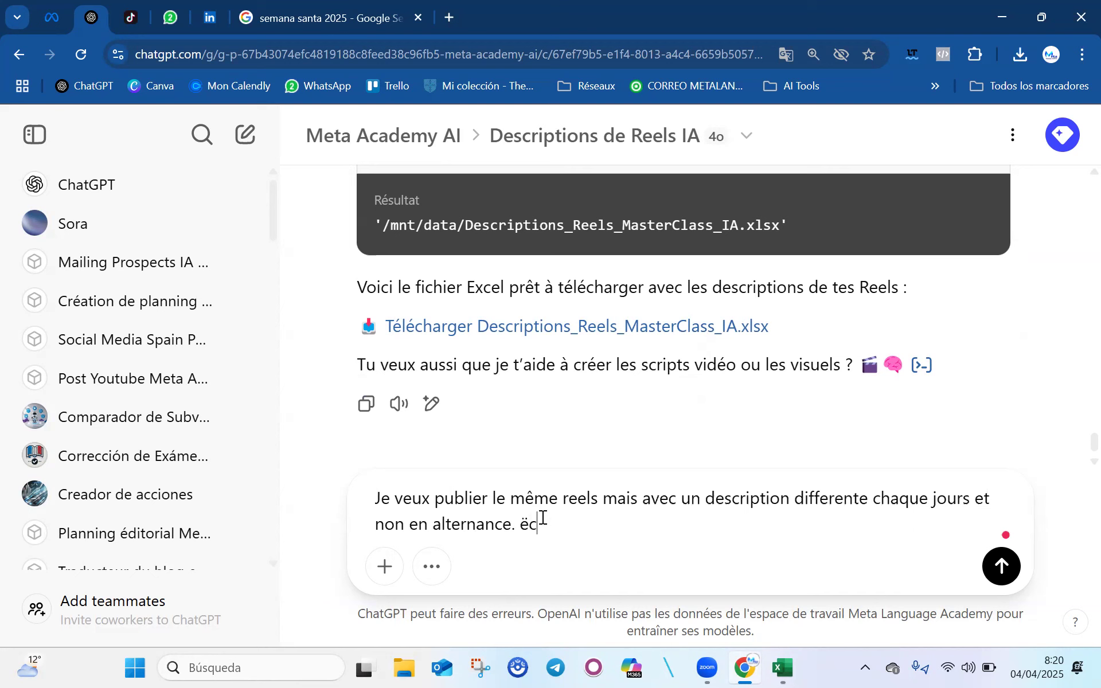
- Complete the message with "ëcris les descriptions pour chaque reels pour cahrque réseau" and send it
text( ëcris me)
key(BackSpace)
key(BackSpace)
text(les )
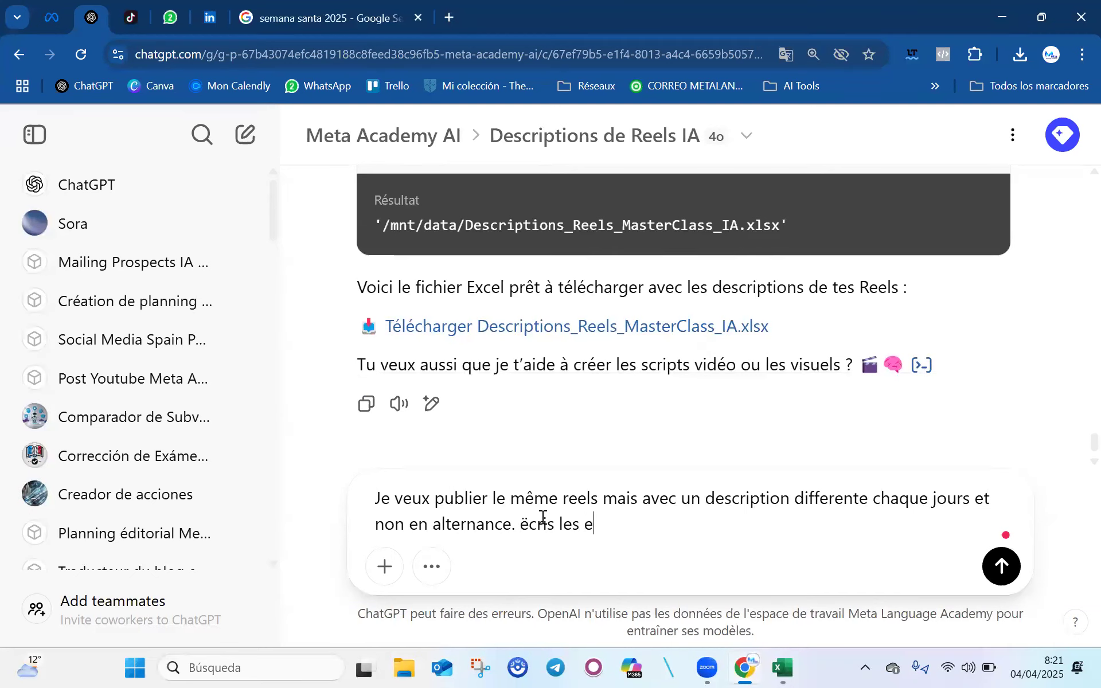
text(de)
key(BackSpace)
key(BackSpace)
text(de)
text(scriptions pour )
text(char)
text(que )
text(ree)
text(ls pour cahr)
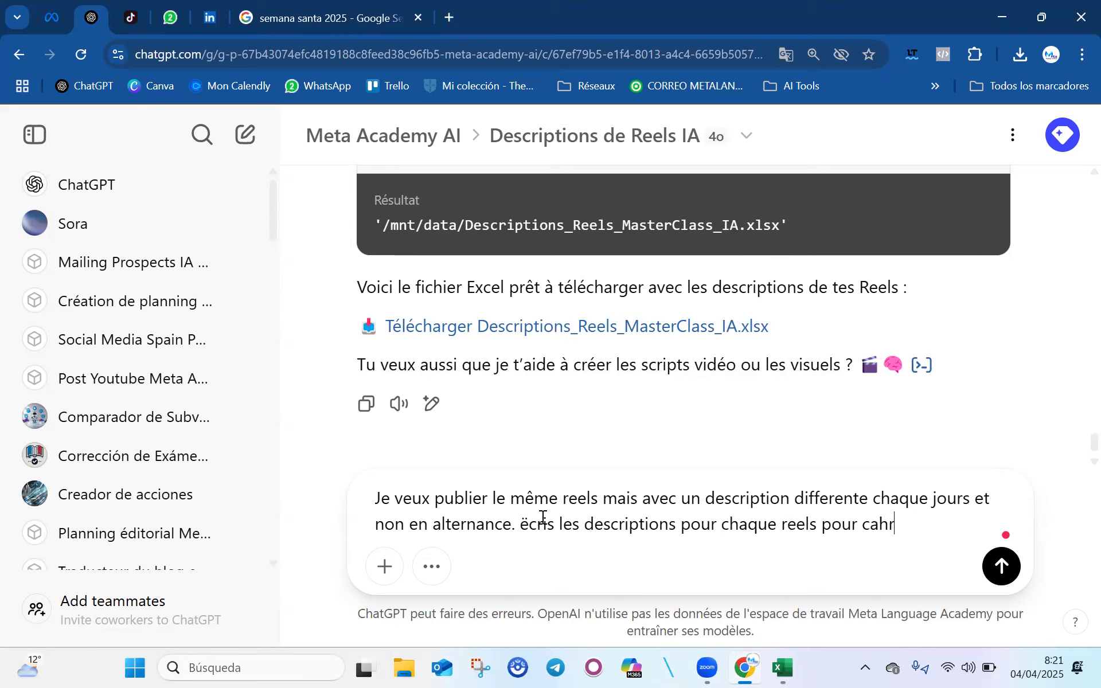
text(que rñe)
text(eau)
key(Return)
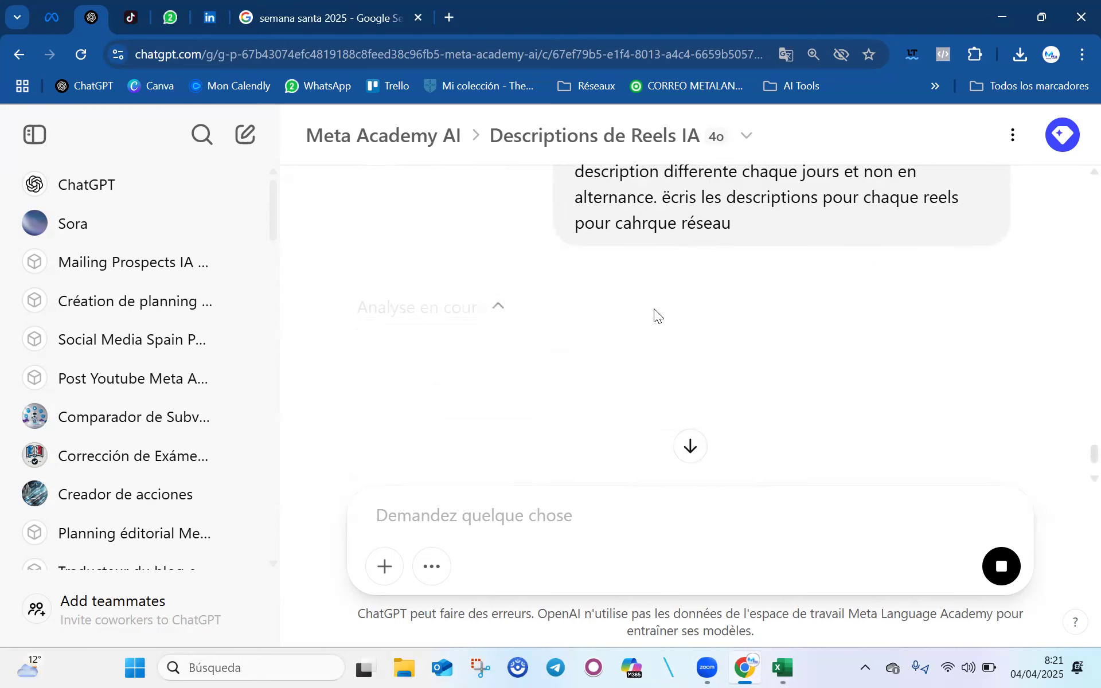
- Read the generated code with the Instagram and Facebook entries for Reels 1 to 8, down to the table creation
scroll(542, 352, down, 2)
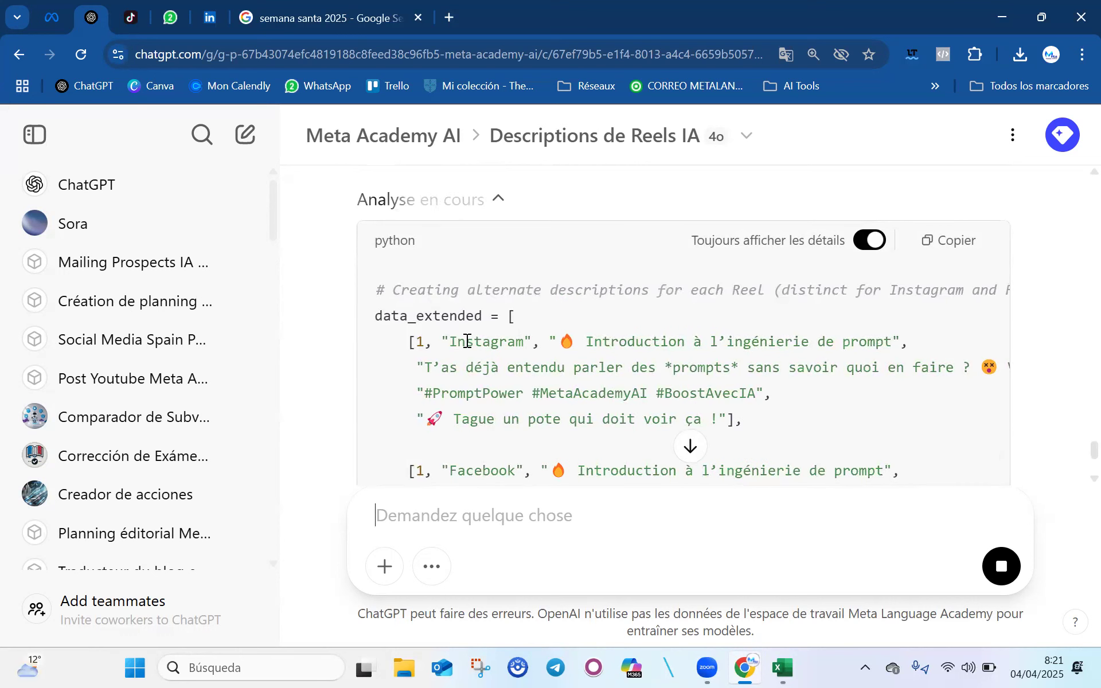
scroll(487, 314, down, 3)
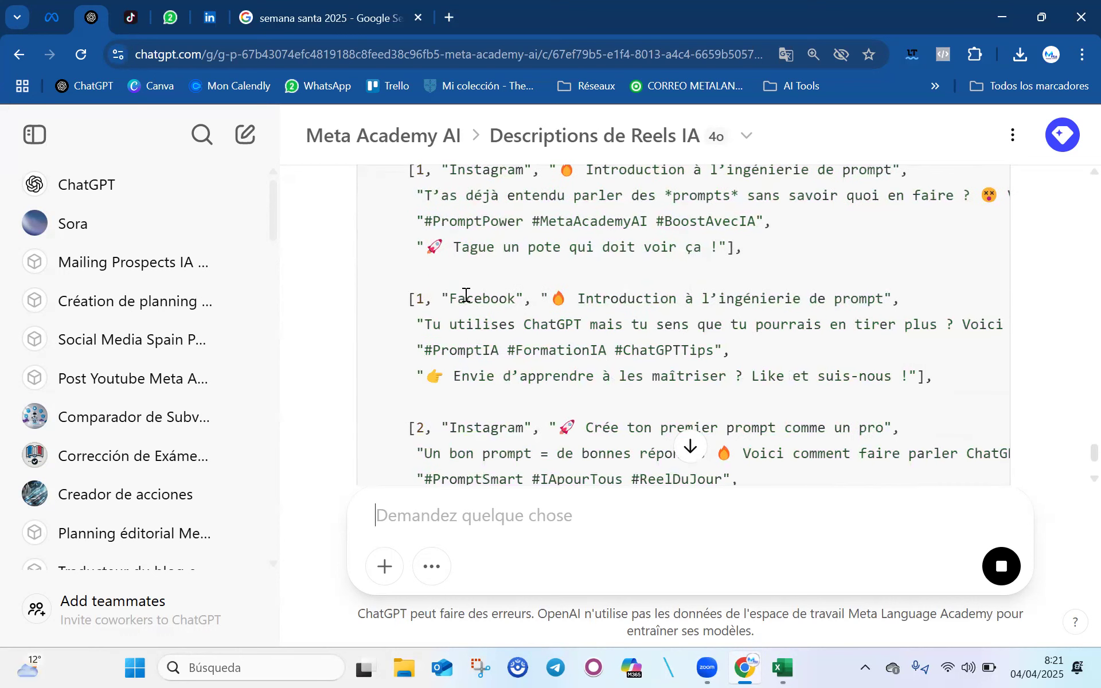
scroll(464, 414, down, 3)
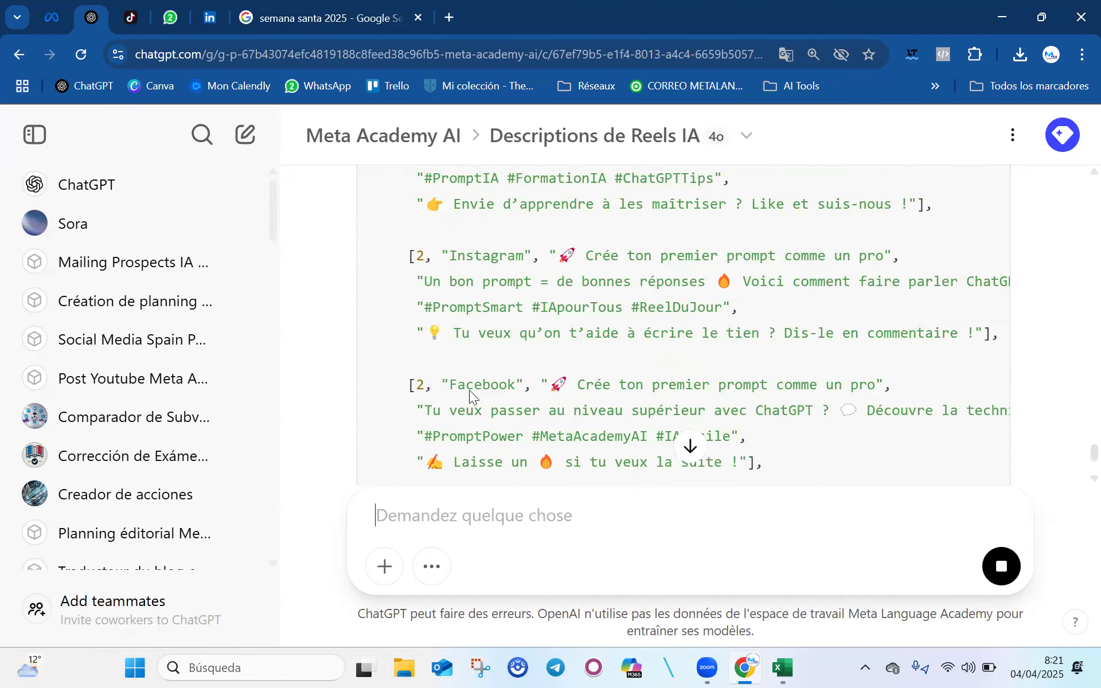
scroll(469, 390, down, 3)
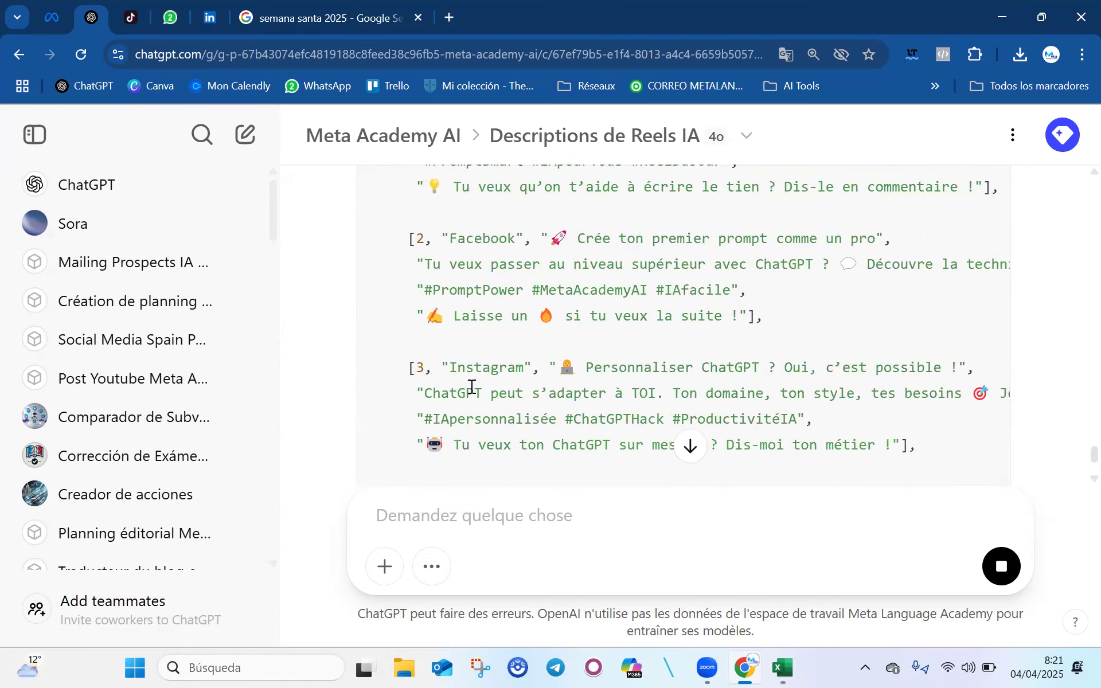
scroll(472, 386, down, 4)
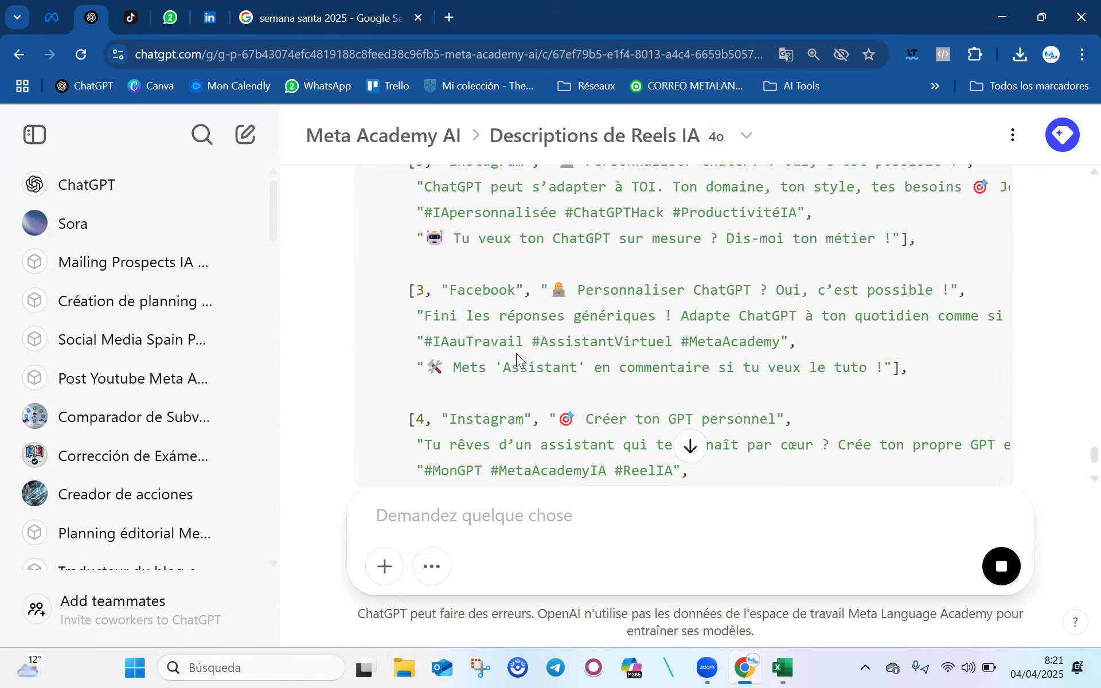
scroll(520, 353, down, 4)
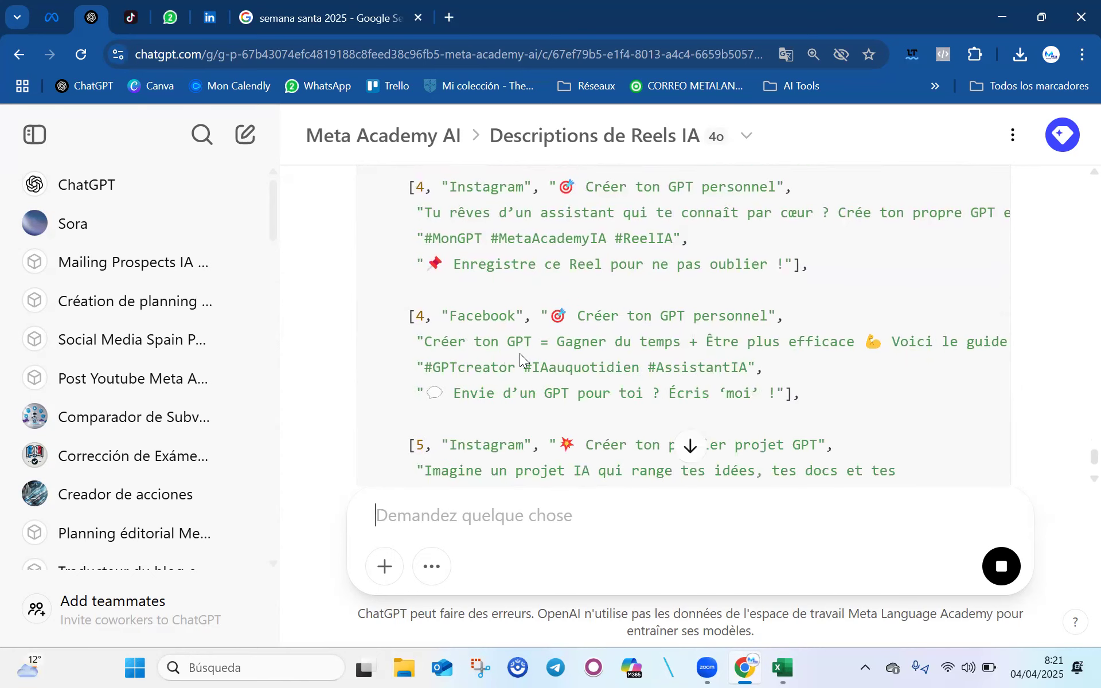
scroll(614, 367, down, 3)
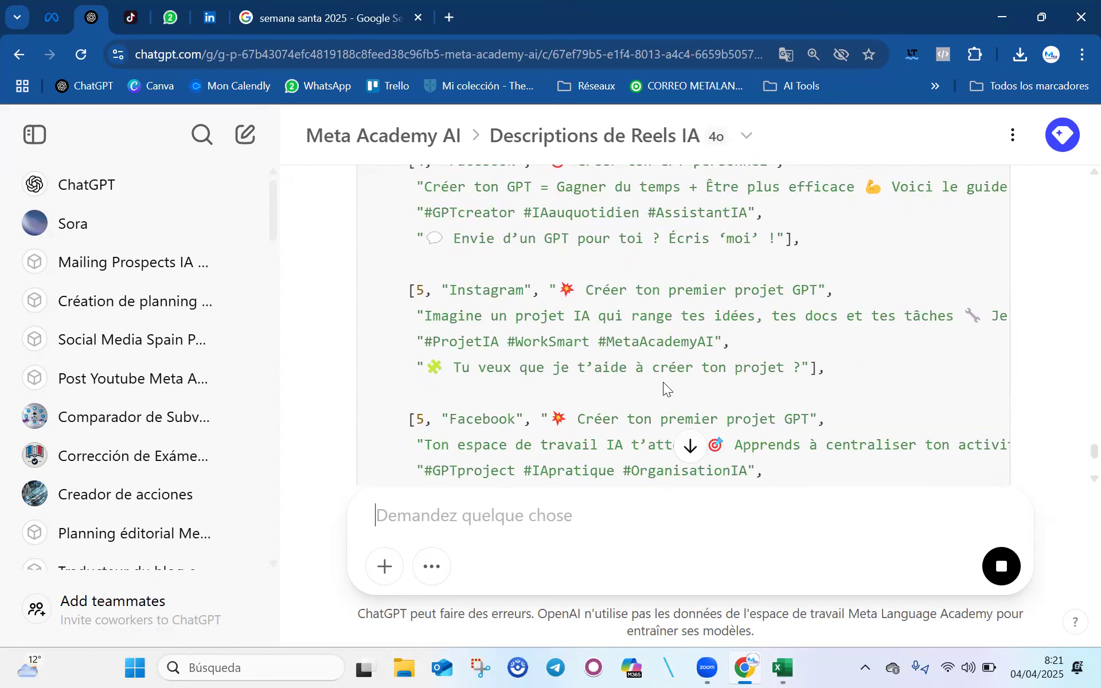
click(691, 446)
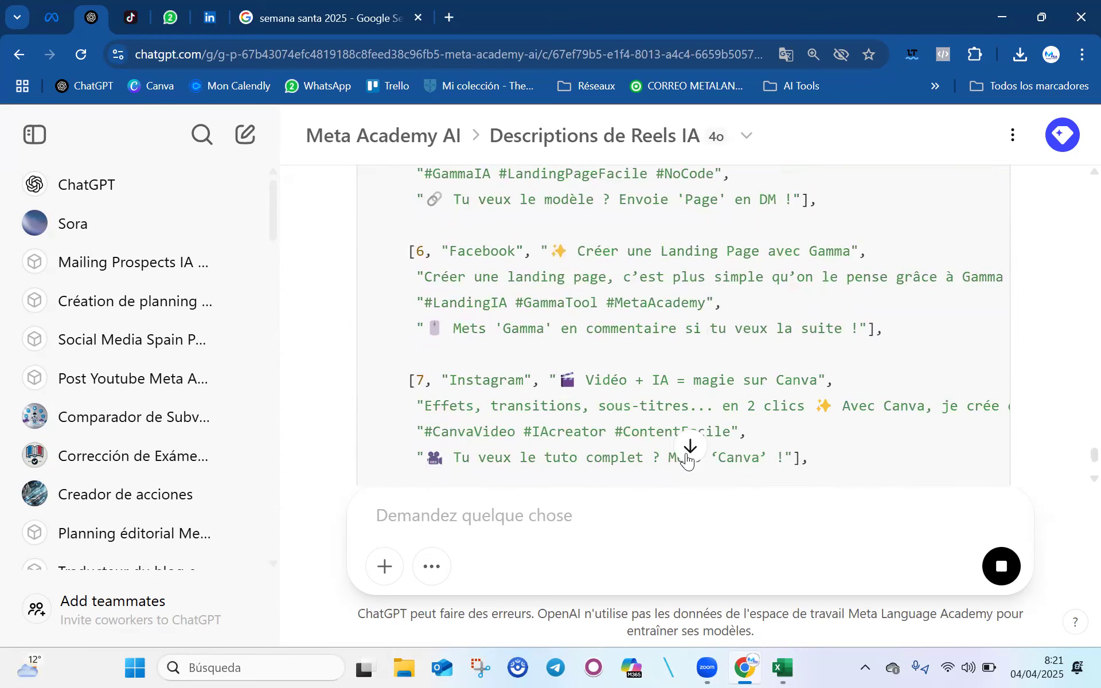
scroll(691, 448, down, 4)
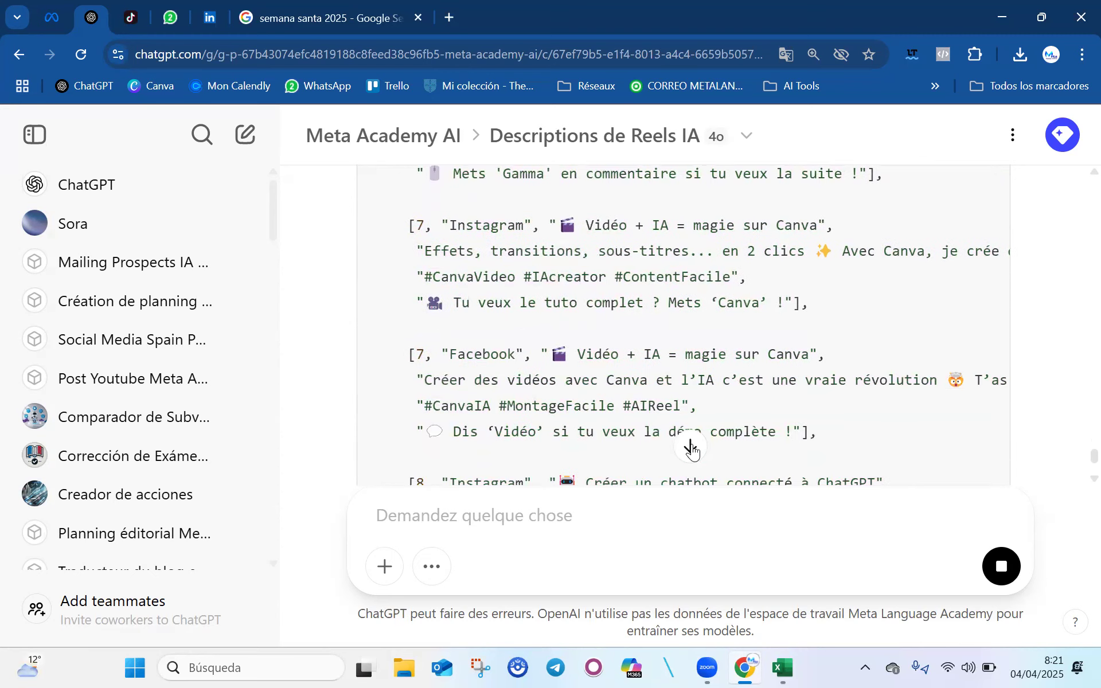
scroll(692, 449, down, 2)
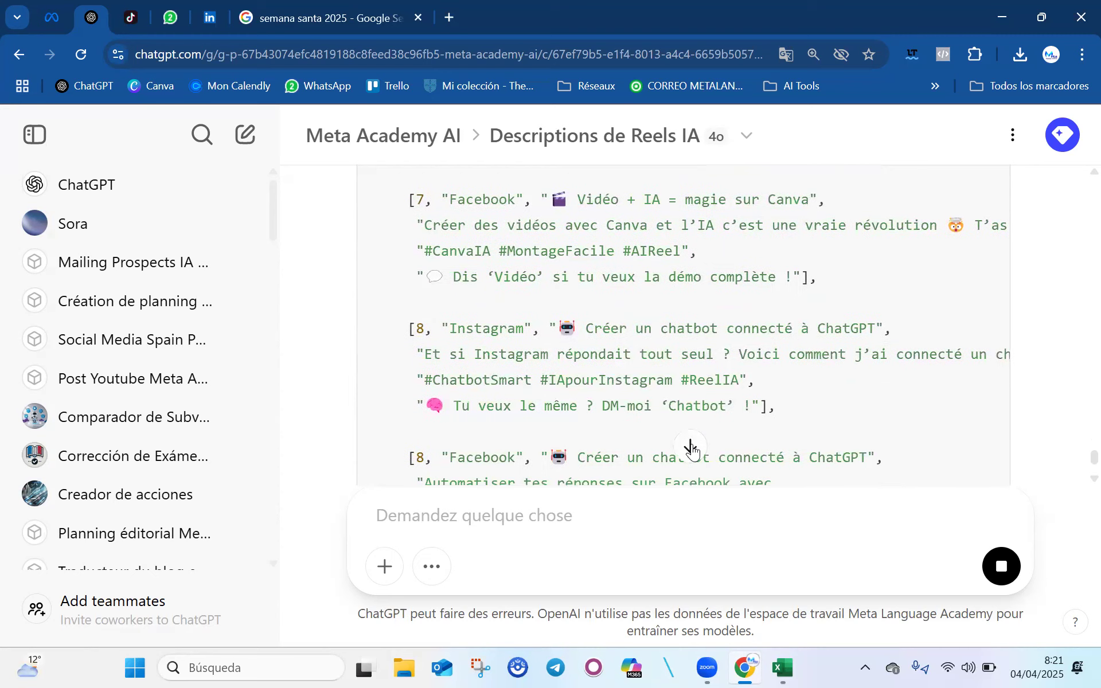
scroll(692, 448, down, 7)
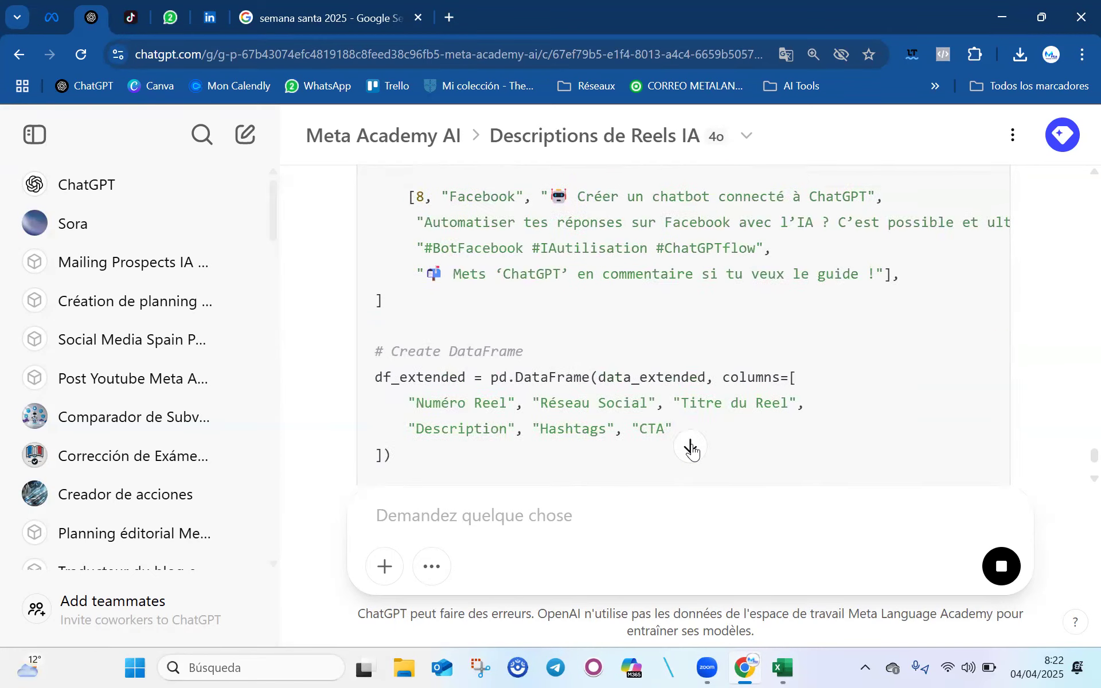
scroll(692, 449, down, 2)
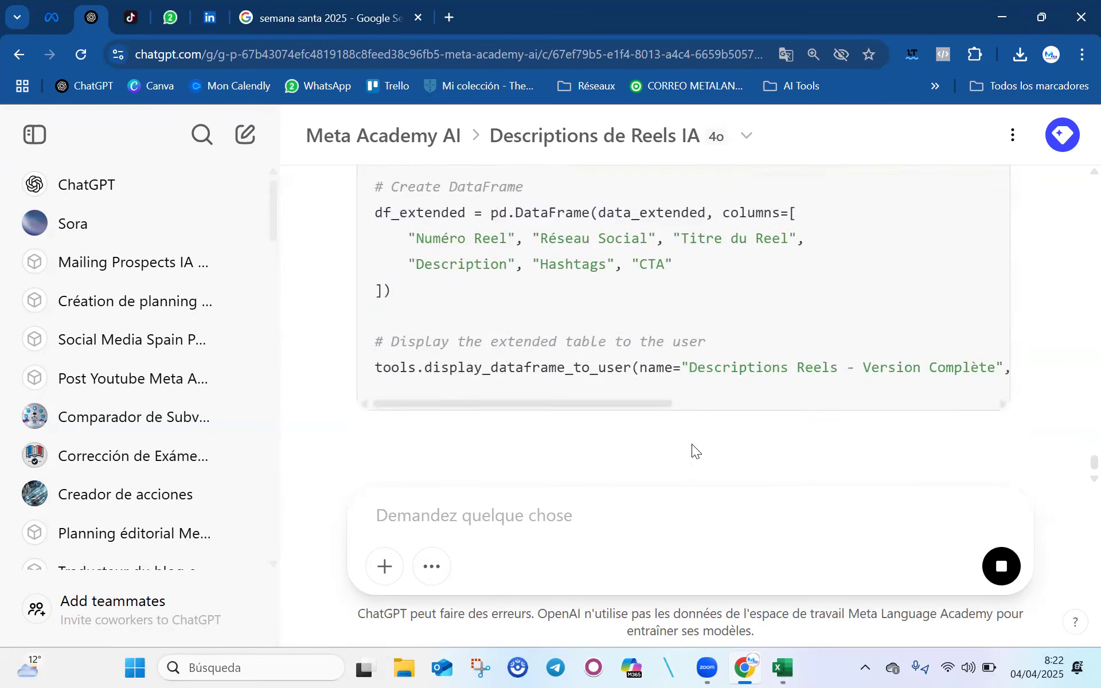
- Examine the result output, the table preview and the closing text of the response
scroll(710, 432, down, 13)
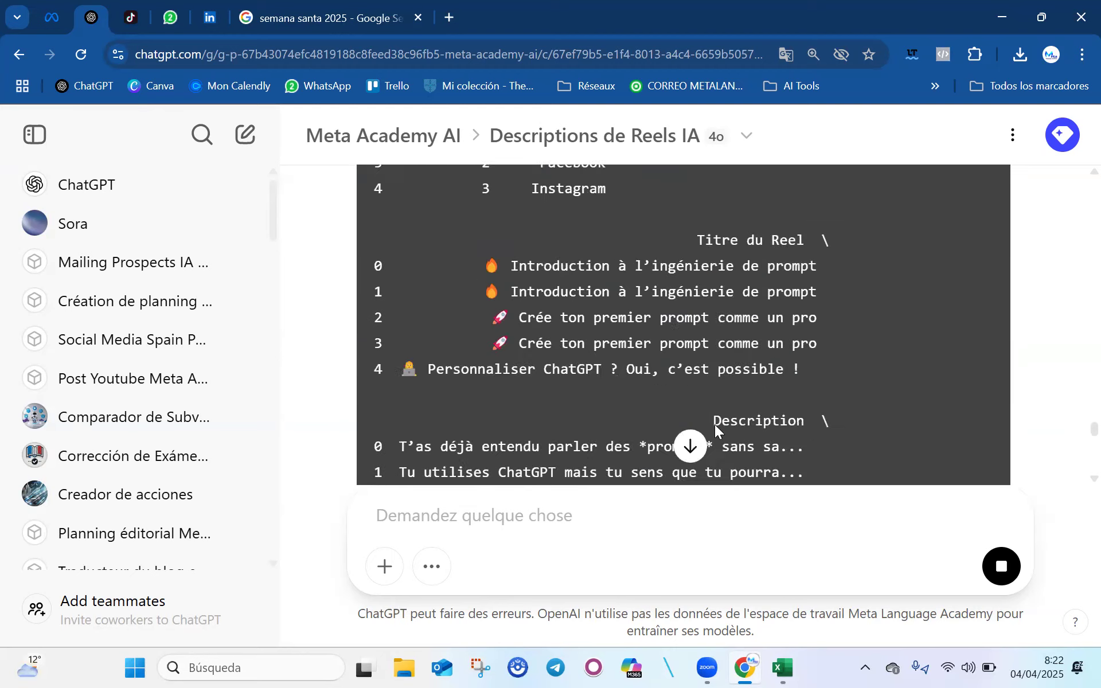
scroll(715, 424, down, 4)
scroll(714, 424, up, 3)
scroll(646, 387, down, 4)
scroll(645, 386, down, 4)
scroll(961, 400, down, 6)
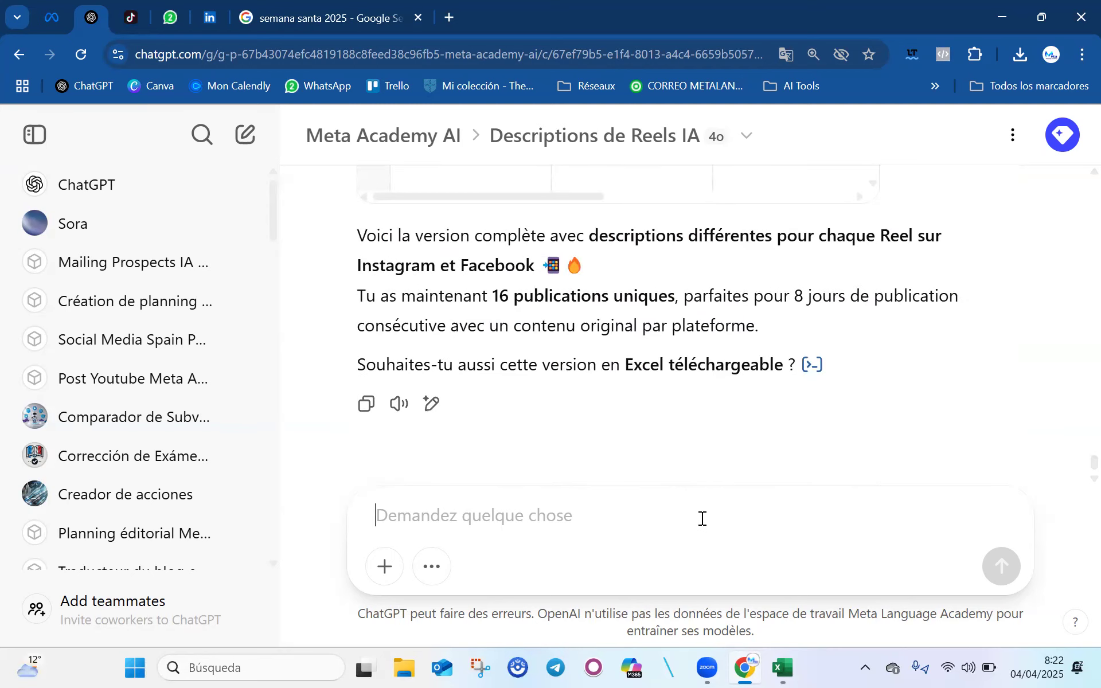
- Send the message "excel" and open Descriptions_Reels_MasterClass_IA_Complet.xlsx from the reply in Excel
text(excel)
key(Return)
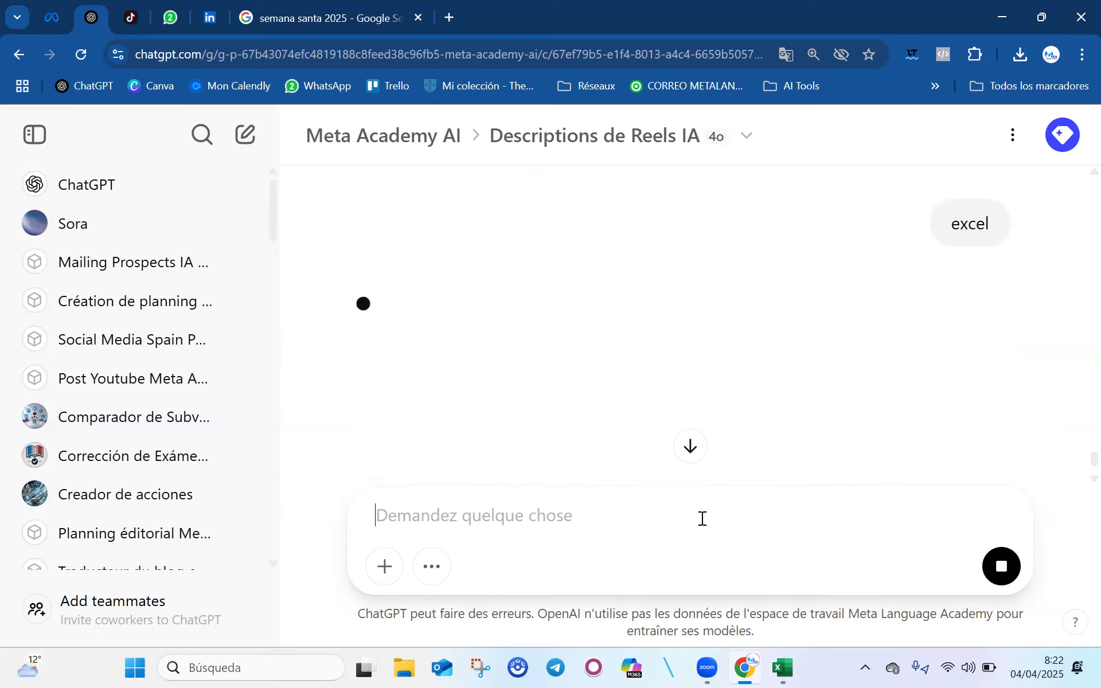
scroll(771, 430, down, 3)
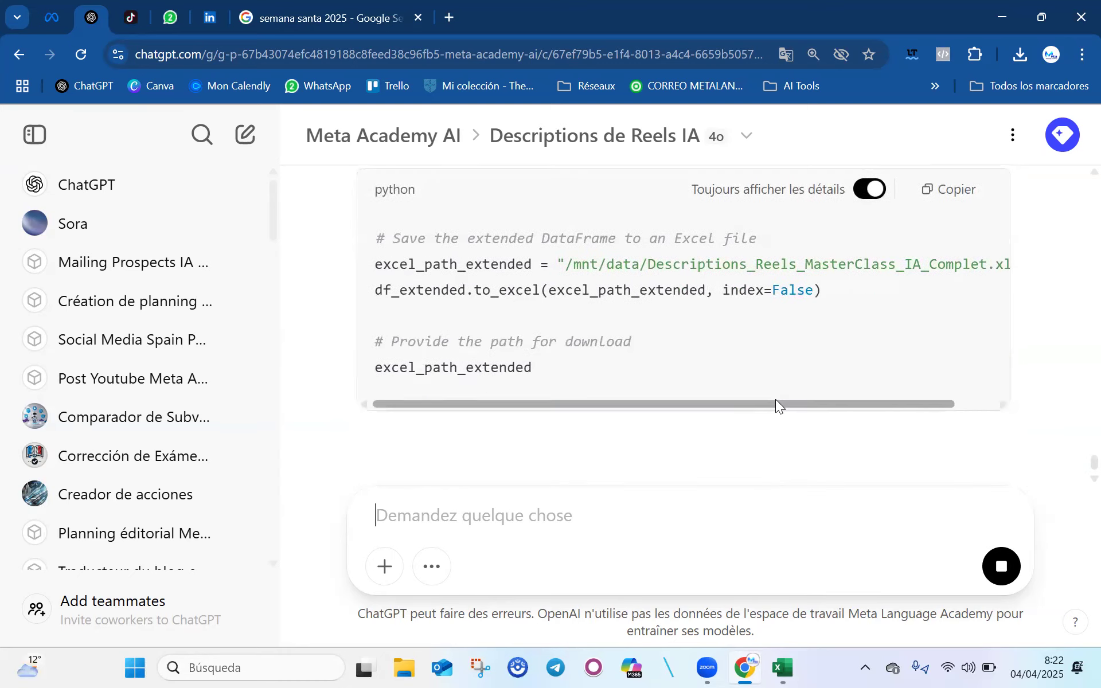
scroll(775, 399, down, 2)
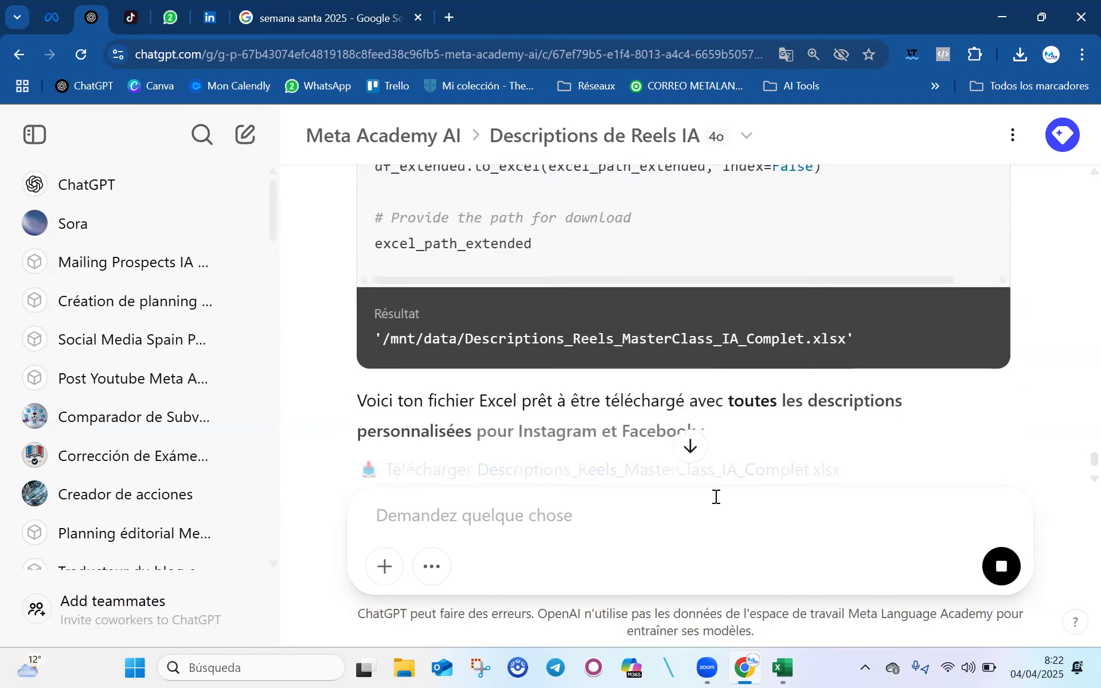
click(789, 471)
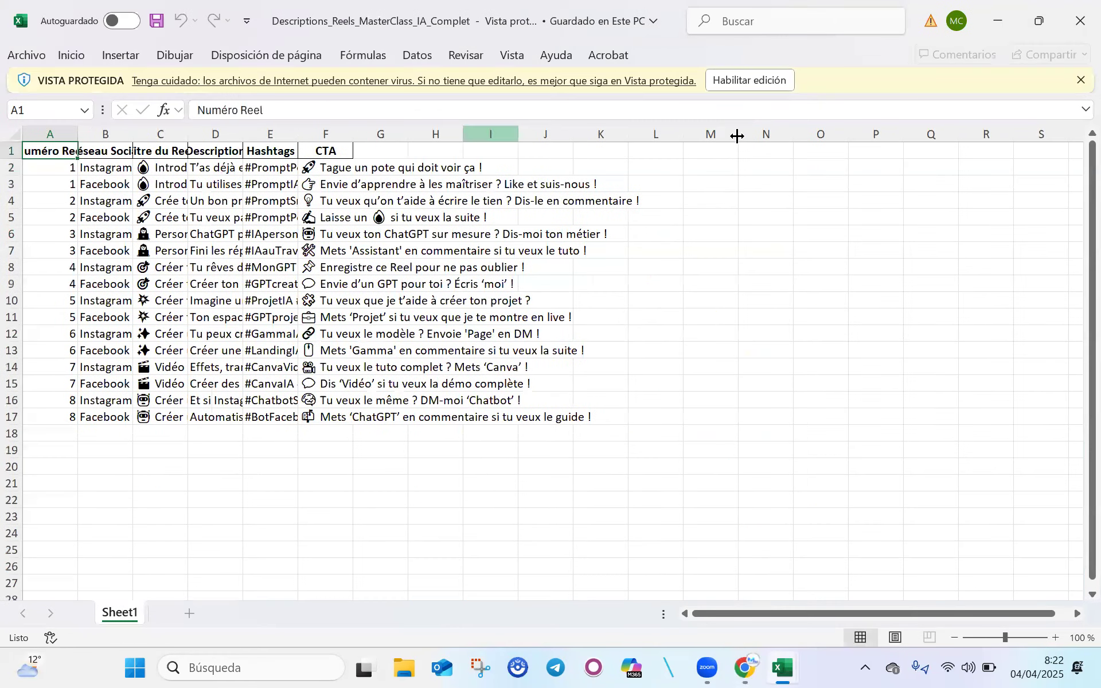
- Make the complete workbook editable, with all columns widened evenly and the text wrapped in every cell
click(758, 85)
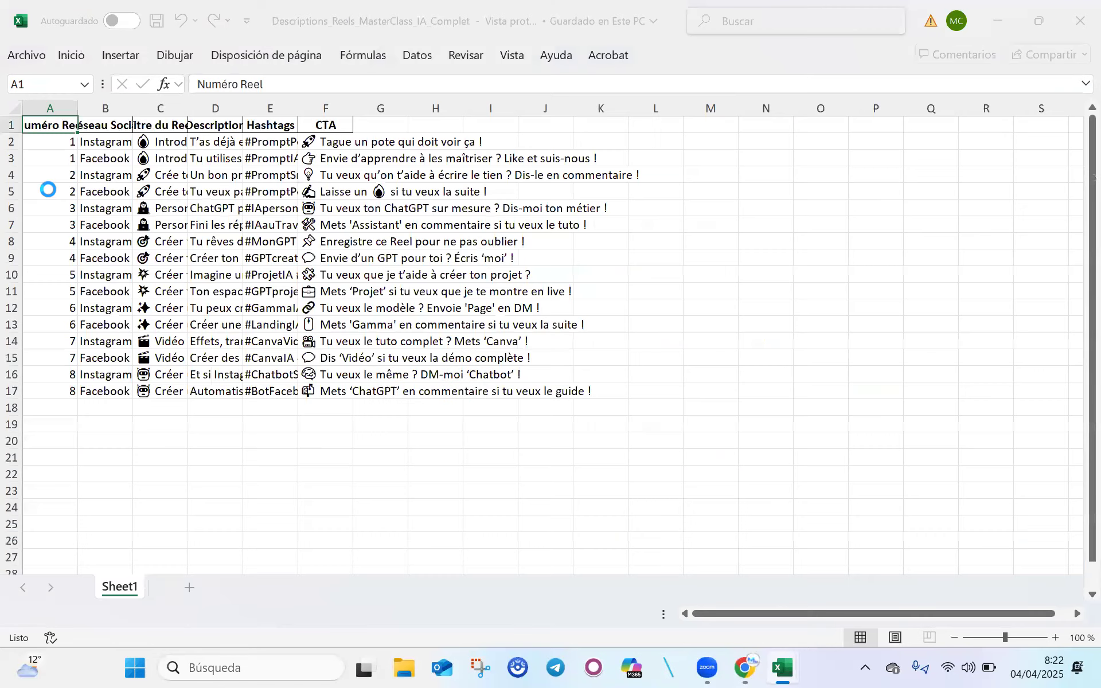
click(8, 194)
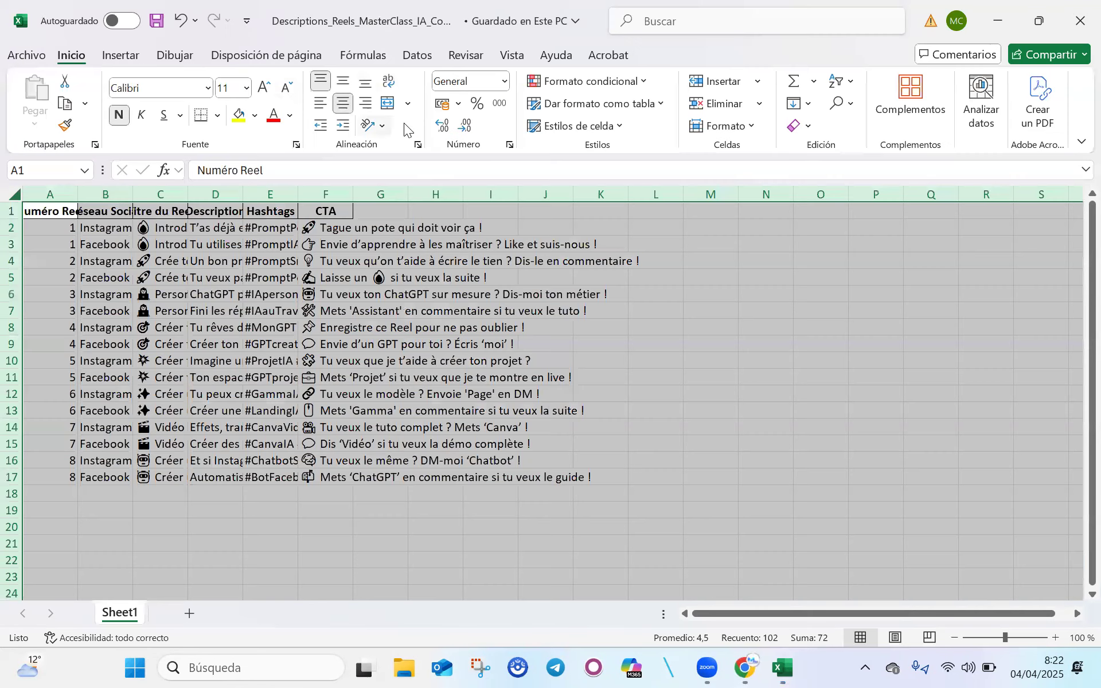
drag(298, 197, 401, 198)
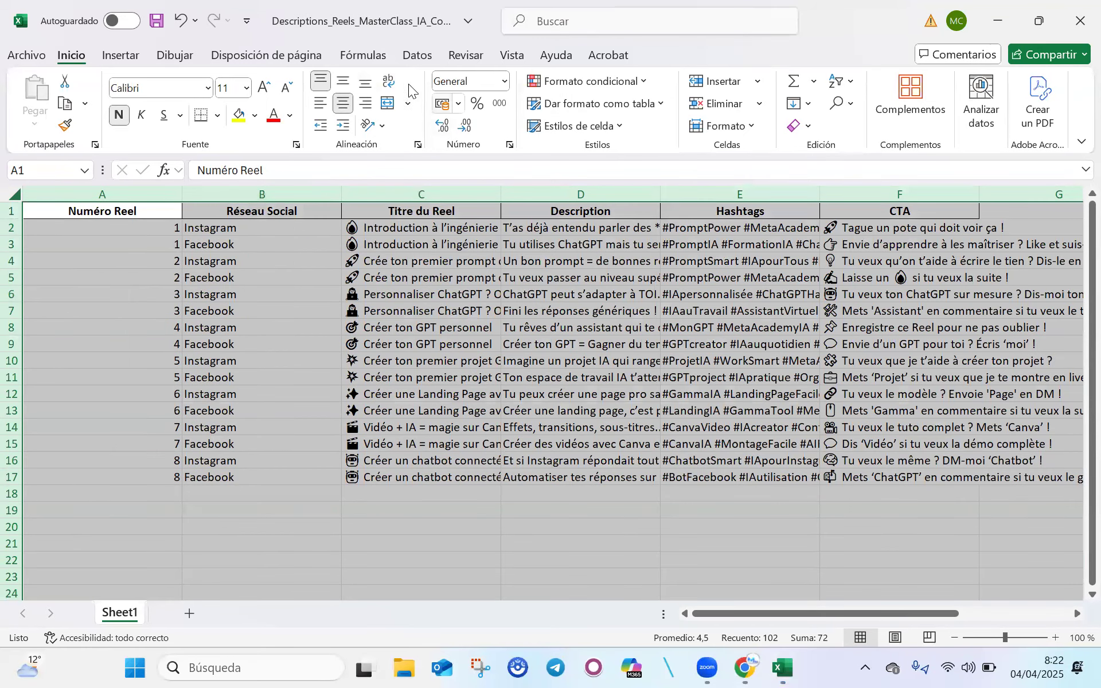
click(389, 81)
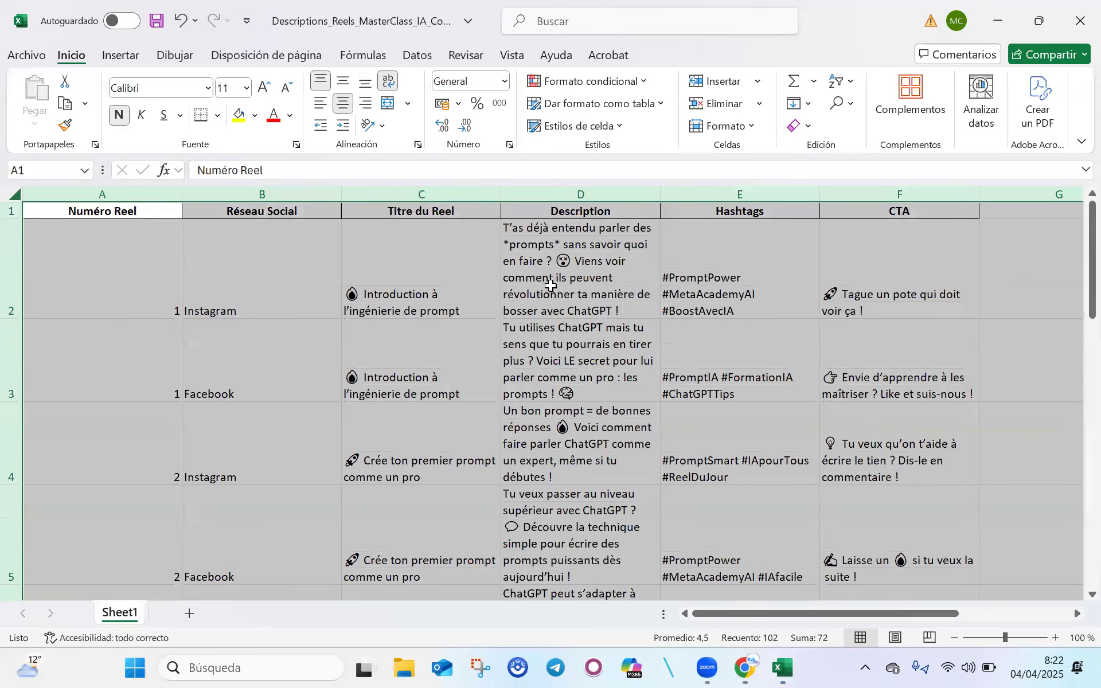
- Review the title, social network, description, hashtags and CTA of the Reel 1 Instagram entry
click(512, 279)
click(411, 284)
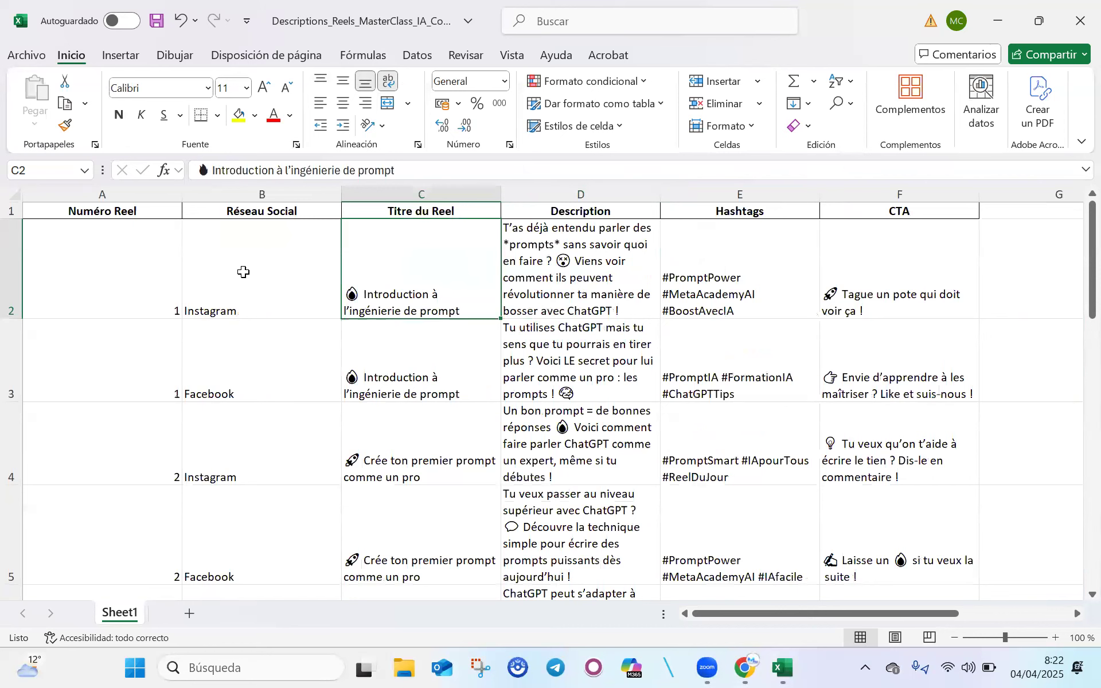
click(241, 272)
click(566, 270)
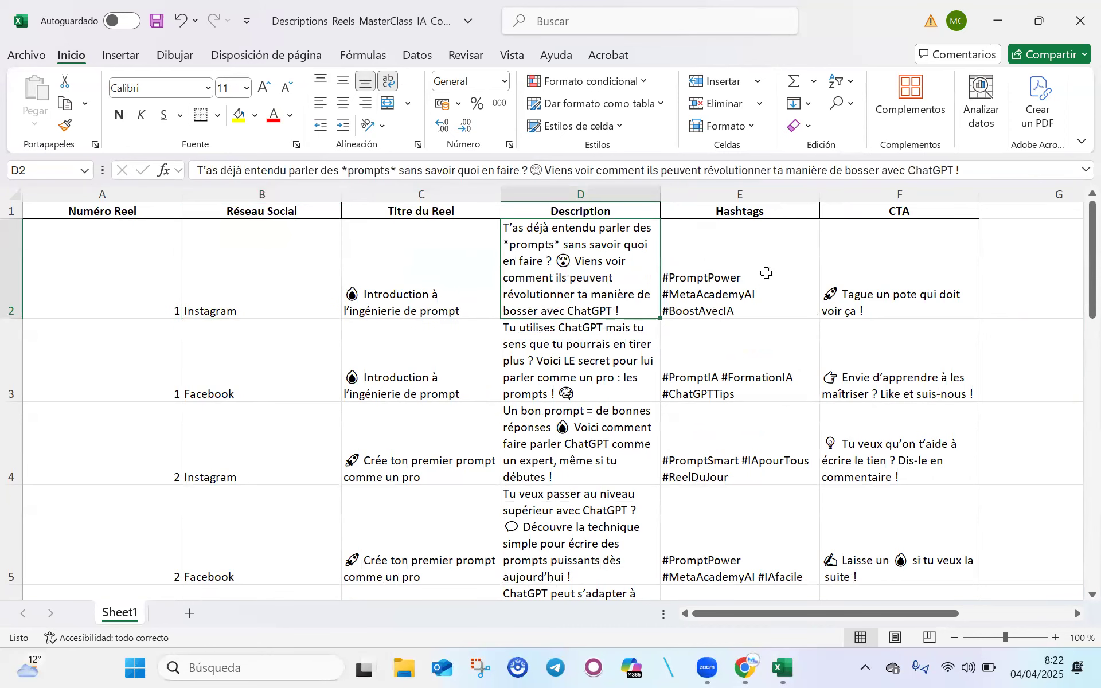
click(766, 273)
click(932, 279)
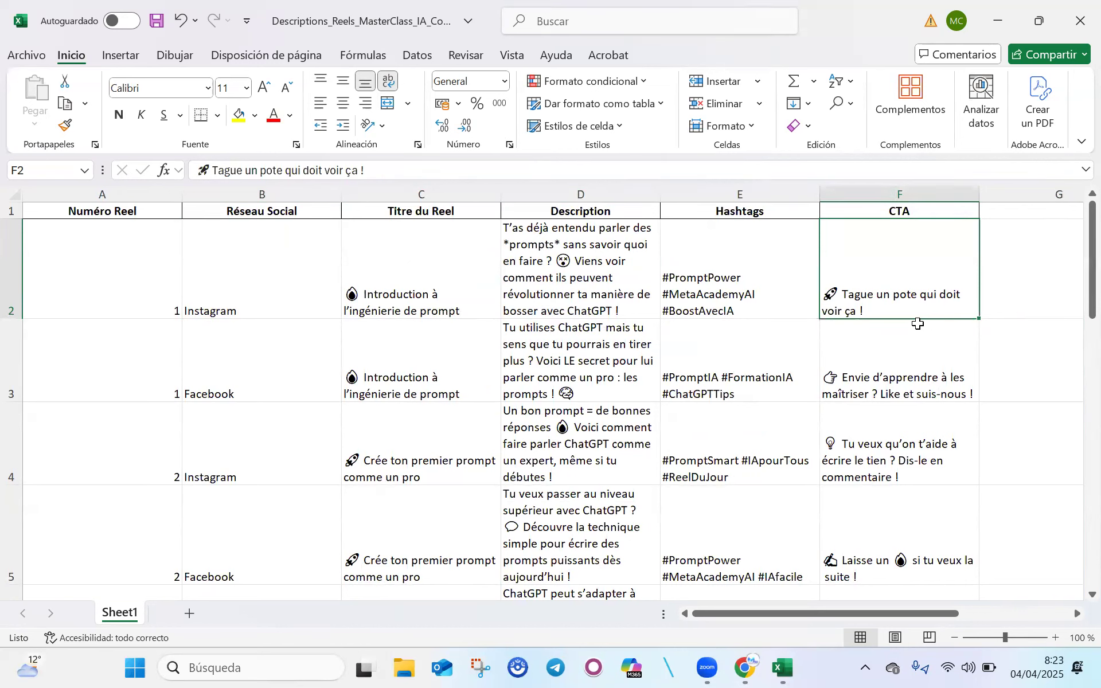
- Minimize the complete workbook and close the earlier Reels descriptions workbook that has one network per Reel
click(971, 98)
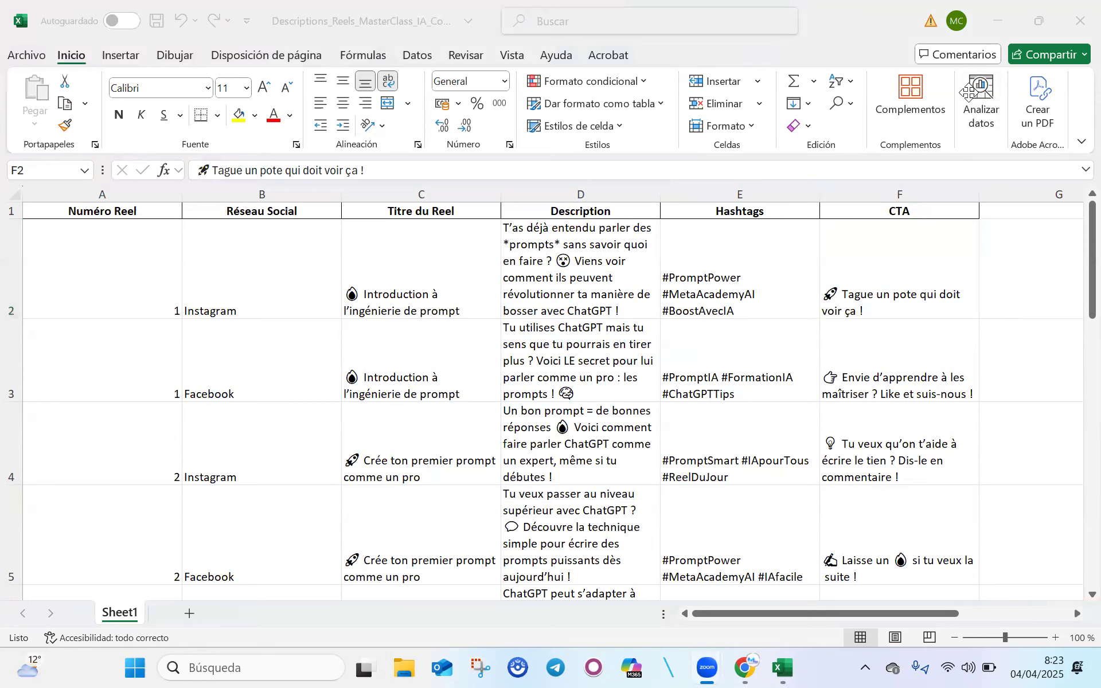
click(1001, 23)
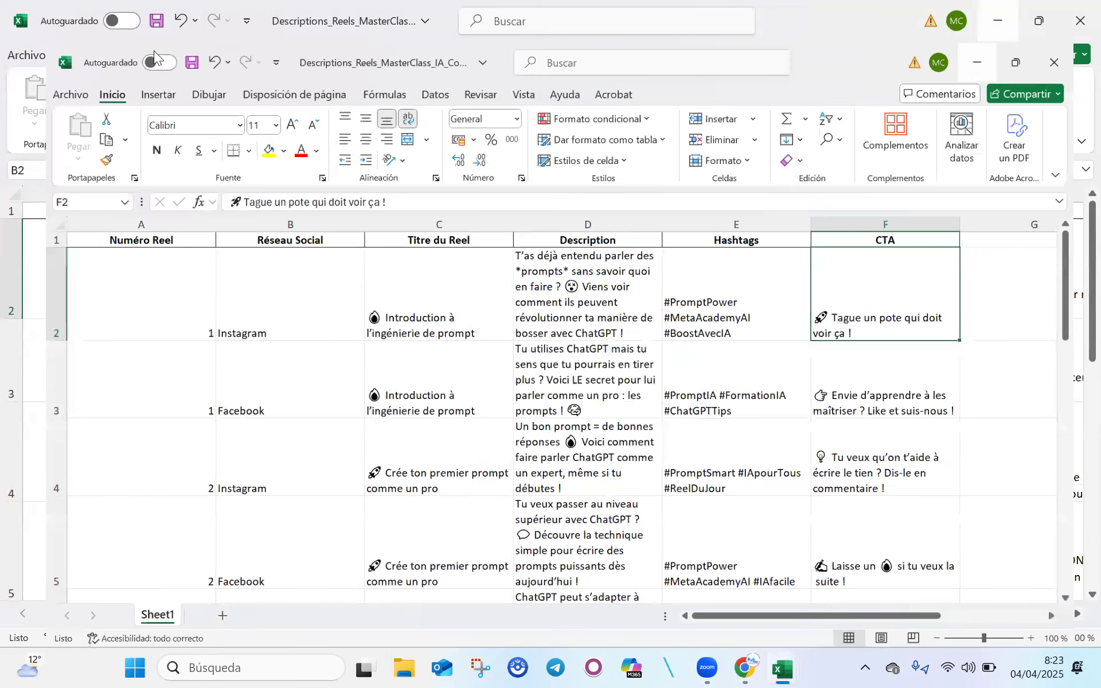
click(1080, 21)
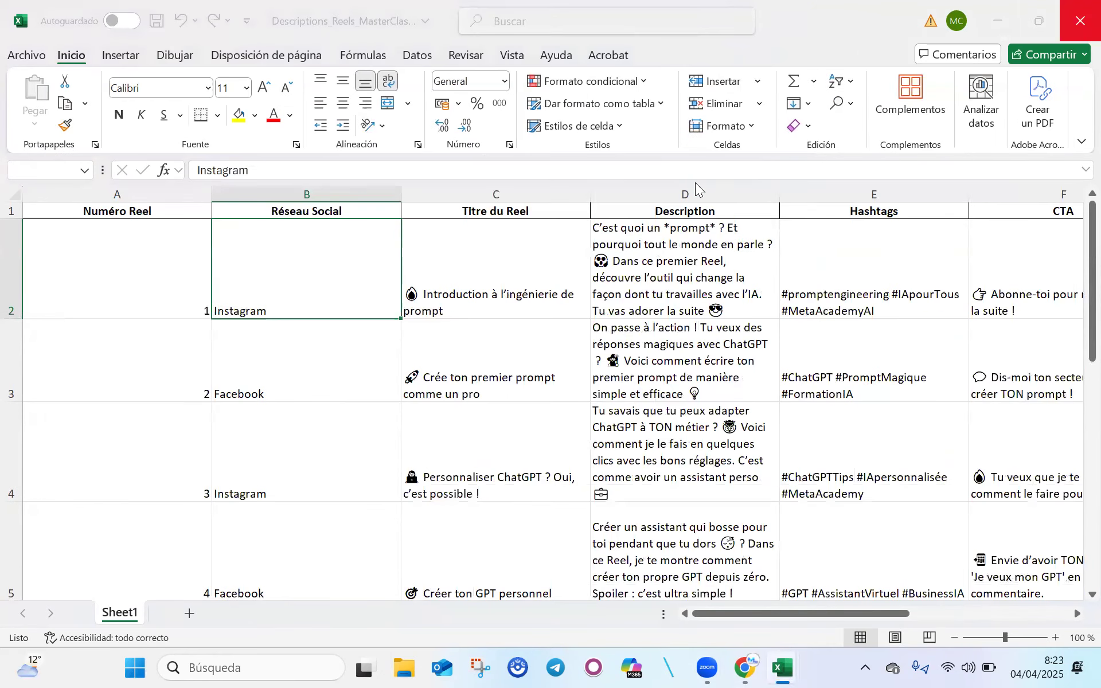
click(609, 457)
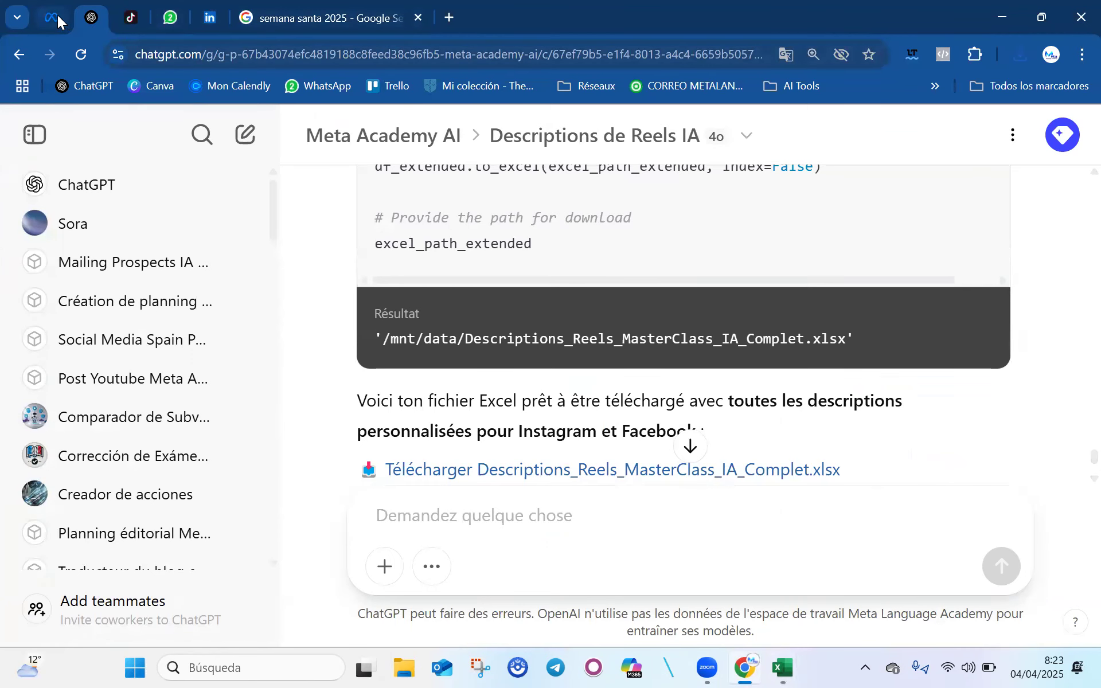
- Switch to Meta Business Suite and open the bulk reel upload for the Meta Academy AI page
click(57, 16)
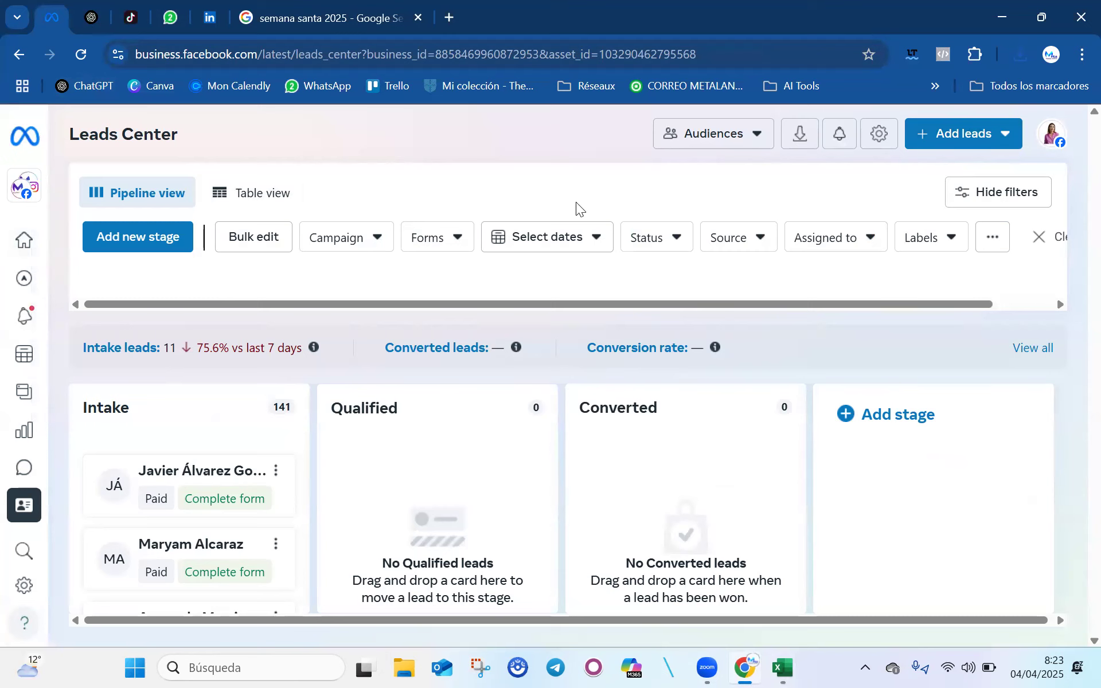
click(24, 242)
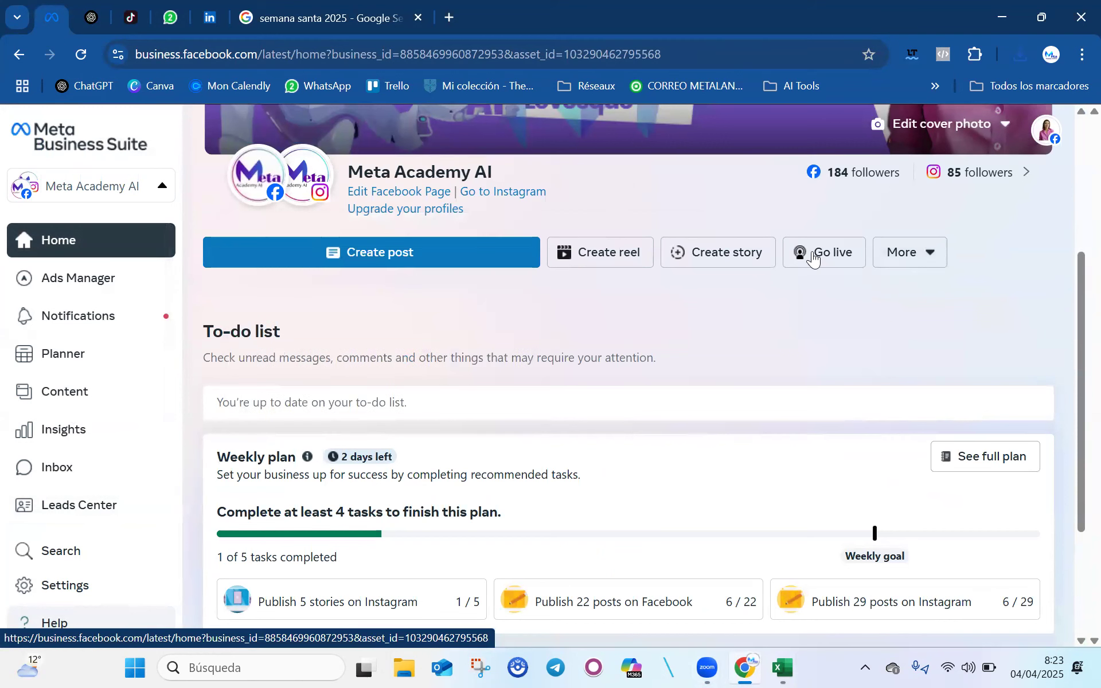
click(937, 260)
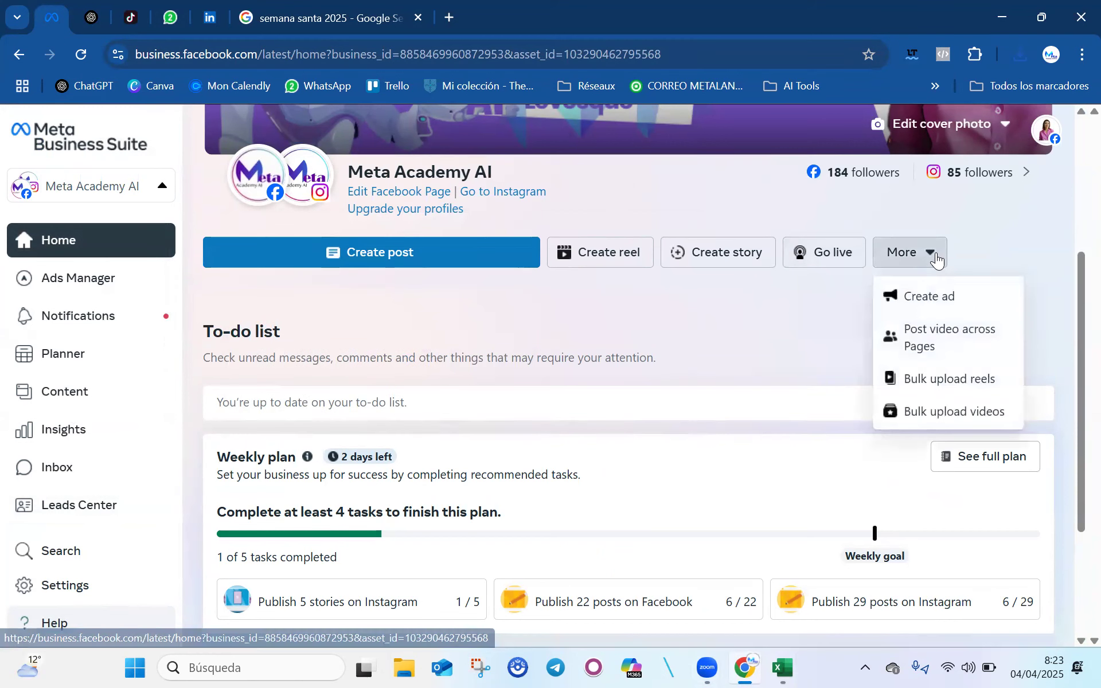
click(966, 386)
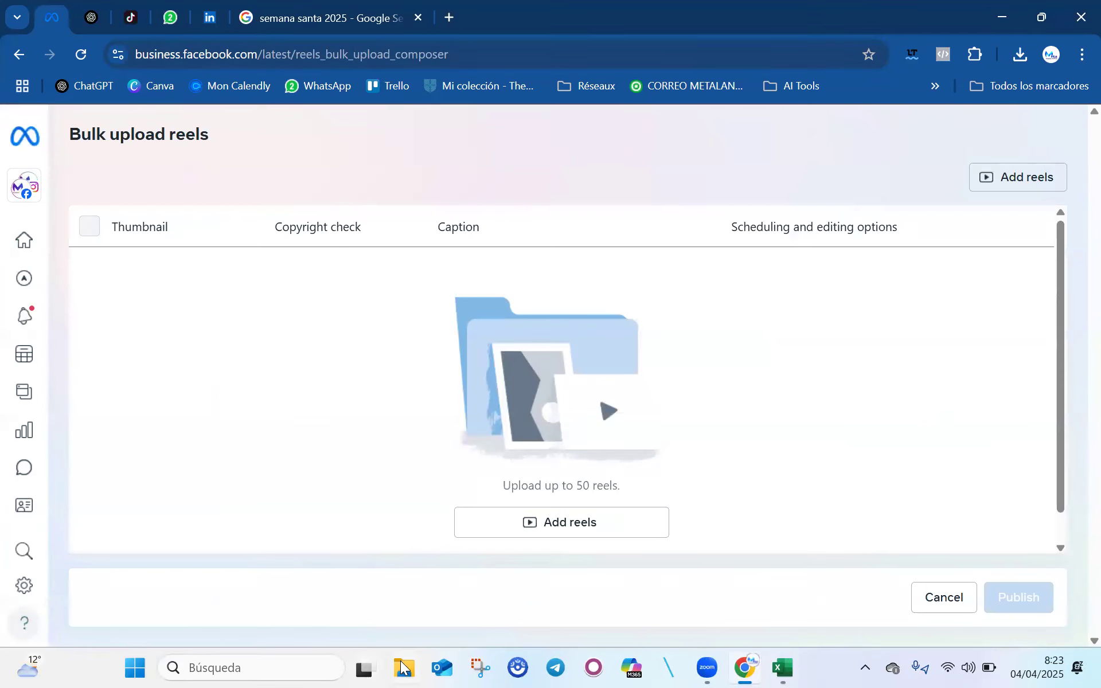
- Find the reel videos in the Descargas folder and select reel 7, reels 6, reels 8 and Reels 5
click(405, 668)
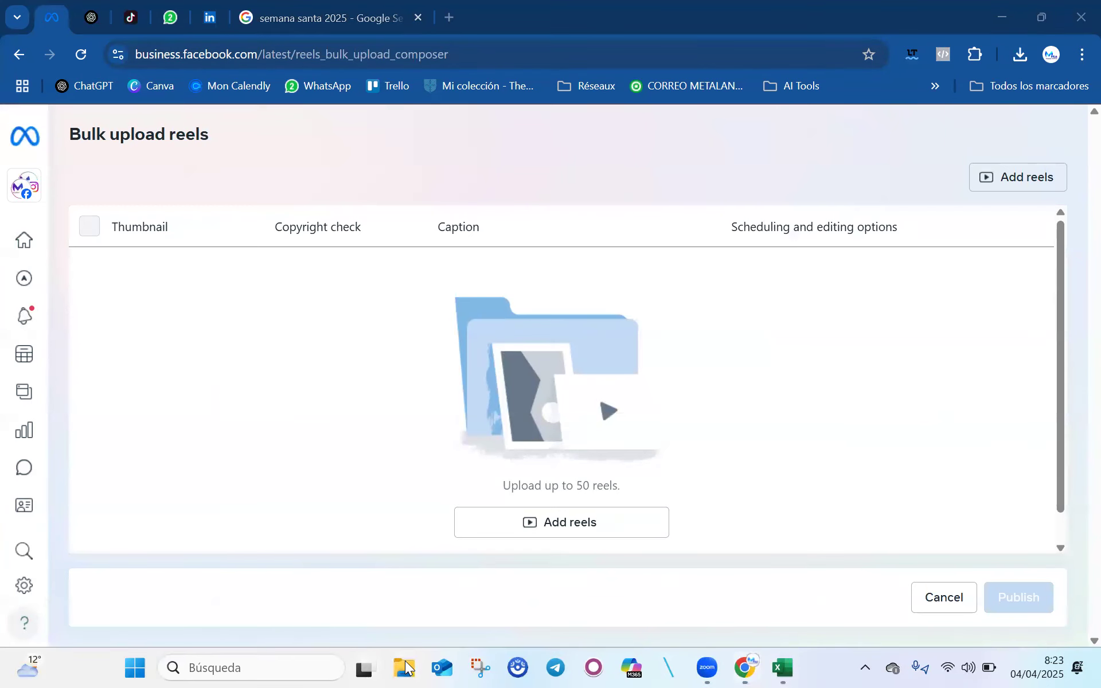
click(241, 396)
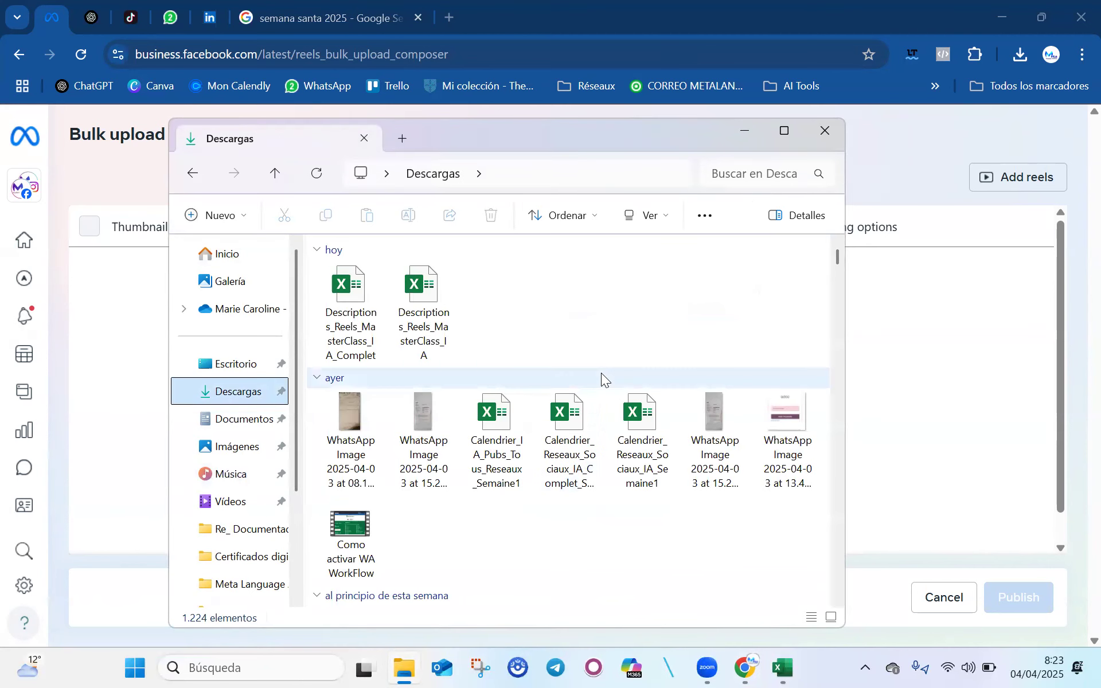
scroll(602, 378, down, 5)
scroll(602, 379, down, 3)
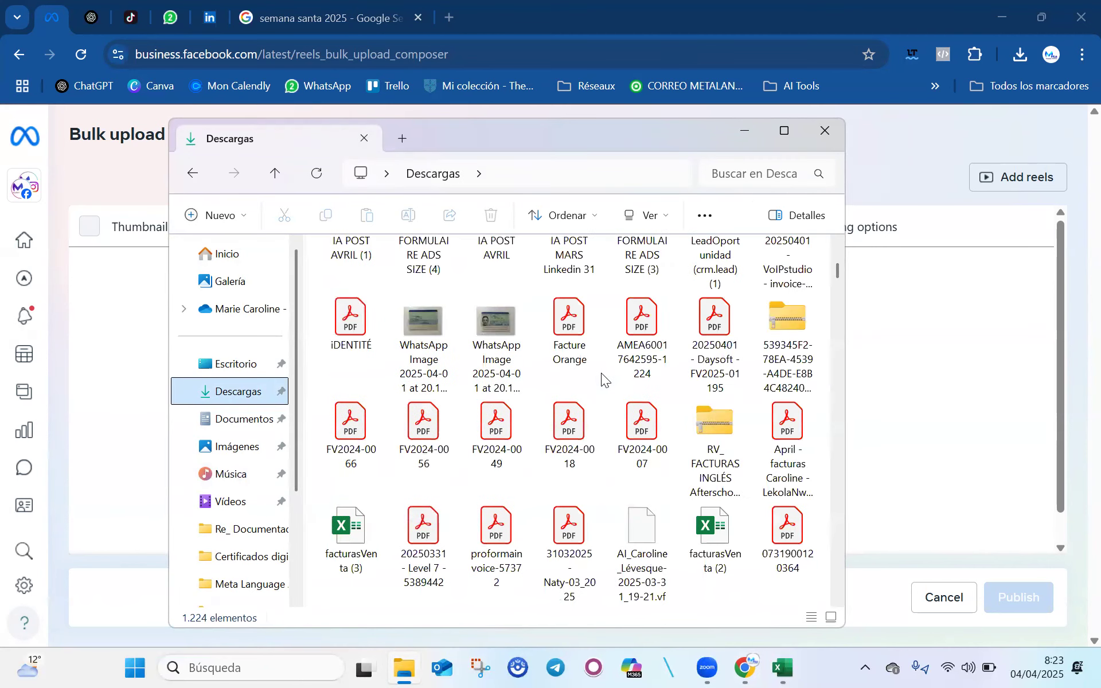
scroll(602, 379, down, 3)
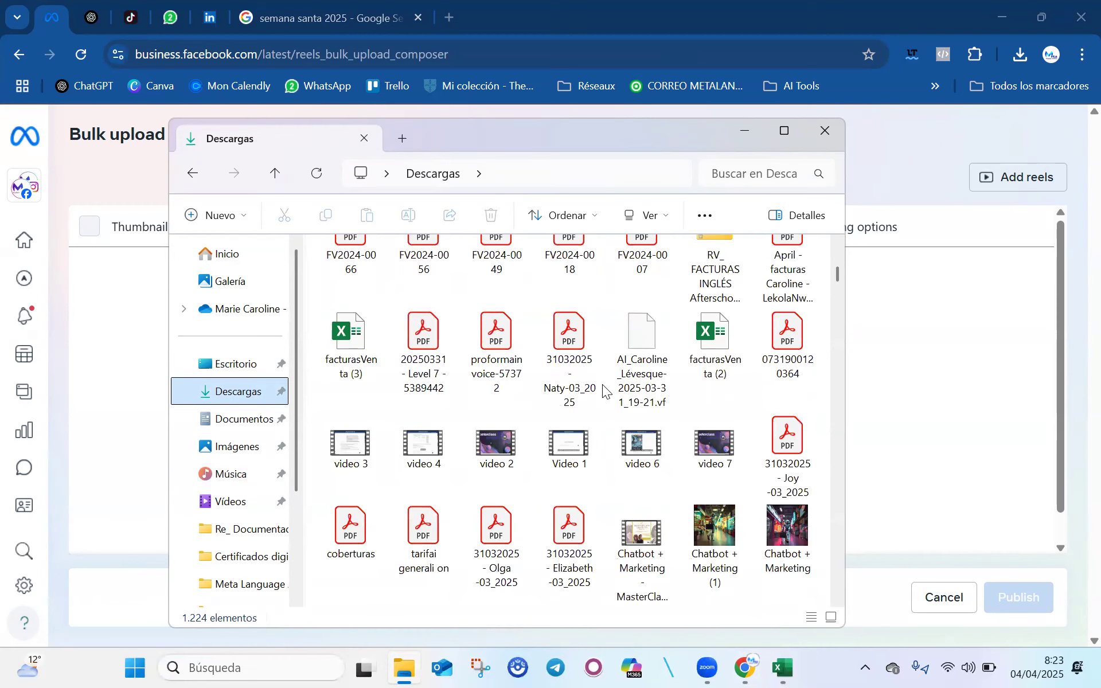
scroll(602, 385, down, 8)
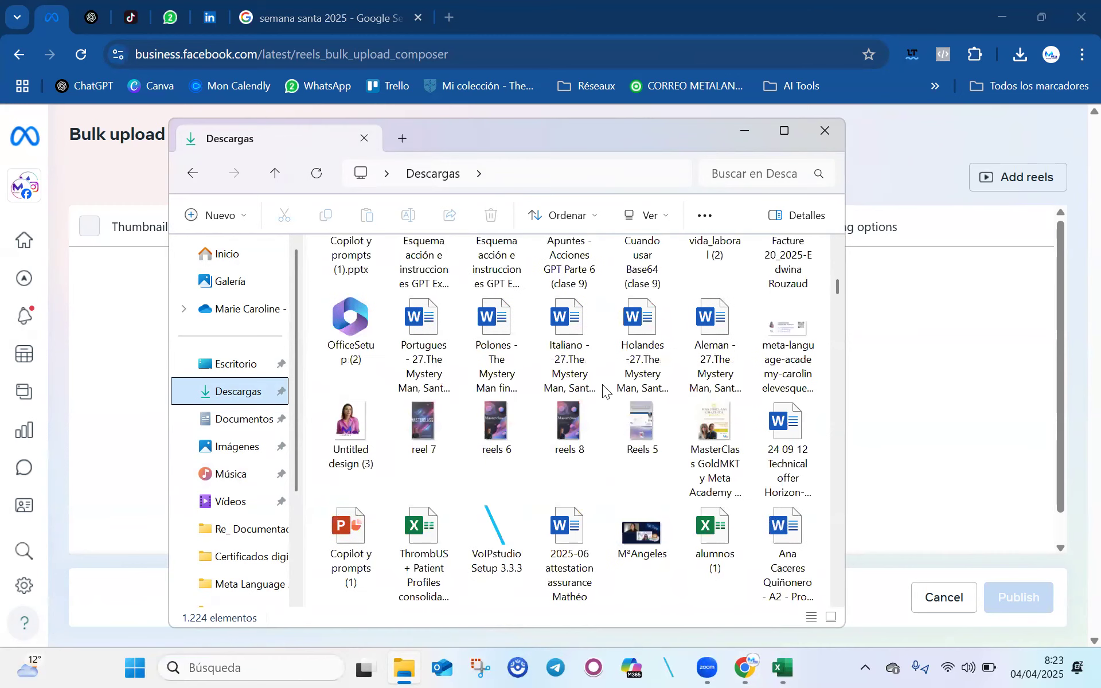
drag(577, 476, 395, 403)
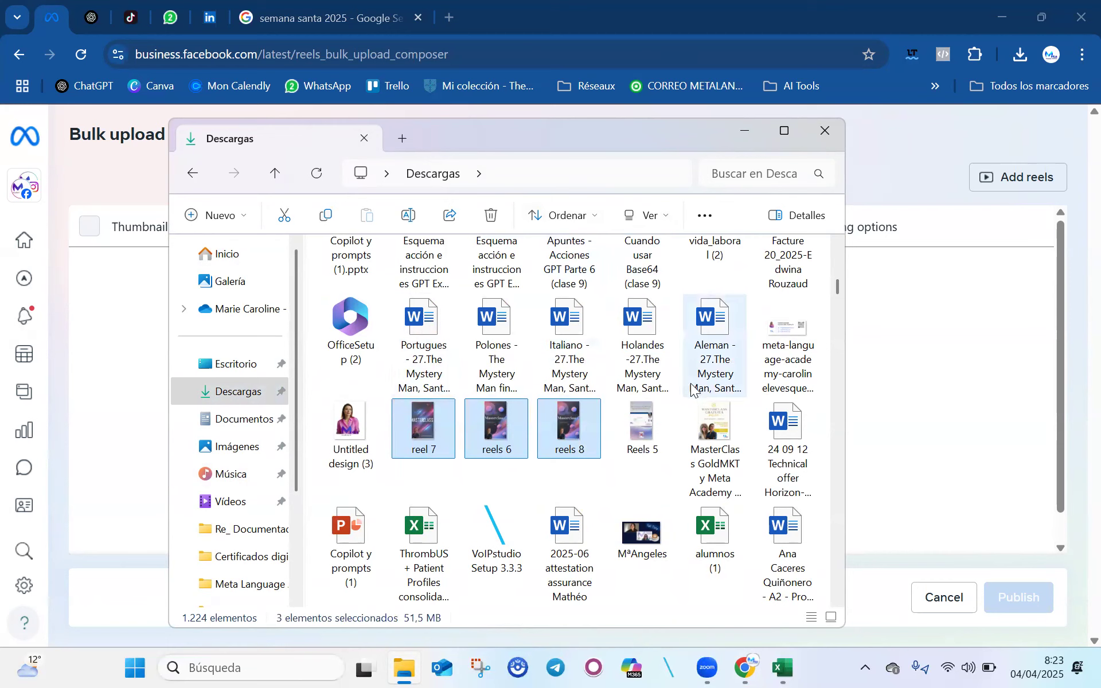
ctrl+click(653, 422)
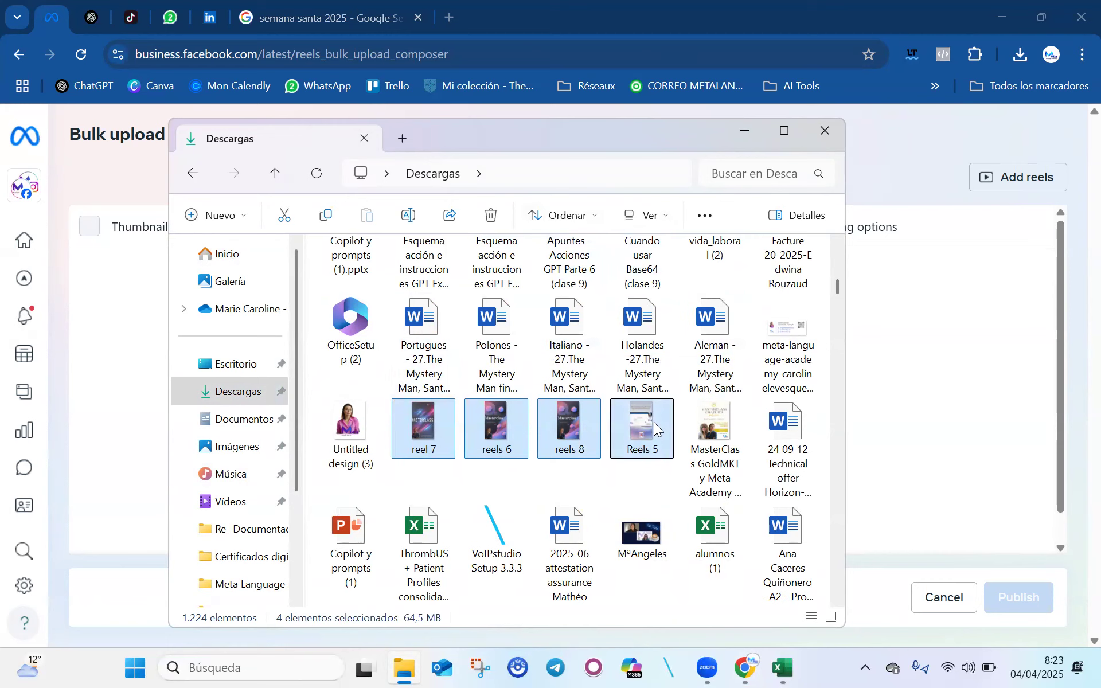
- Add Reels 1, Reels 2, Reels 3 and Reels 4 to the file selection and upload all eight videos to the bulk reel list
scroll(654, 422, down, 3)
ctrl+click(576, 522)
ctrl+click(484, 525)
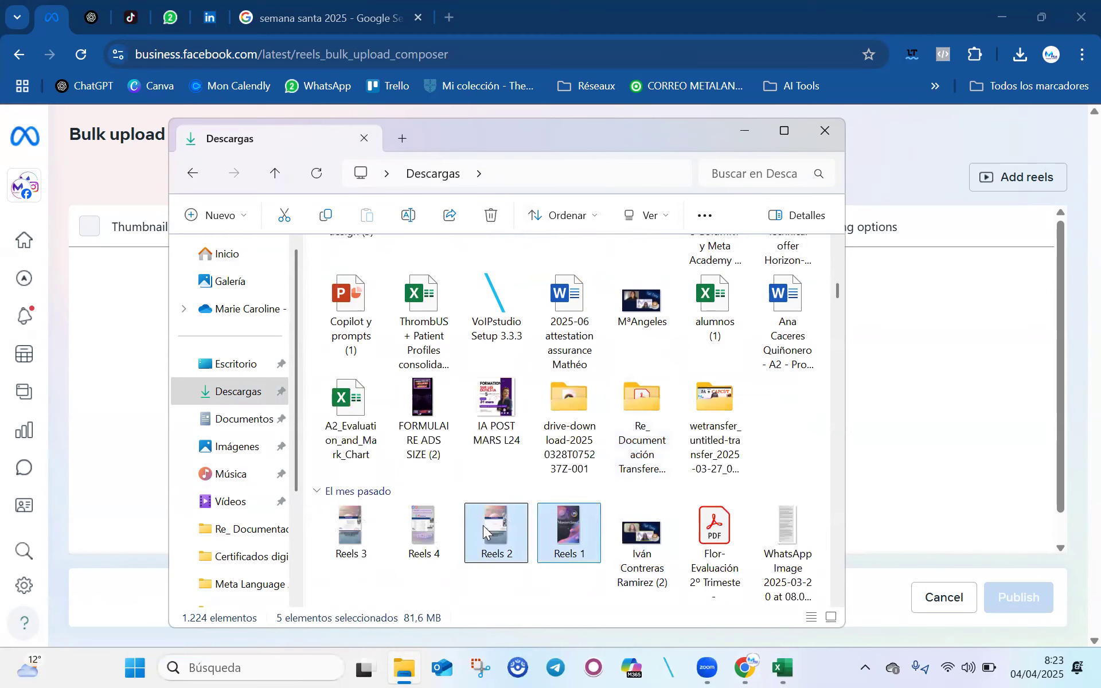
ctrl+click(423, 525)
ctrl+click(358, 526)
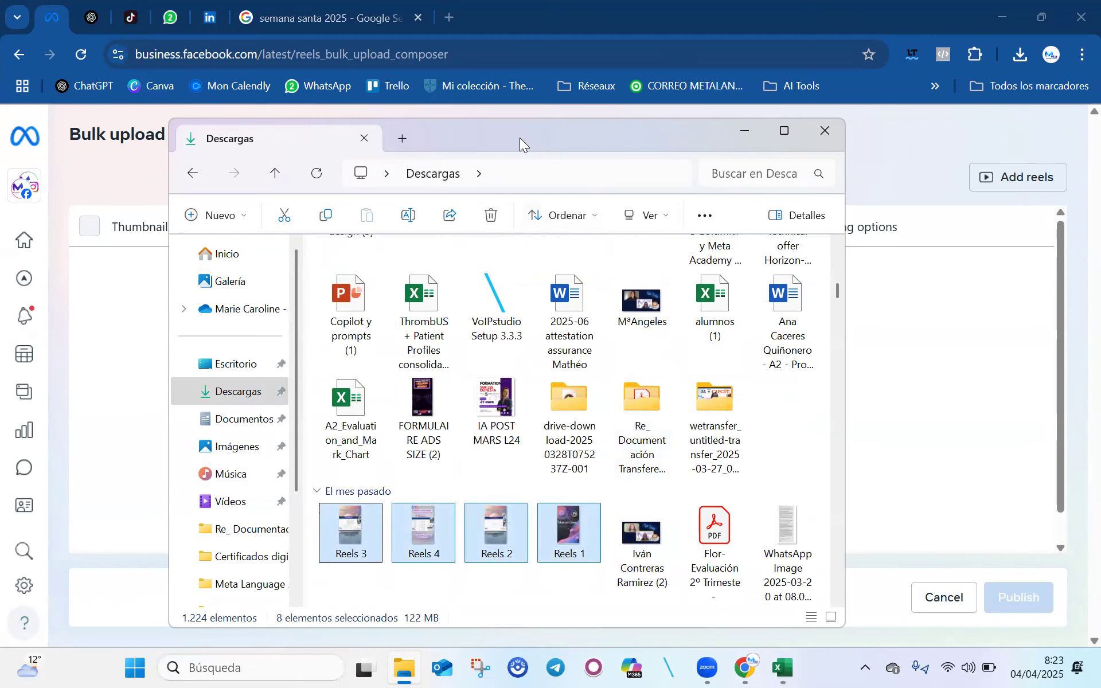
drag(519, 138, 830, 118)
drag(734, 516, 354, 434)
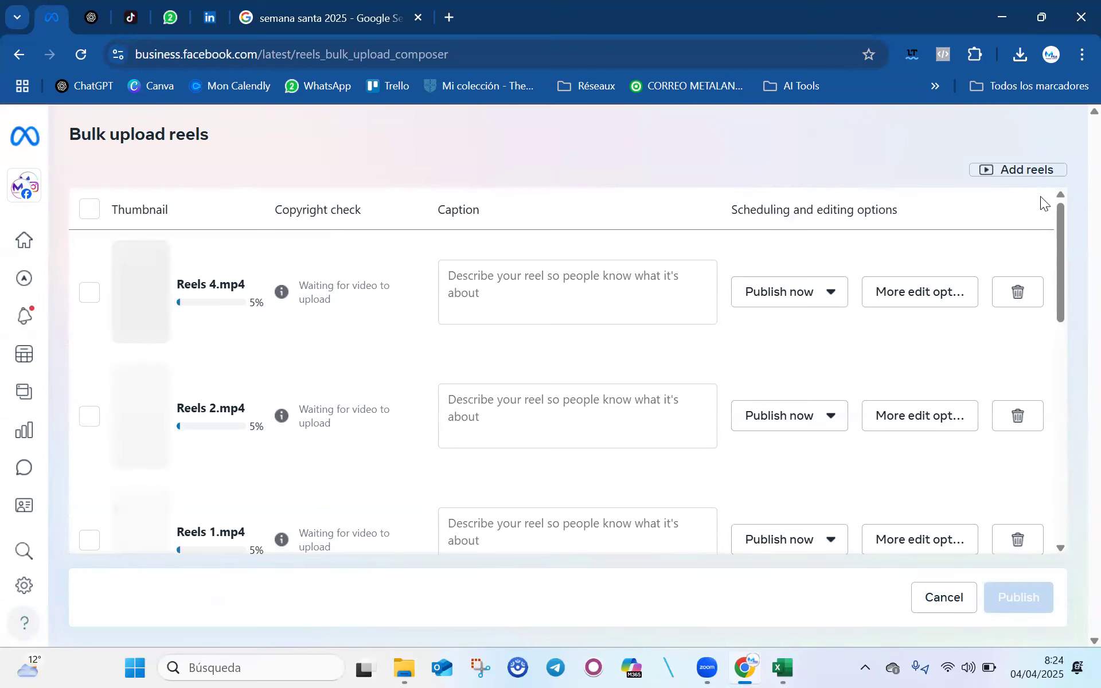
- Copy the Reel 1 Facebook title, description, hashtags and CTA from the Excel workbook into the caption of Reels 1.mp4
scroll(675, 292, down, 3)
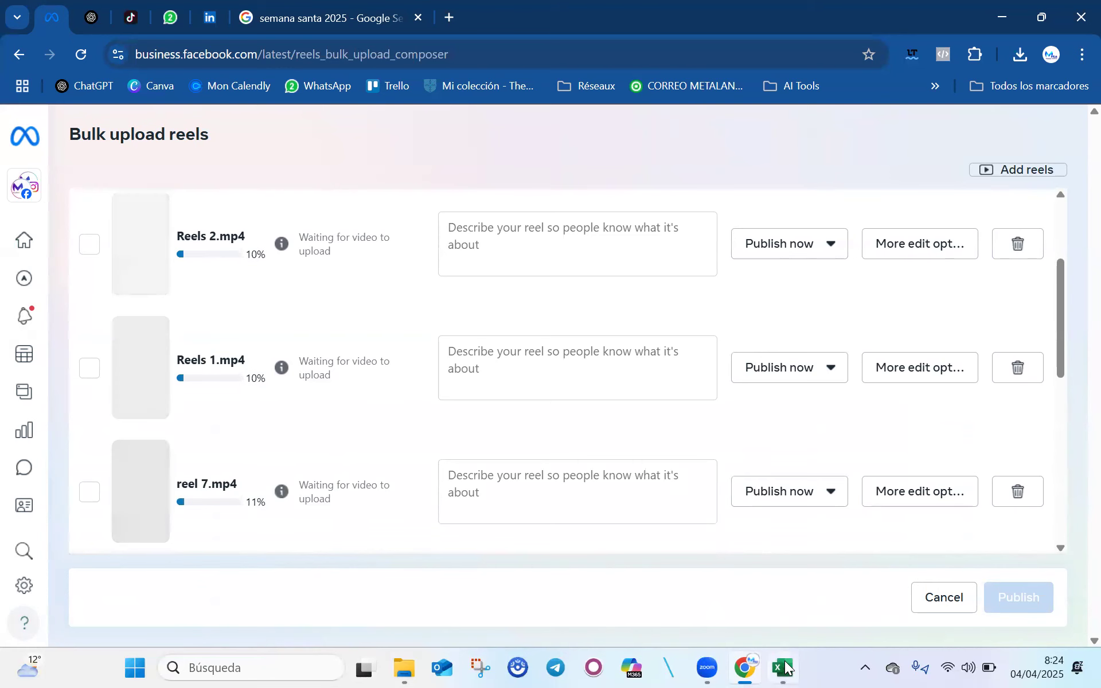
click(785, 667)
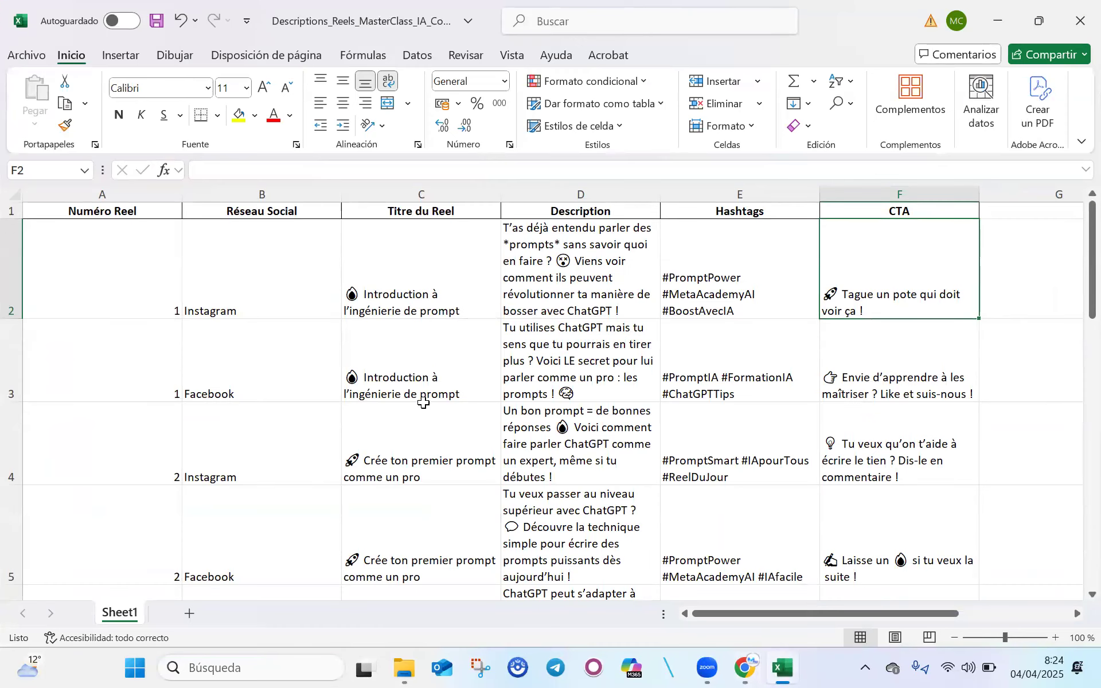
drag(426, 381, 849, 375)
key(ctrl+c)
key(alt+Tab)
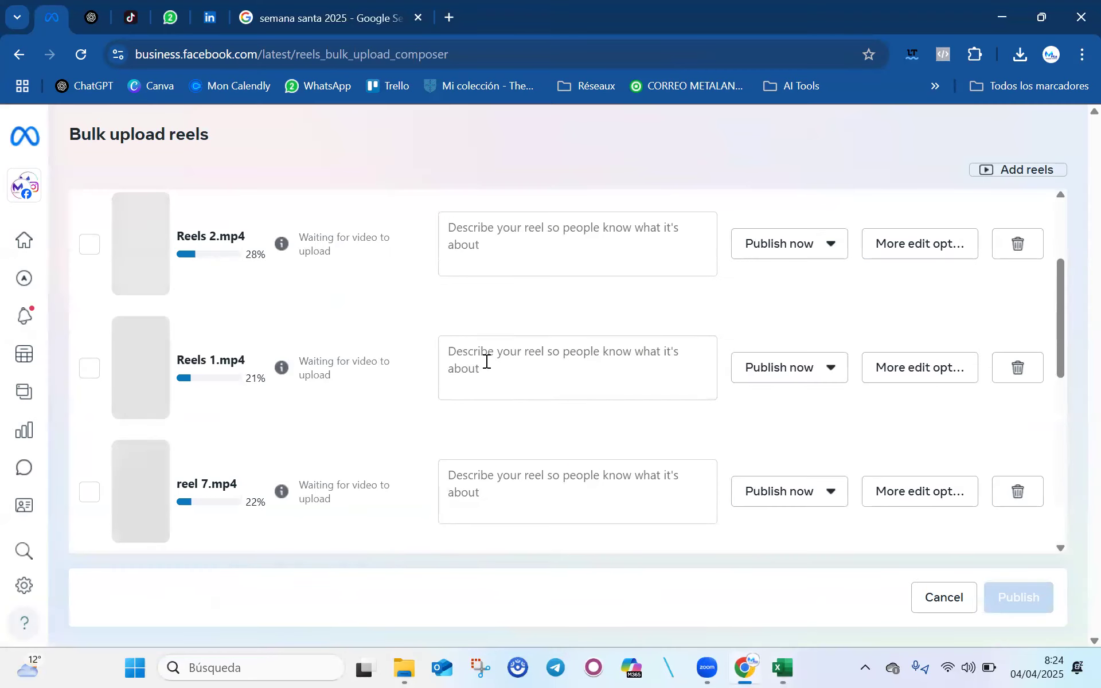
click(486, 361)
key(ctrl+v)
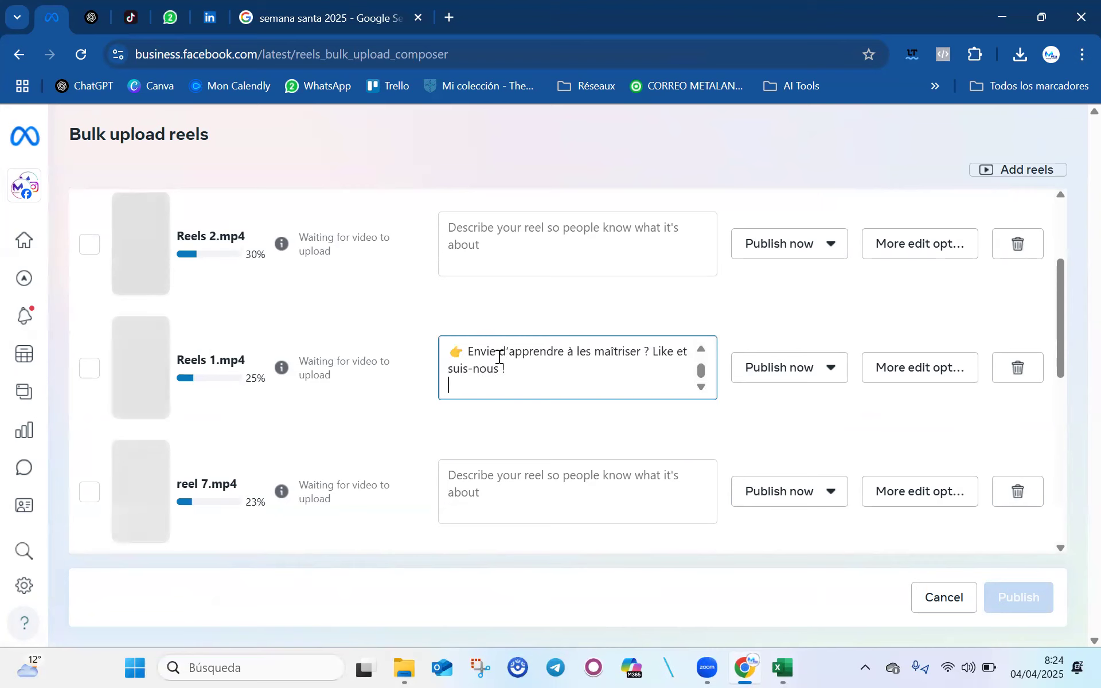
- Try to schedule Reels 1.mp4 for May 4, 2025 at 08:00 AM
click(820, 374)
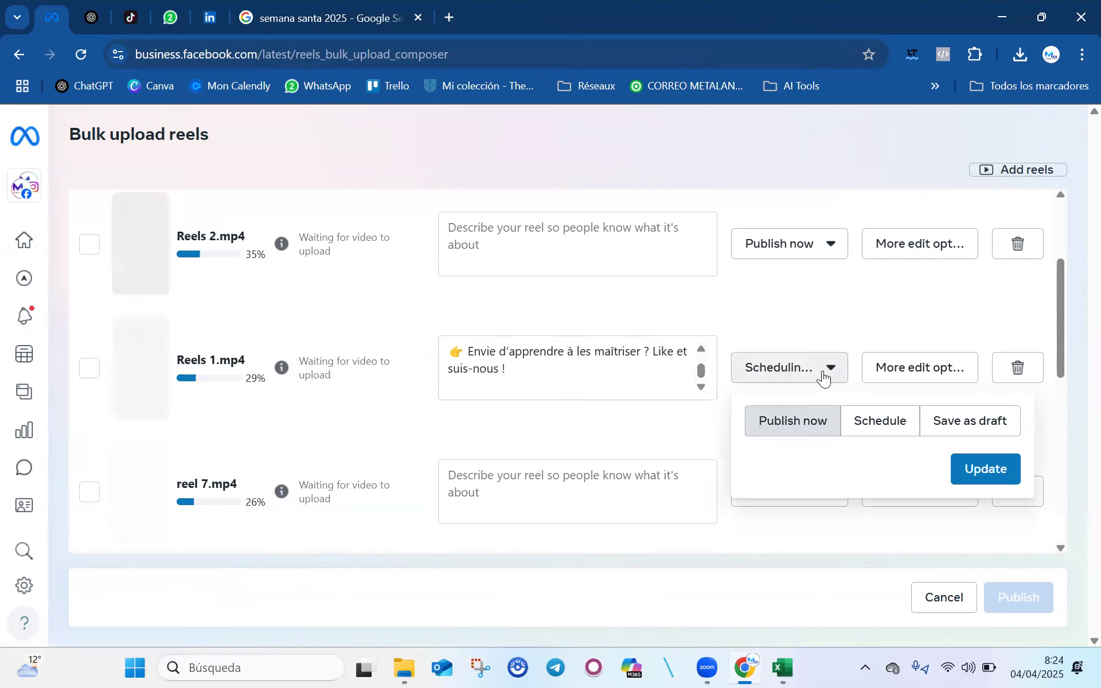
click(853, 436)
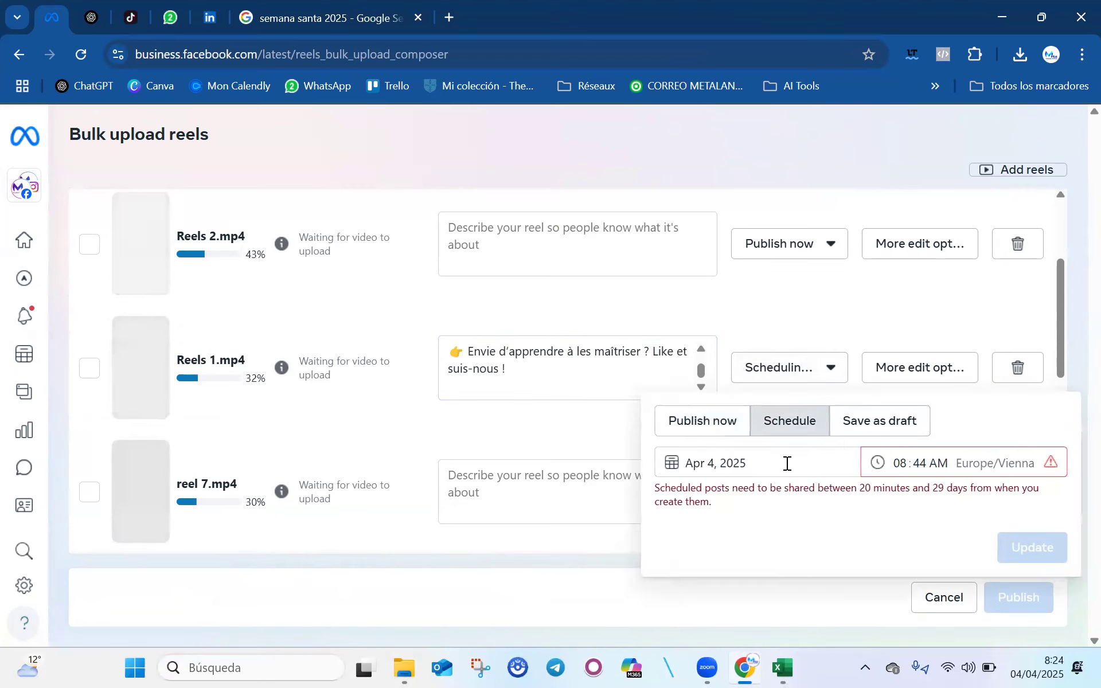
click(786, 462)
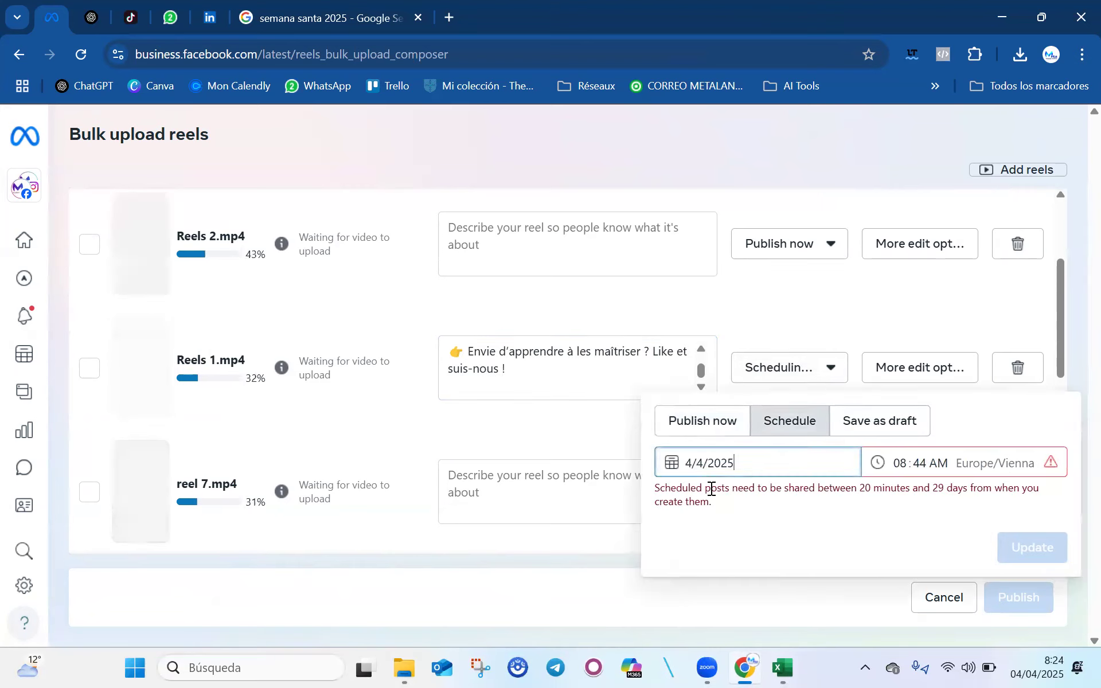
click(698, 463)
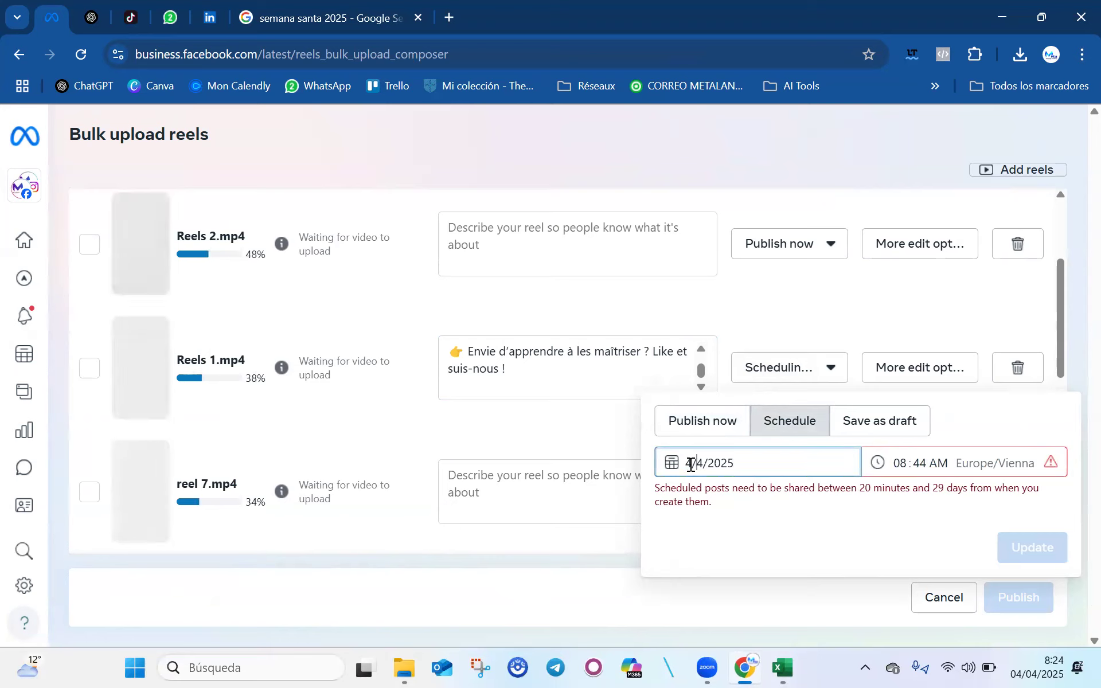
key(BackSpace)
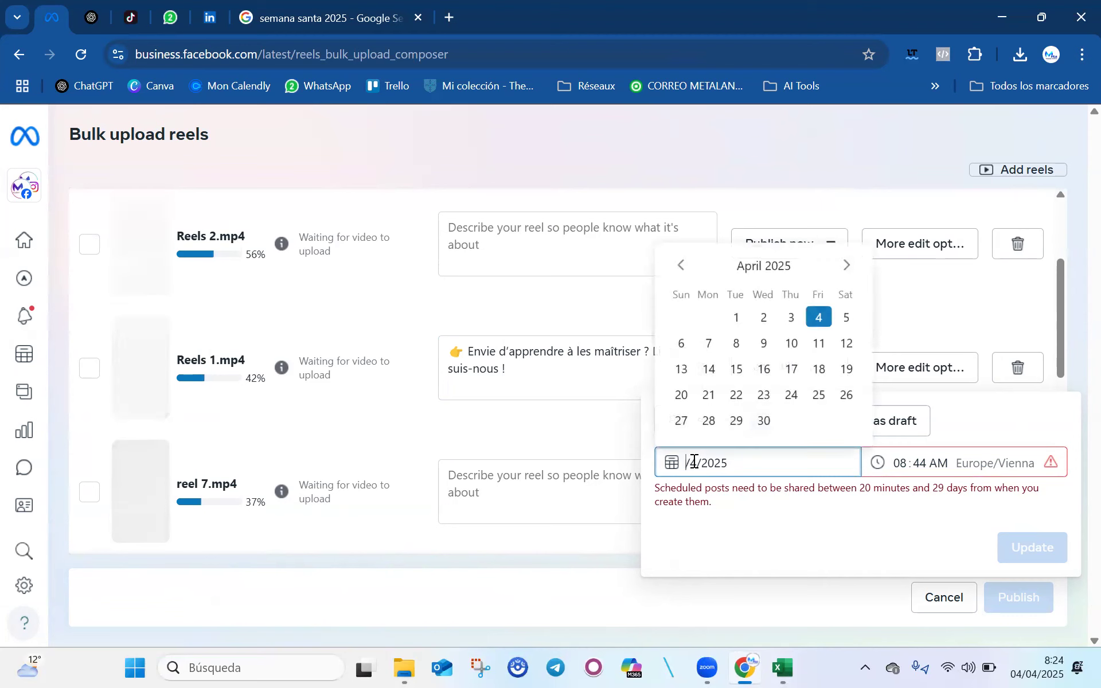
text(5)
click(899, 462)
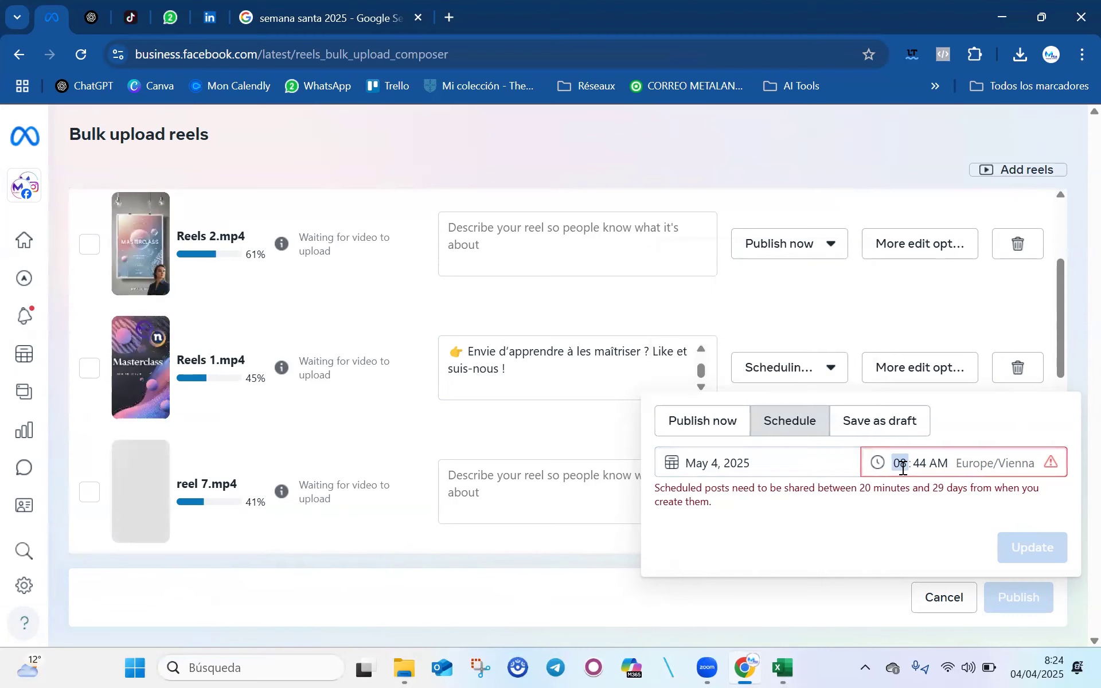
click(916, 465)
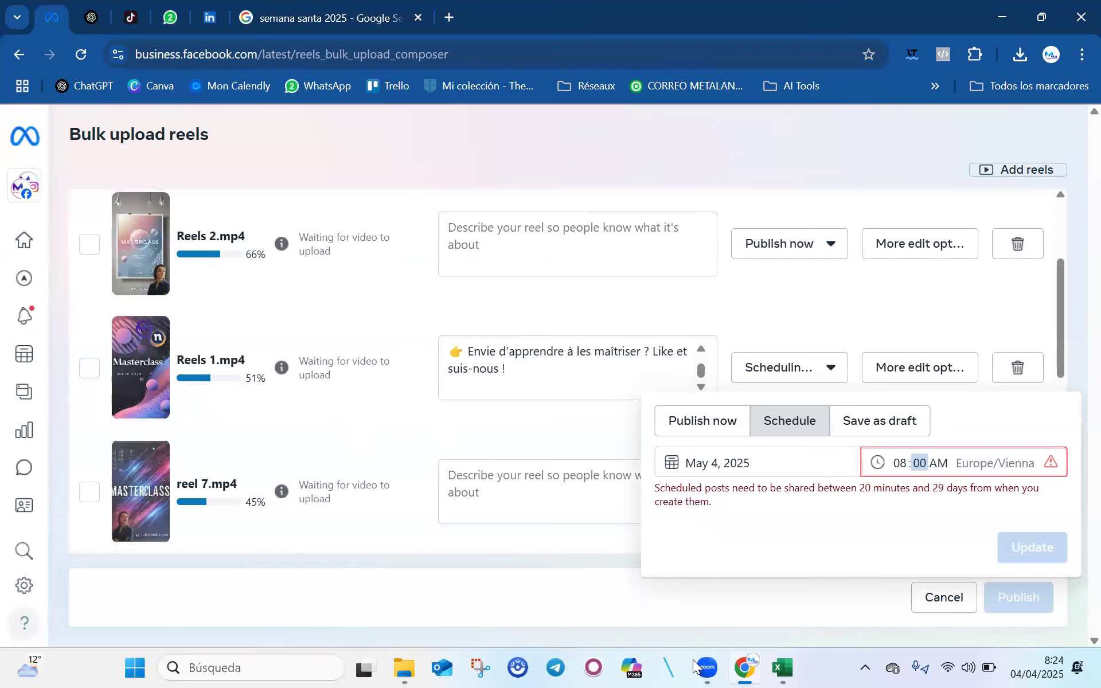
- Copy the Reel 2 Instagram title, description, hashtags and CTA from the Excel workbook into the caption of Reels 2.mp4
click(782, 667)
drag(441, 453, 882, 461)
key(ctrl+c)
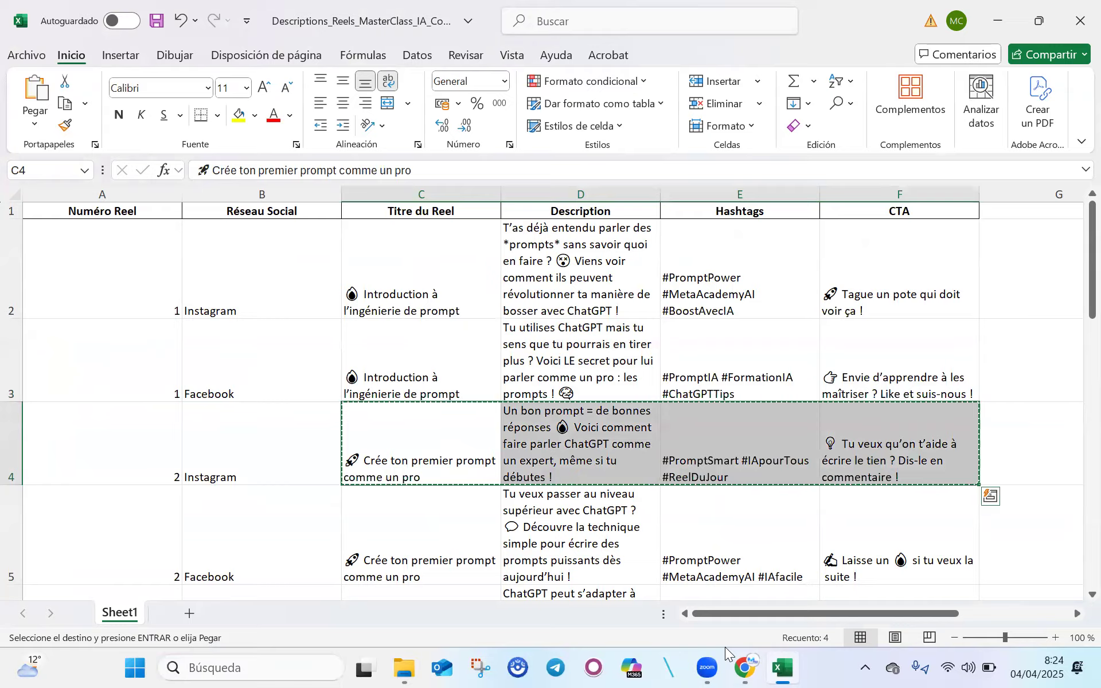
click(745, 668)
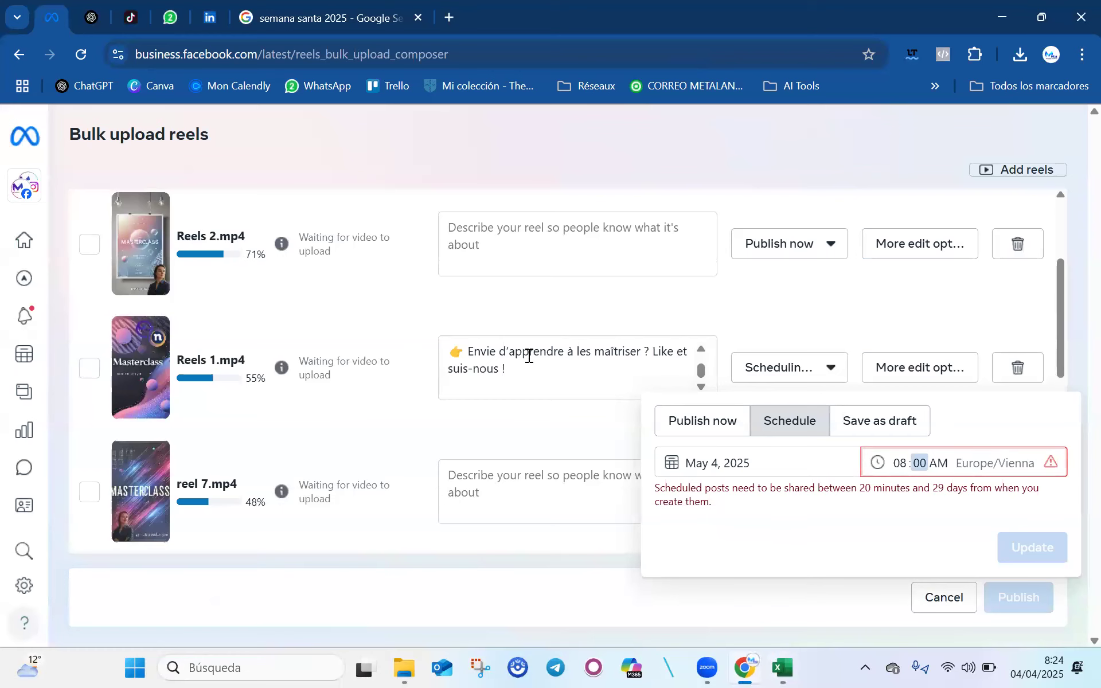
click(516, 228)
key(ctrl+v)
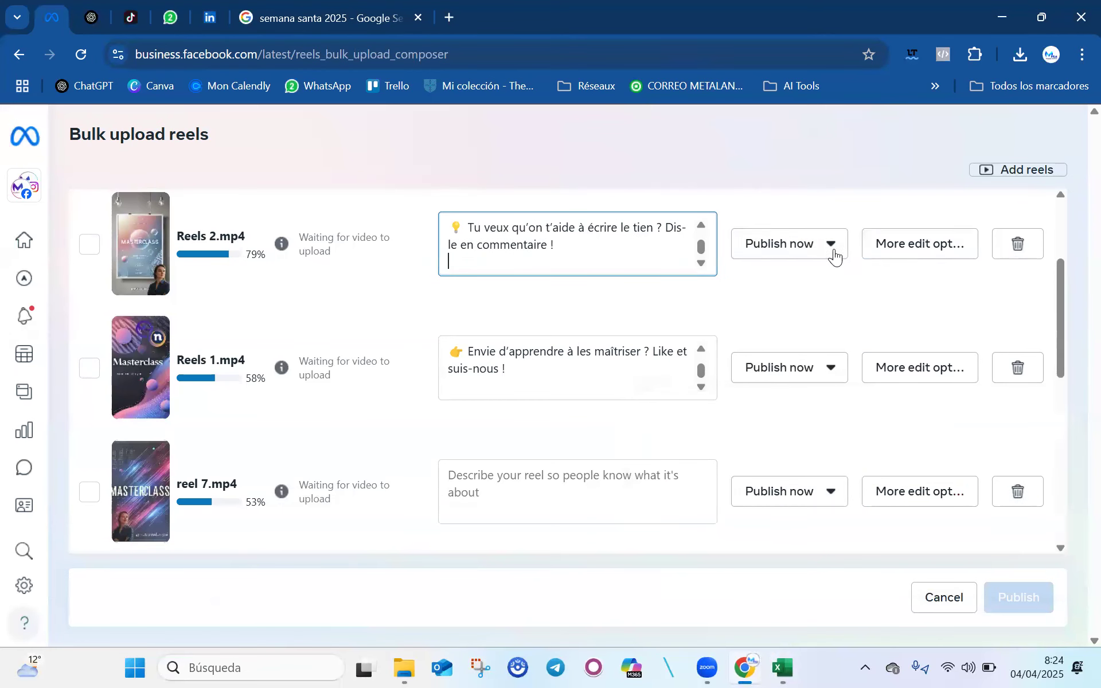
- Schedule Reels 2.mp4 for Apr 6, 2025 at 08:00 AM
click(835, 255)
click(868, 297)
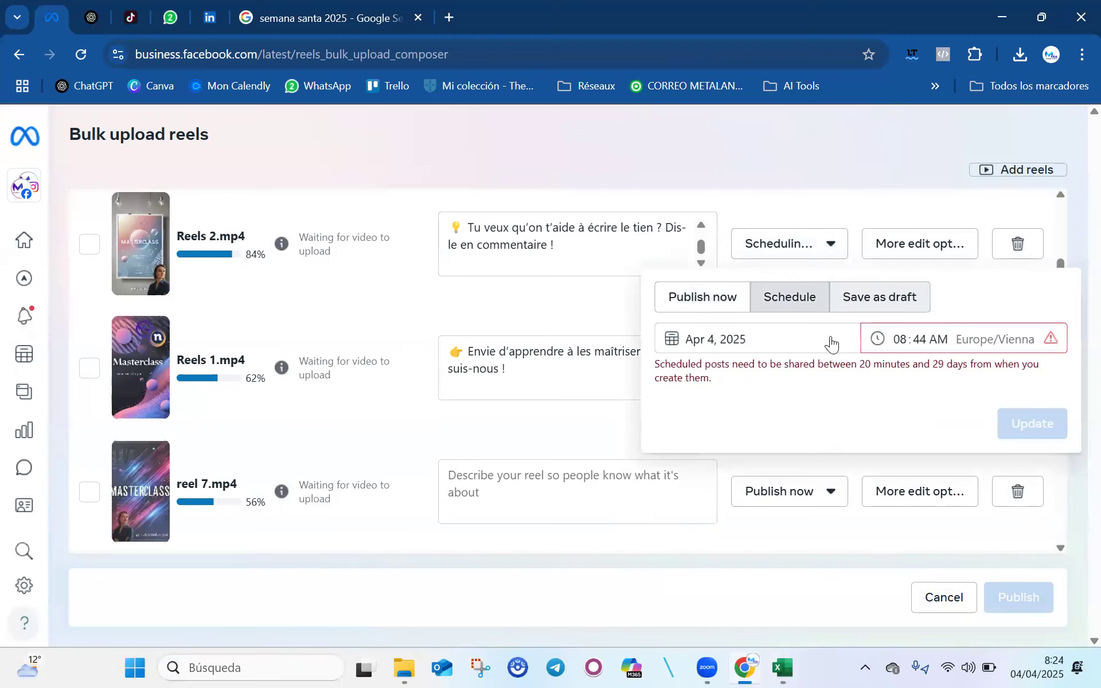
click(721, 338)
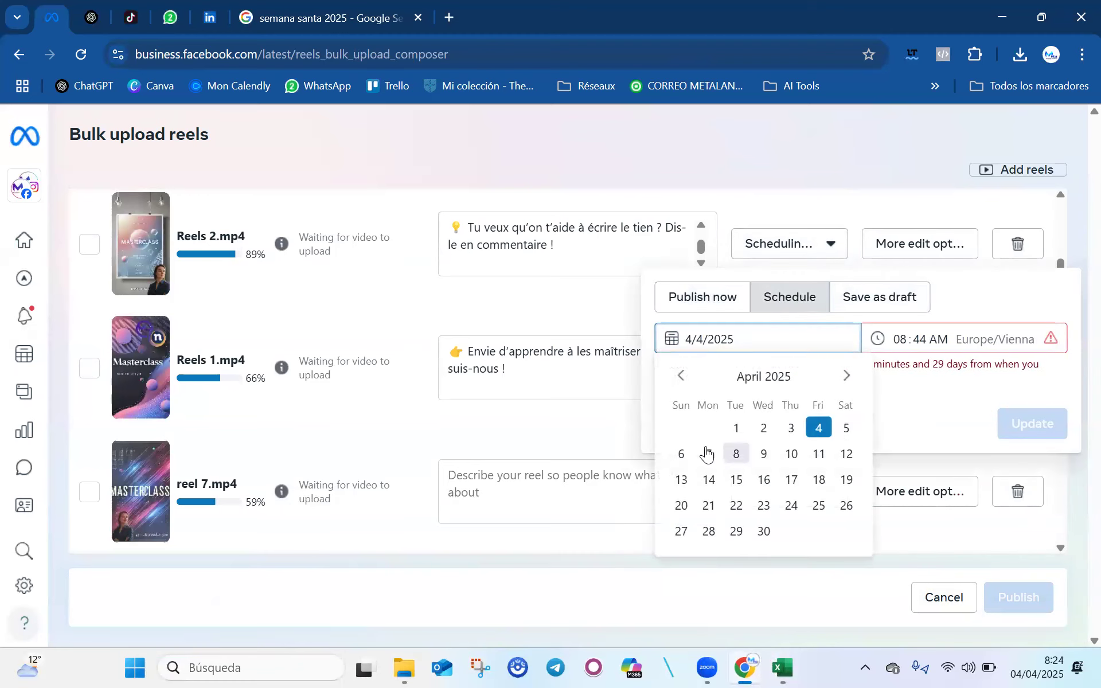
click(681, 453)
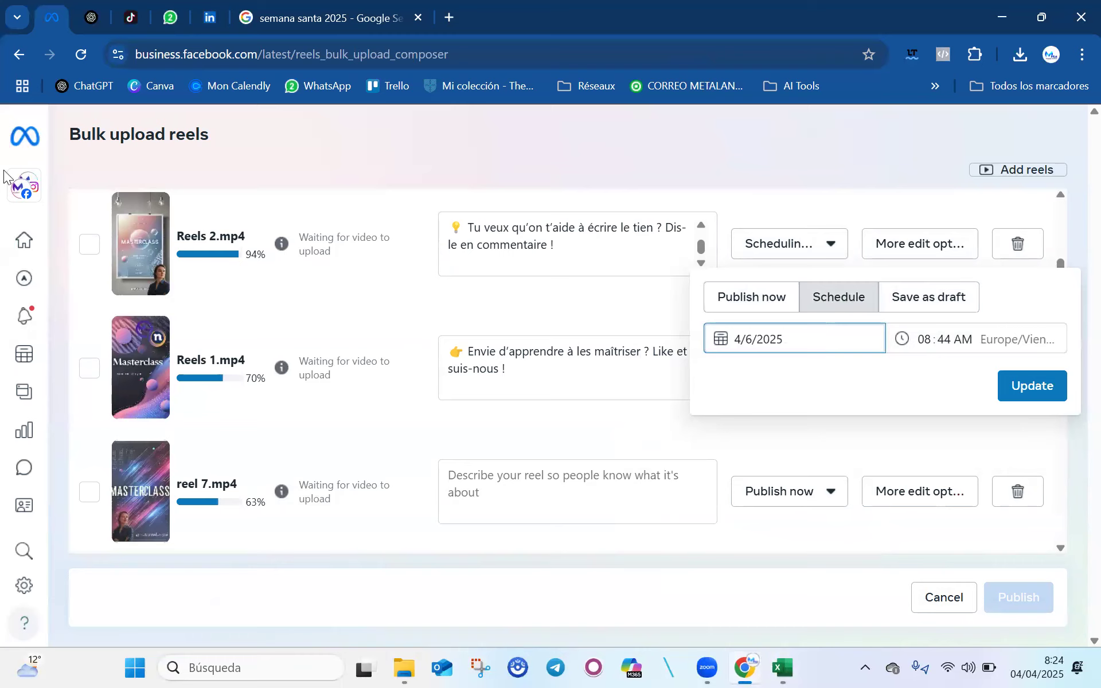
click(948, 339)
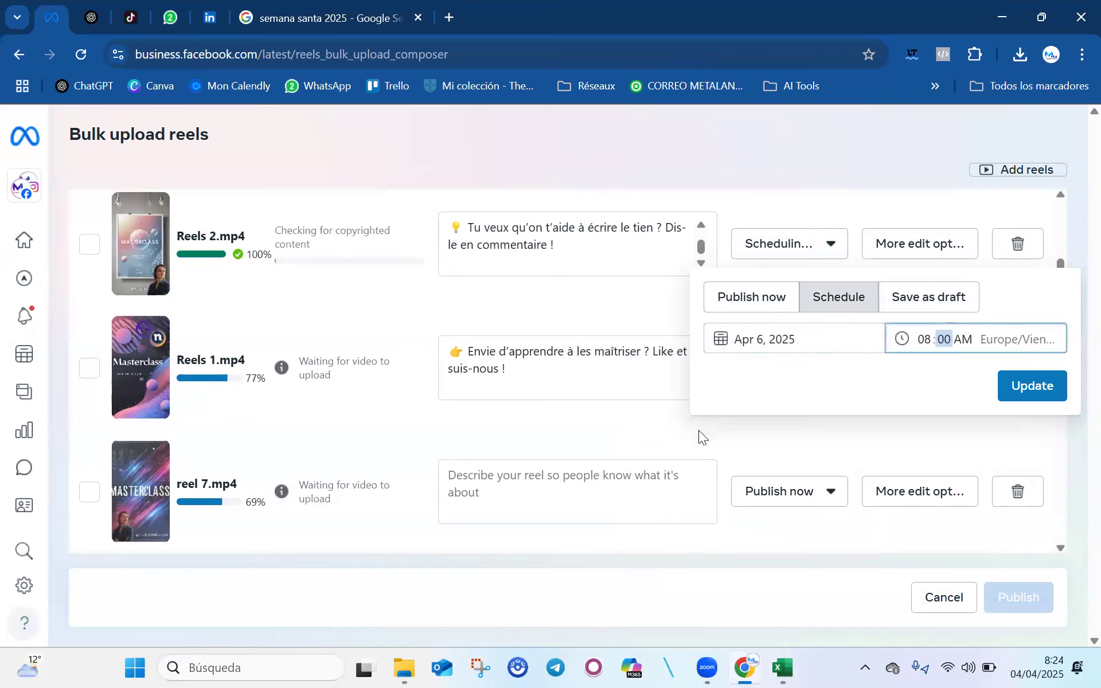
click(1035, 400)
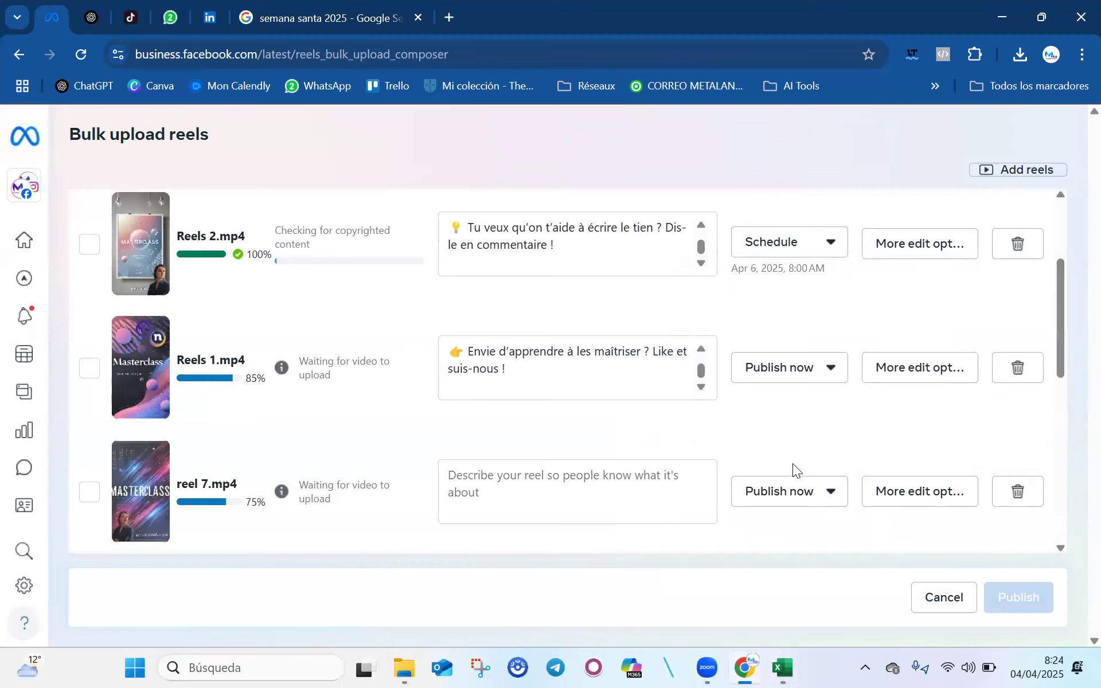
- Schedule Reels 1.mp4 for Apr 5, 2025 at 08:00 AM
click(824, 369)
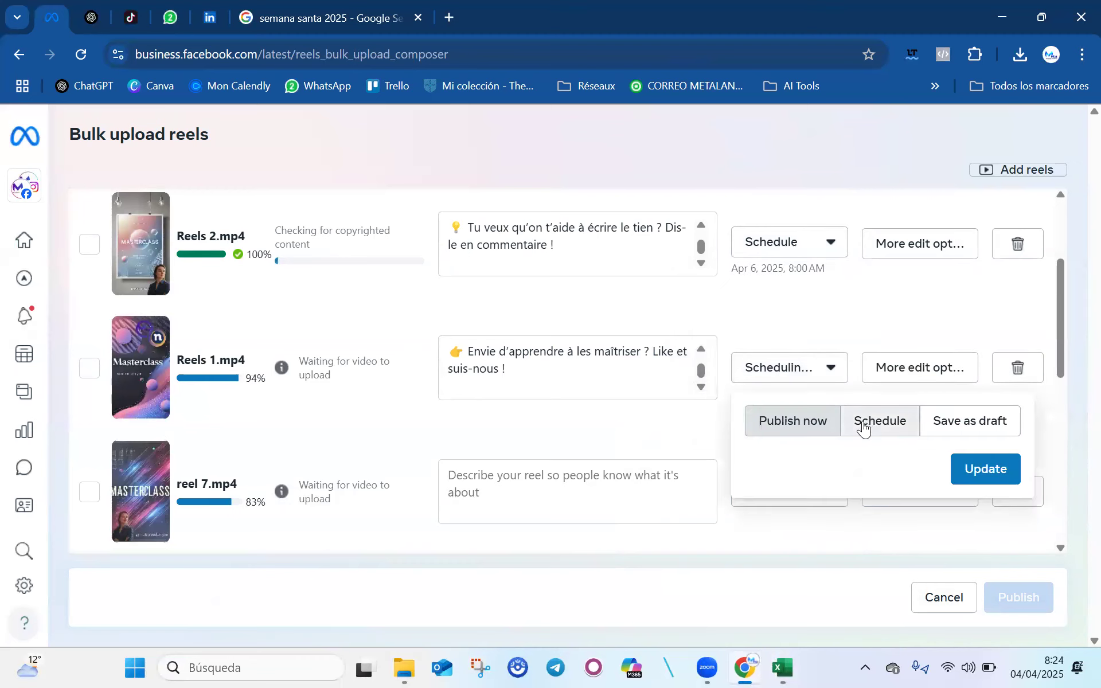
click(863, 427)
click(777, 462)
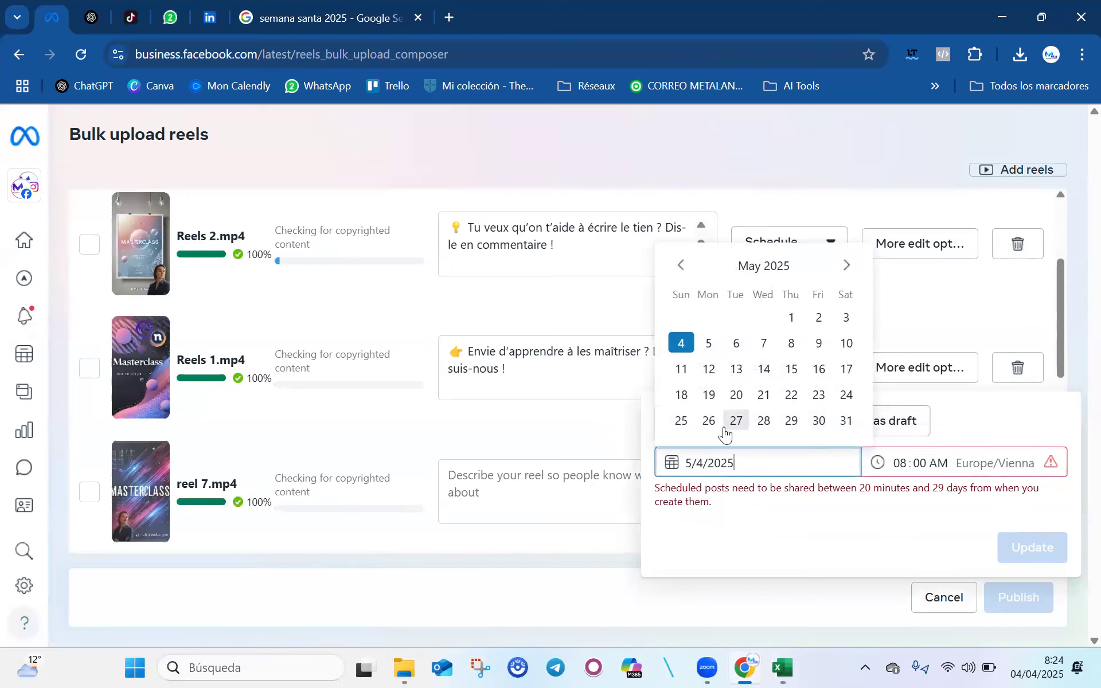
click(710, 344)
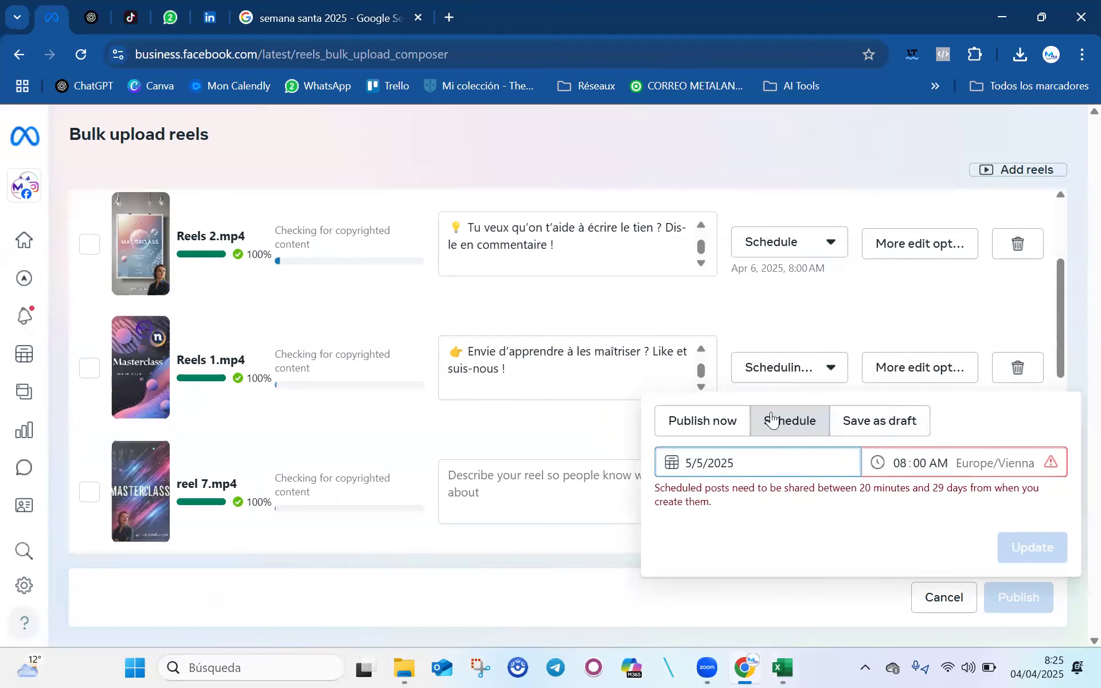
click(781, 431)
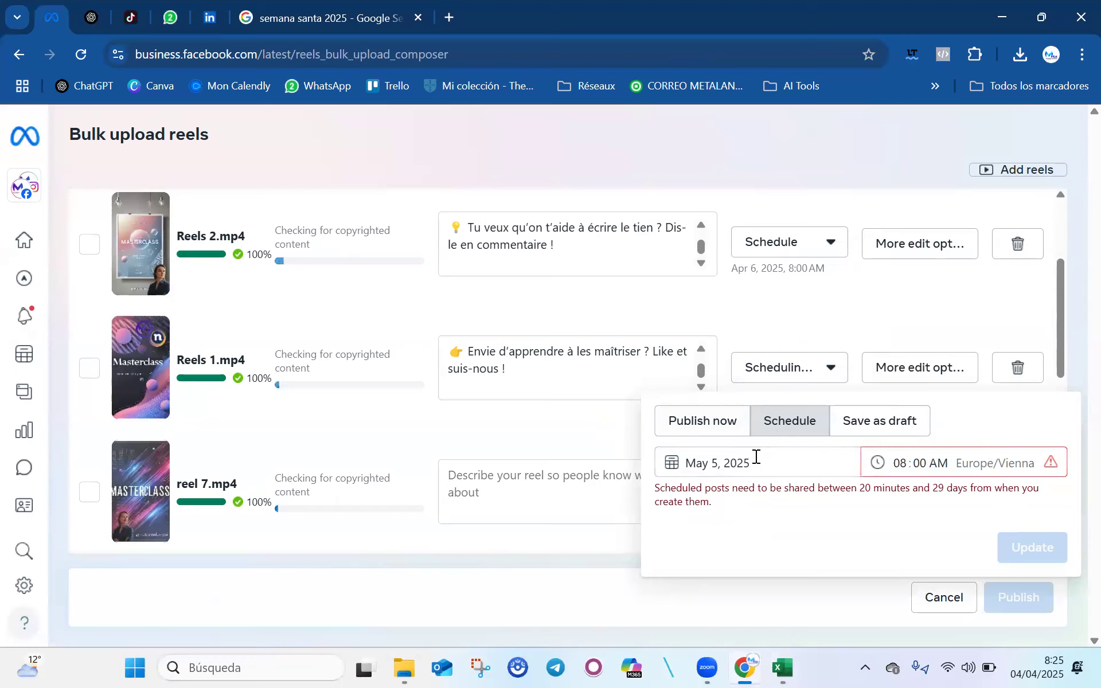
click(756, 457)
click(682, 265)
click(817, 319)
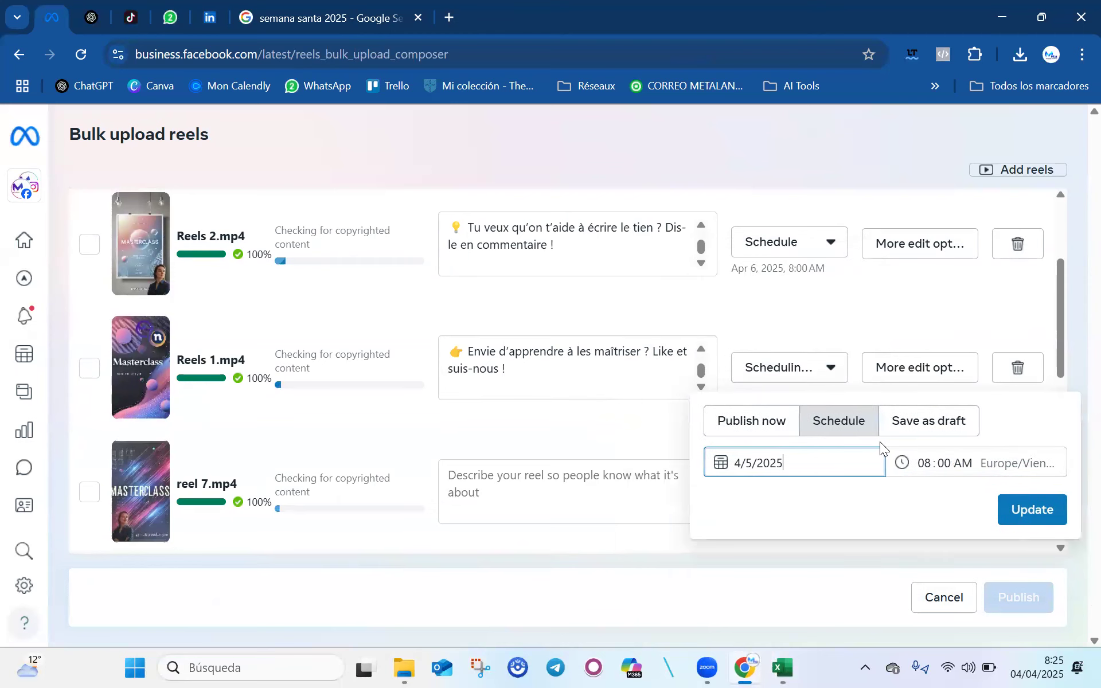
click(1032, 510)
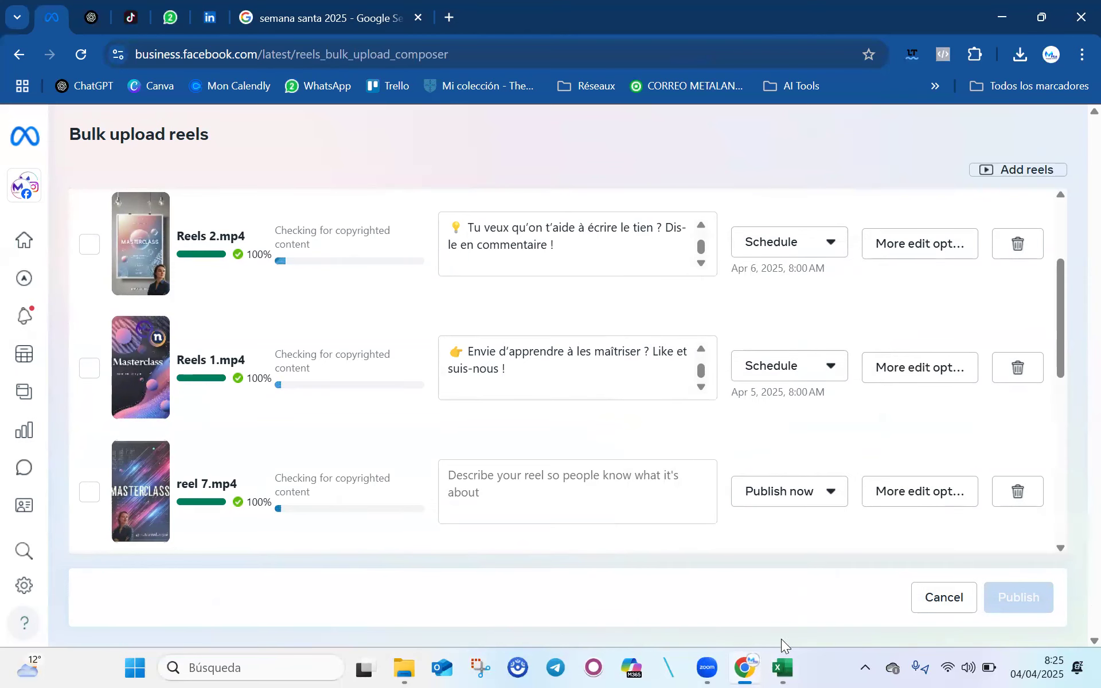
- Switch to the Excel workbook and copy the Reel 2 Facebook title, description, hashtags and CTA
key(alt+Tab)
scroll(300, 479, down, 2)
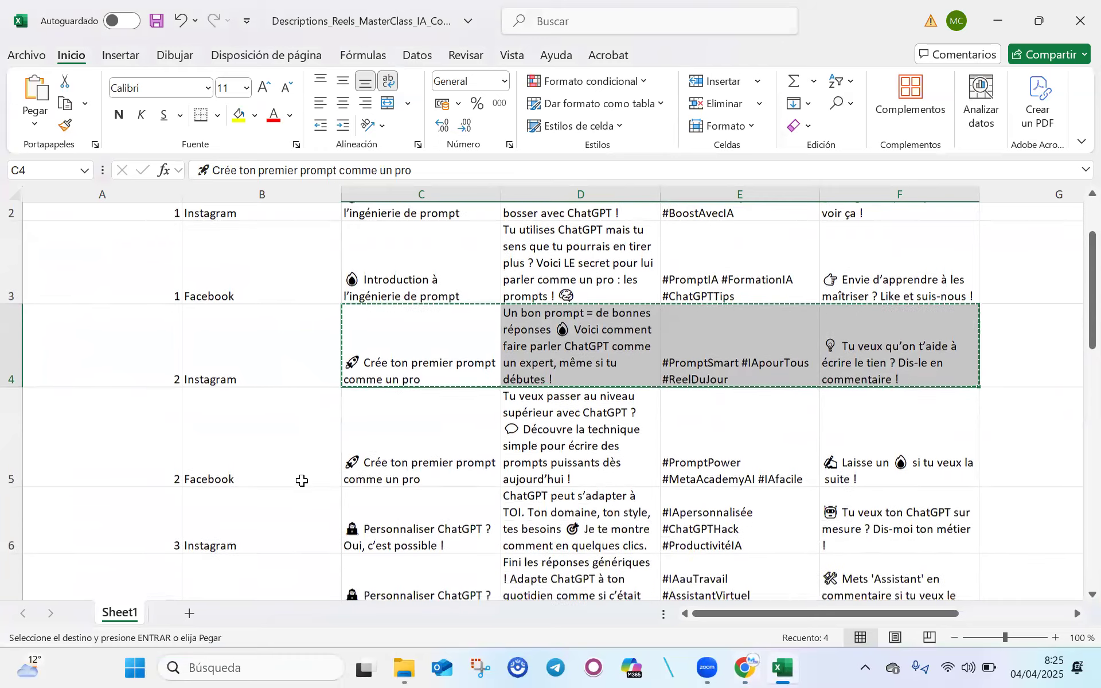
scroll(309, 401, up, 1)
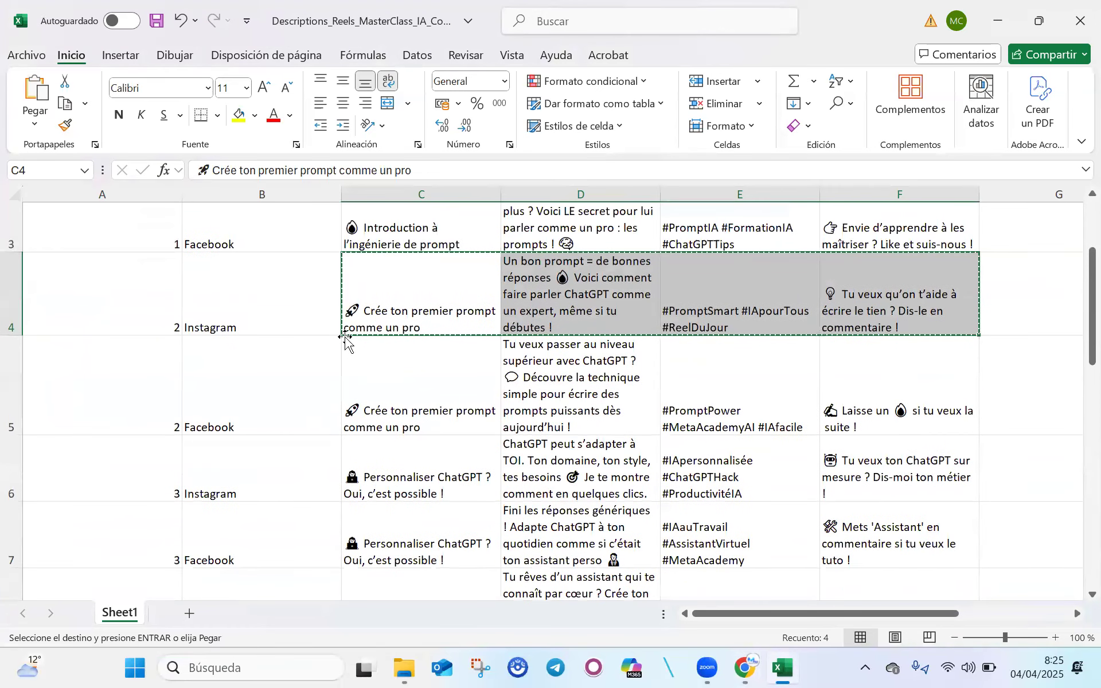
drag(422, 411, 723, 409)
click(724, 409)
drag(422, 411, 958, 411)
key(ctrl+c)
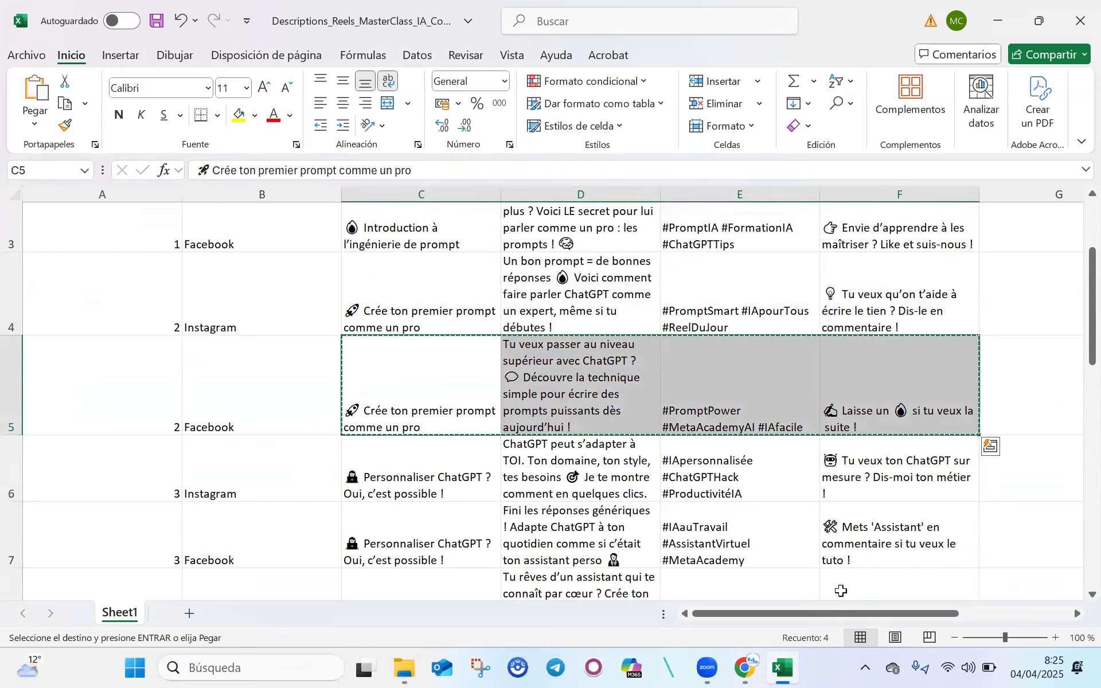
- Replace the caption of Reels 2.mp4 in the bulk reel list with the copied Reel 2 Facebook text
click(742, 668)
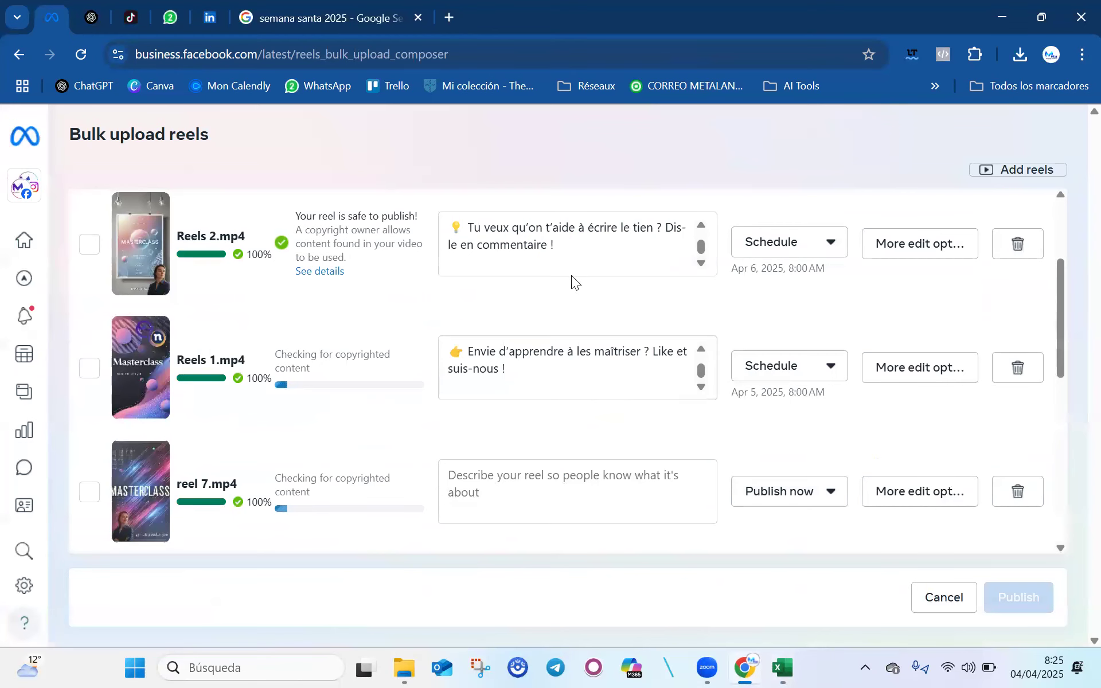
click(444, 213)
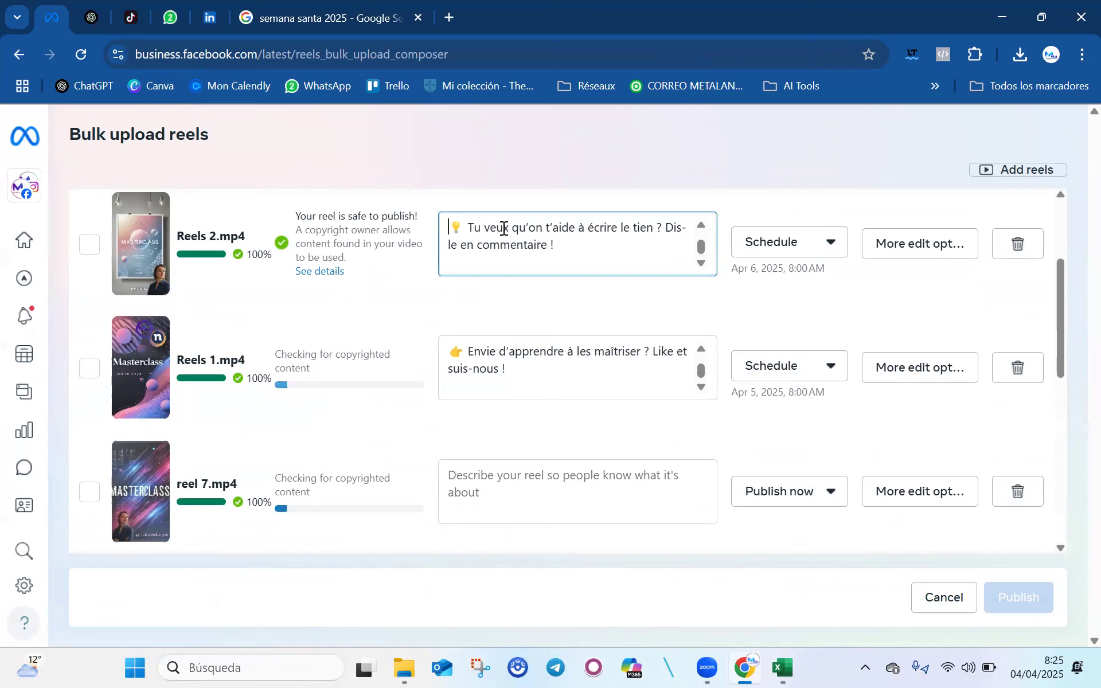
key(ctrl+a)
scroll(584, 254, down, 3)
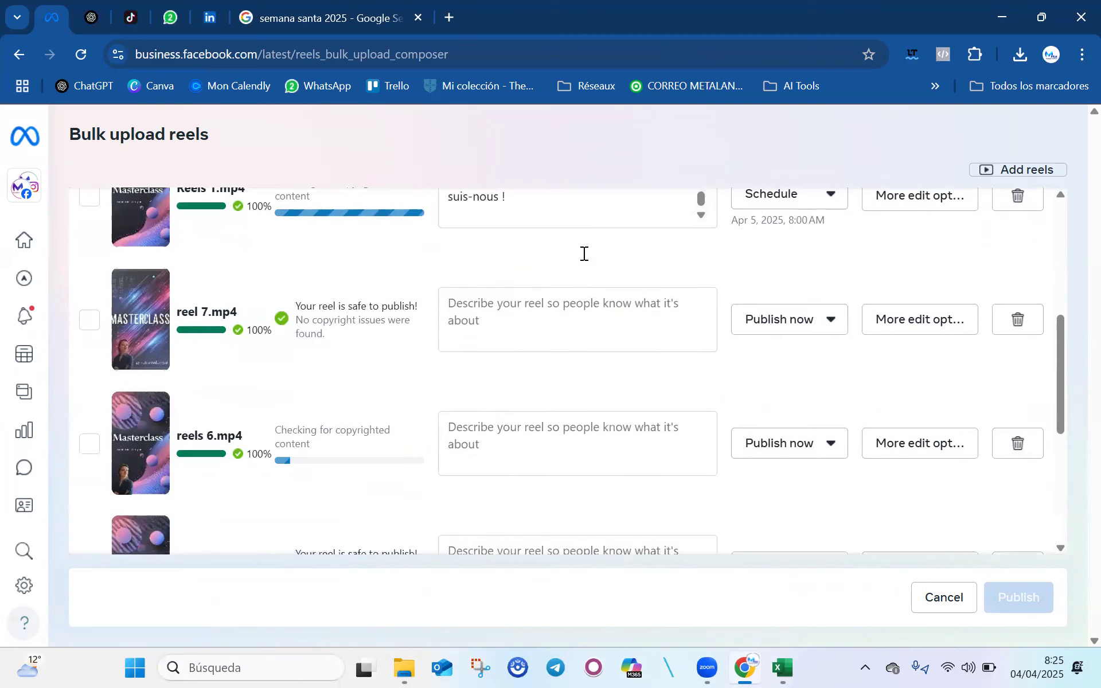
scroll(584, 254, up, 2)
key(ctrl+v)
scroll(601, 283, up, 2)
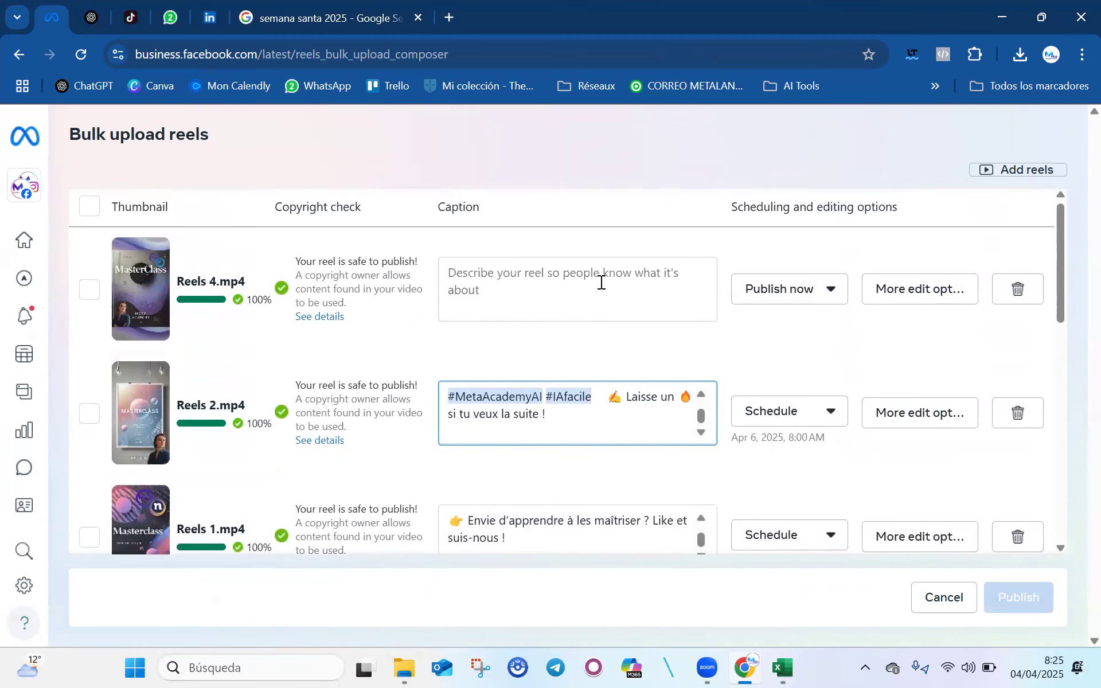
drag(703, 422, 764, 472)
scroll(764, 471, down, 2)
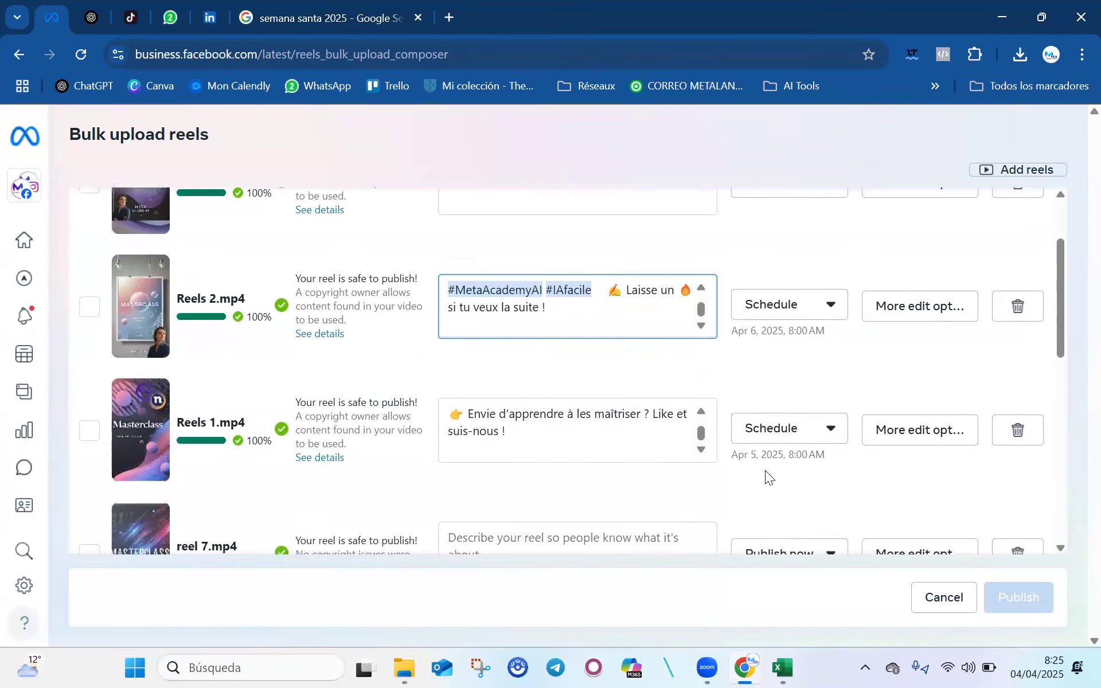
- Copy the Reel 3 Facebook title, description, hashtags and CTA from the Excel workbook into the caption of Reels 3.mp4
scroll(765, 470, down, 4)
key(alt+Tab)
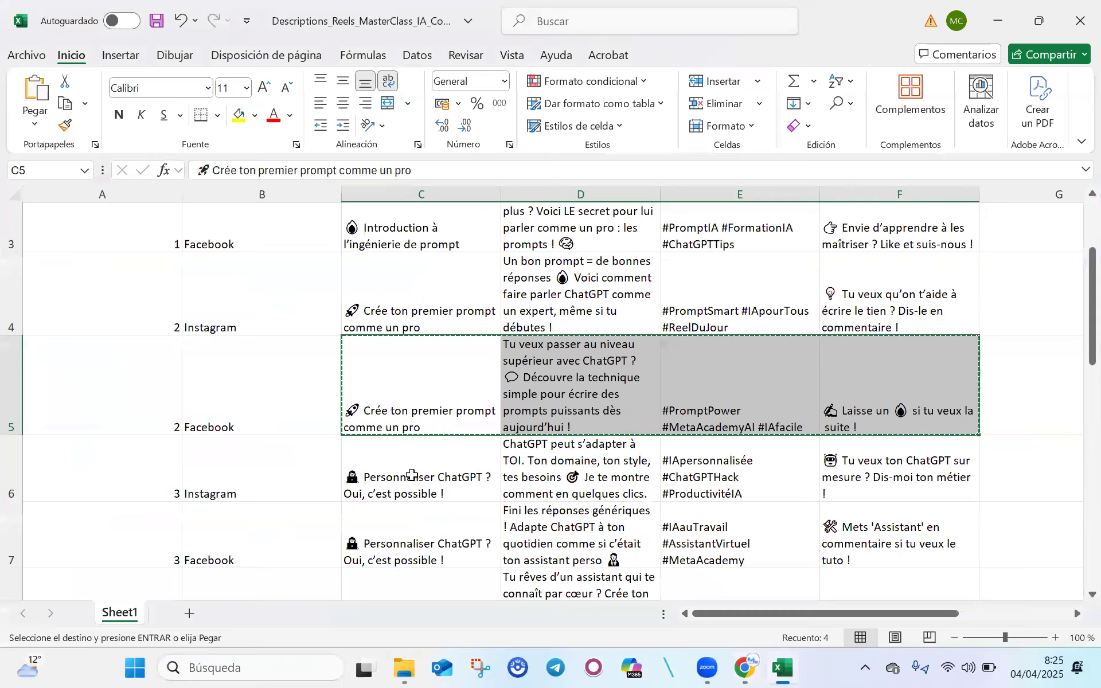
scroll(385, 499, down, 1)
drag(386, 499, 895, 494)
key(ctrl+c)
key(alt+Tab)
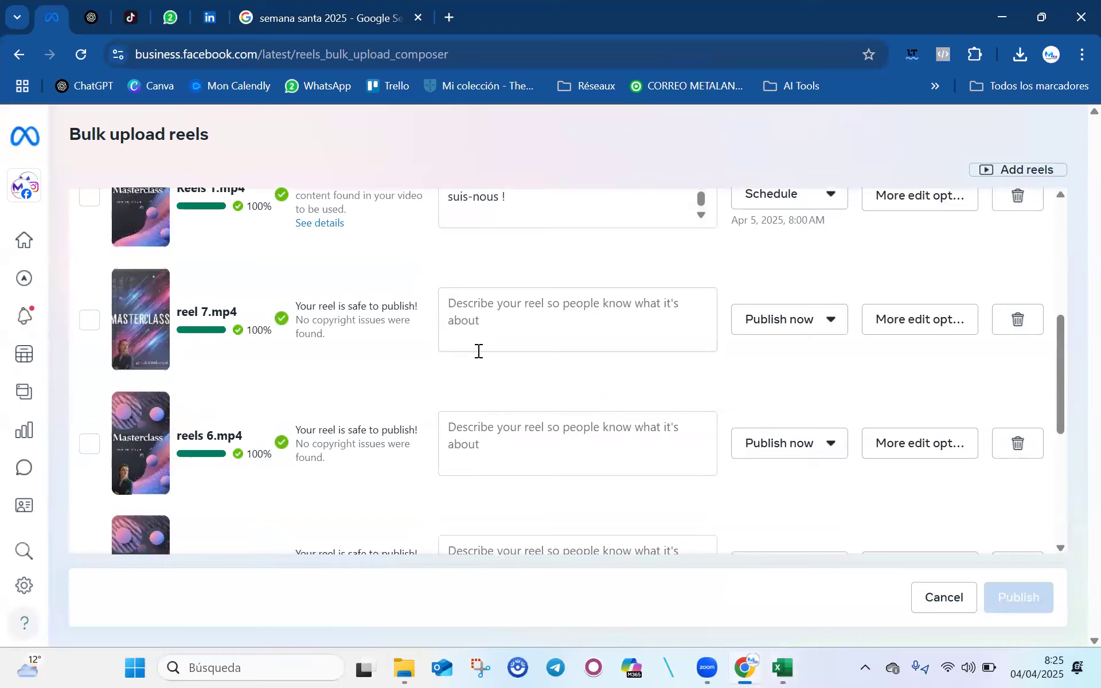
scroll(478, 351, up, 6)
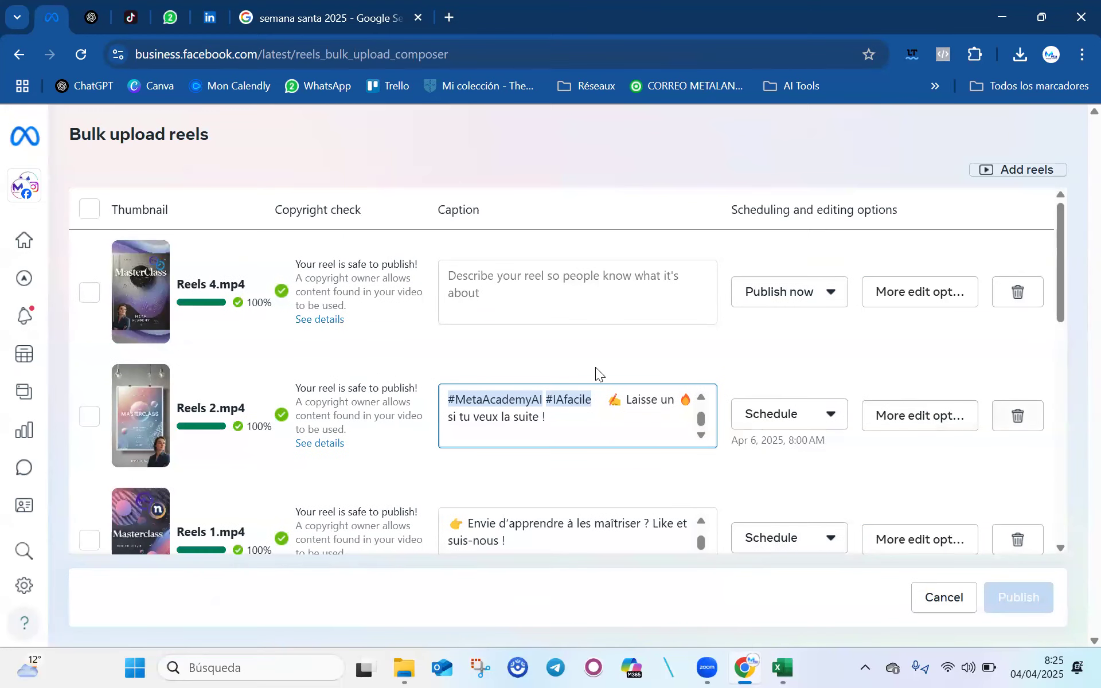
scroll(514, 358, down, 10)
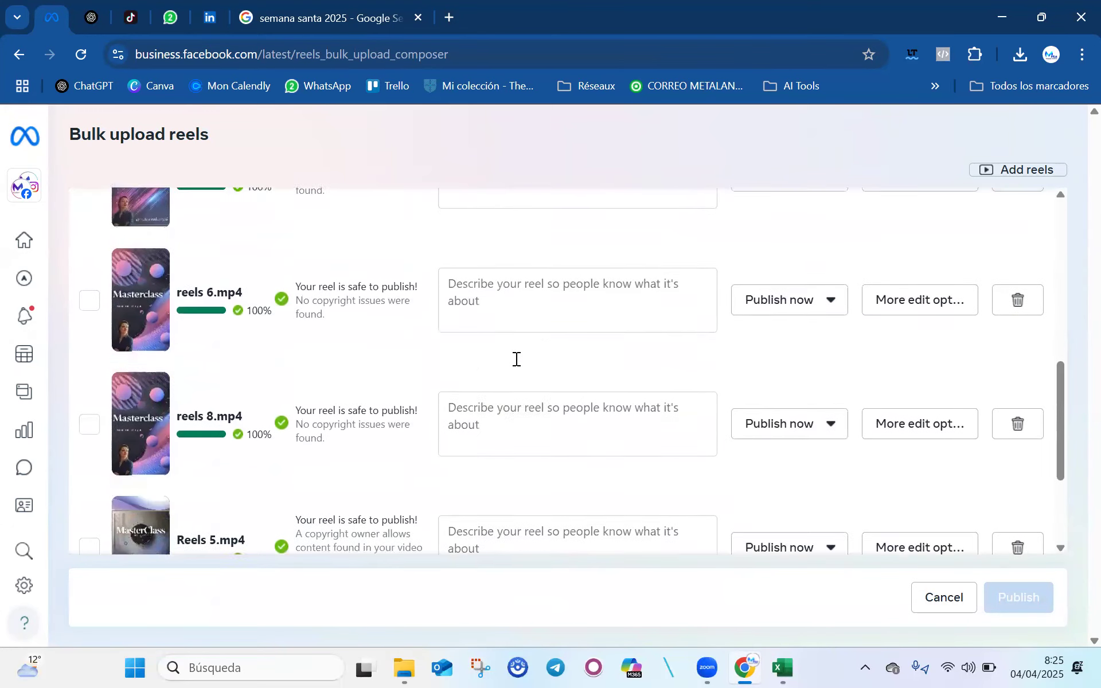
click(506, 491)
key(ctrl+v)
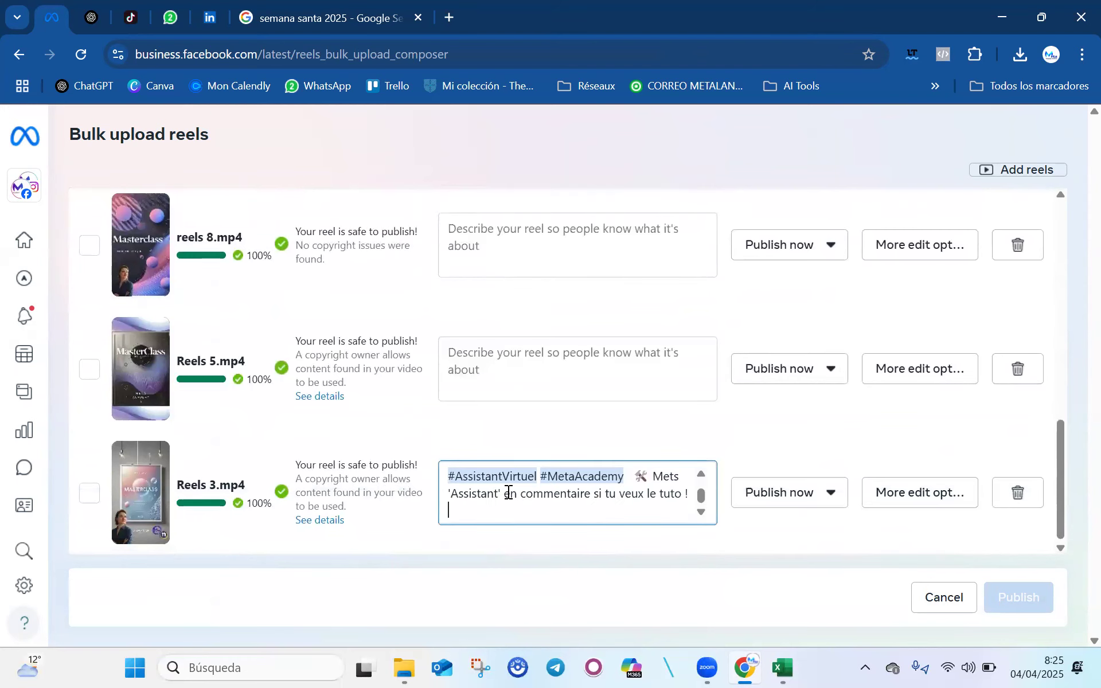
- Schedule Reels 3.mp4 for Apr 7, 2025 at 08:00 AM
click(831, 496)
click(869, 395)
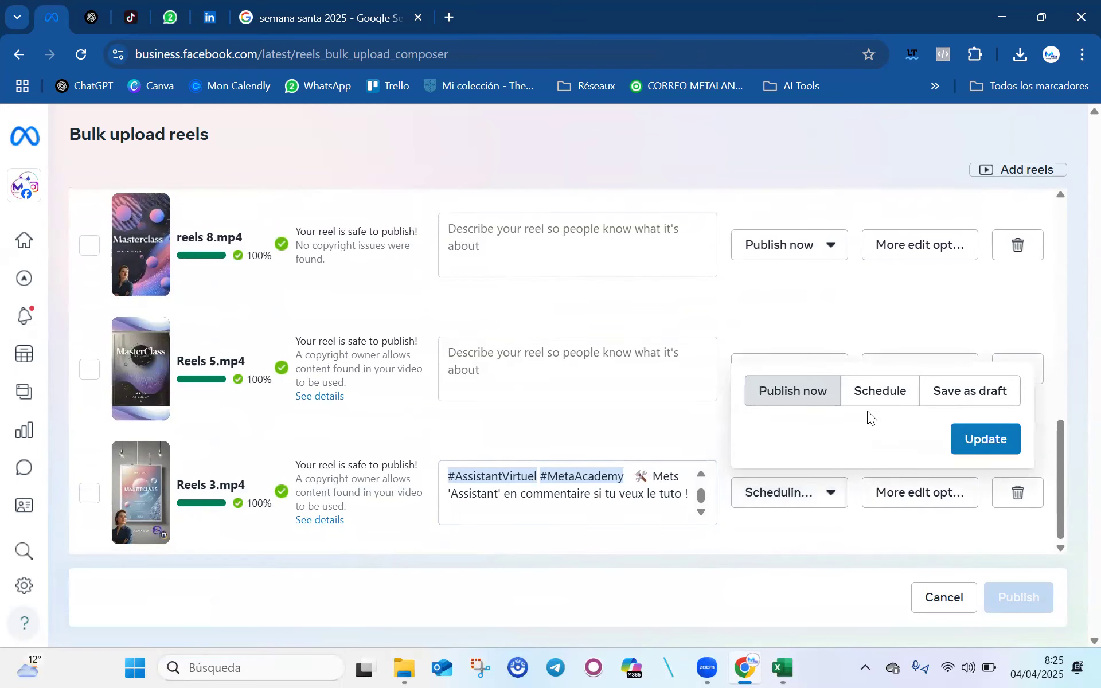
click(777, 354)
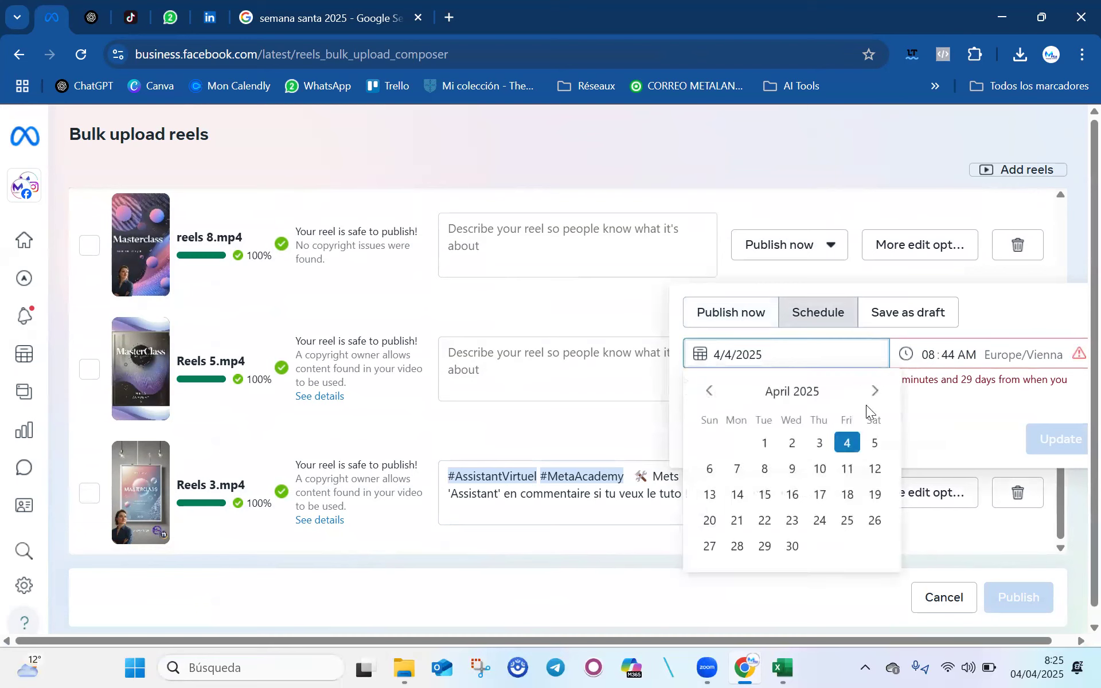
click(738, 470)
click(895, 394)
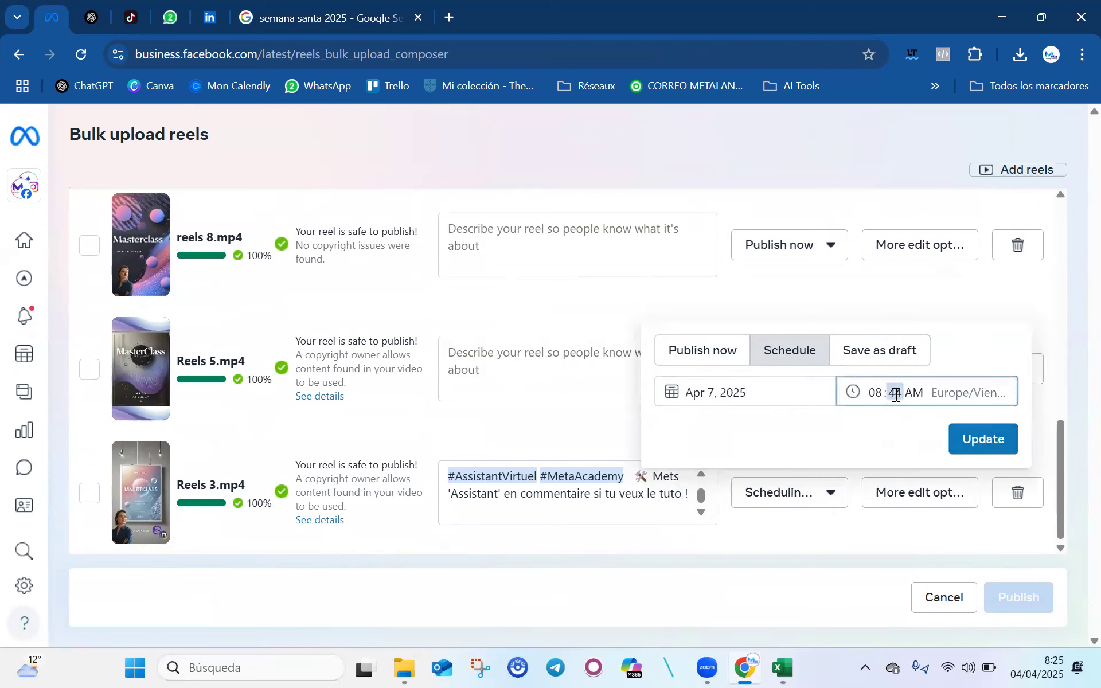
text(00)
click(1032, 440)
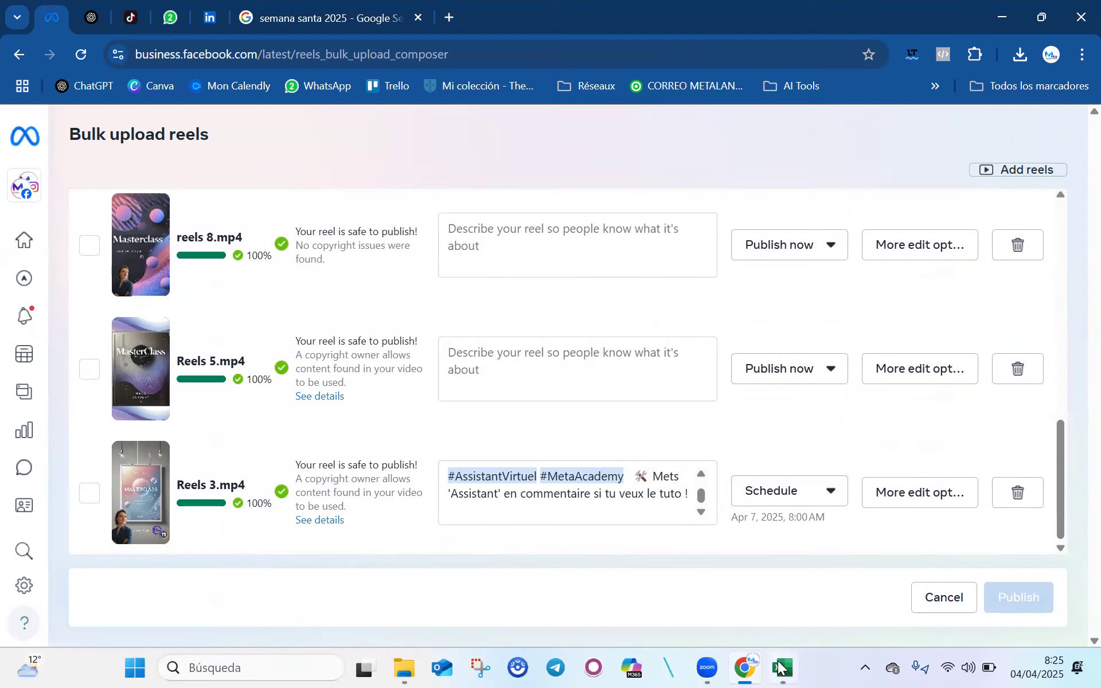
- Copy the Reel 4 Facebook title, description, hashtags and CTA from the Excel workbook into the caption of Reels 4.mp4
click(781, 667)
scroll(423, 474, down, 1)
drag(423, 474, 891, 477)
key(ctrl+c)
click(746, 667)
click(488, 353)
scroll(489, 353, up, 7)
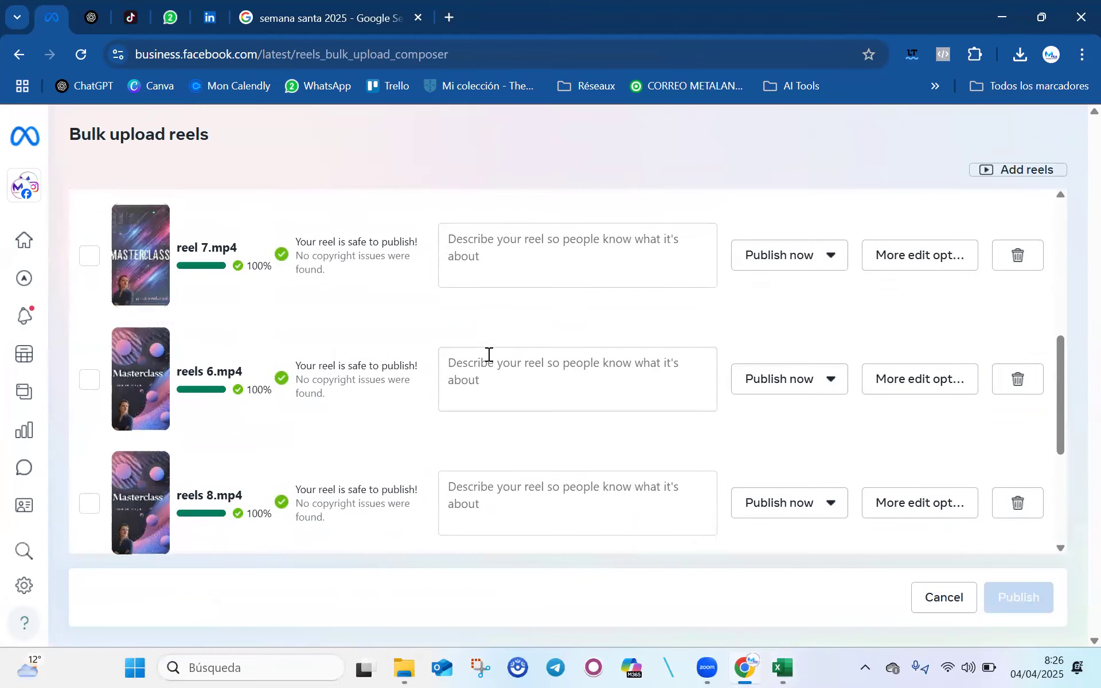
scroll(509, 258, up, 4)
click(518, 280)
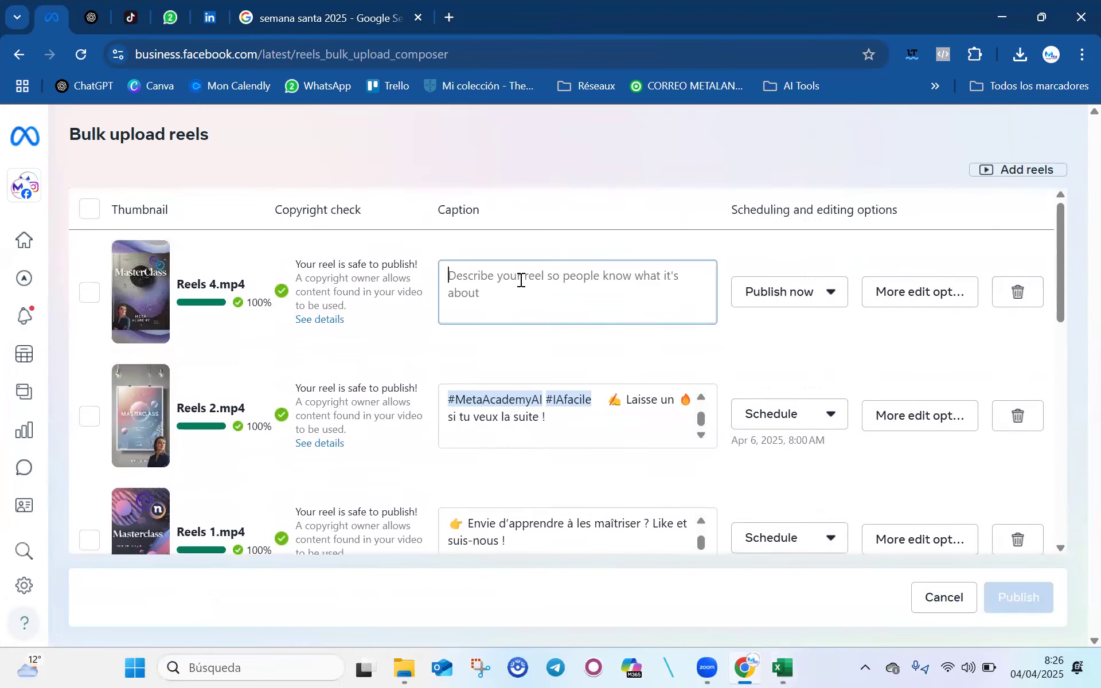
key(ctrl+v)
- Schedule Reels 4.mp4 for Apr 8, 2025 at 08:00 AM
click(817, 297)
click(849, 351)
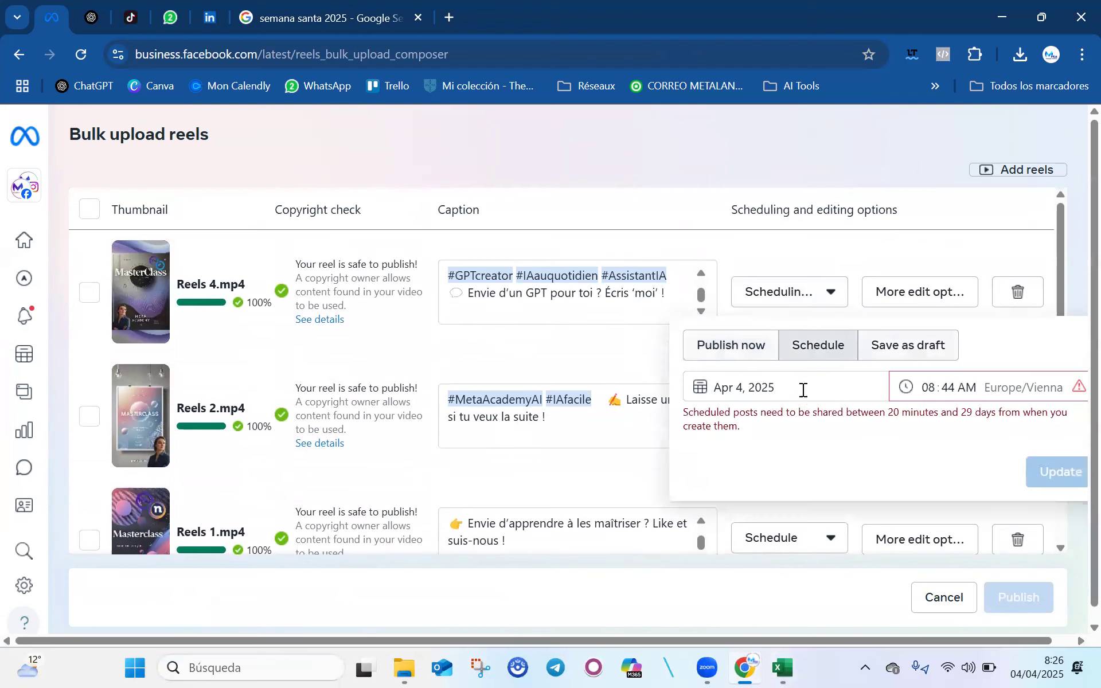
click(808, 388)
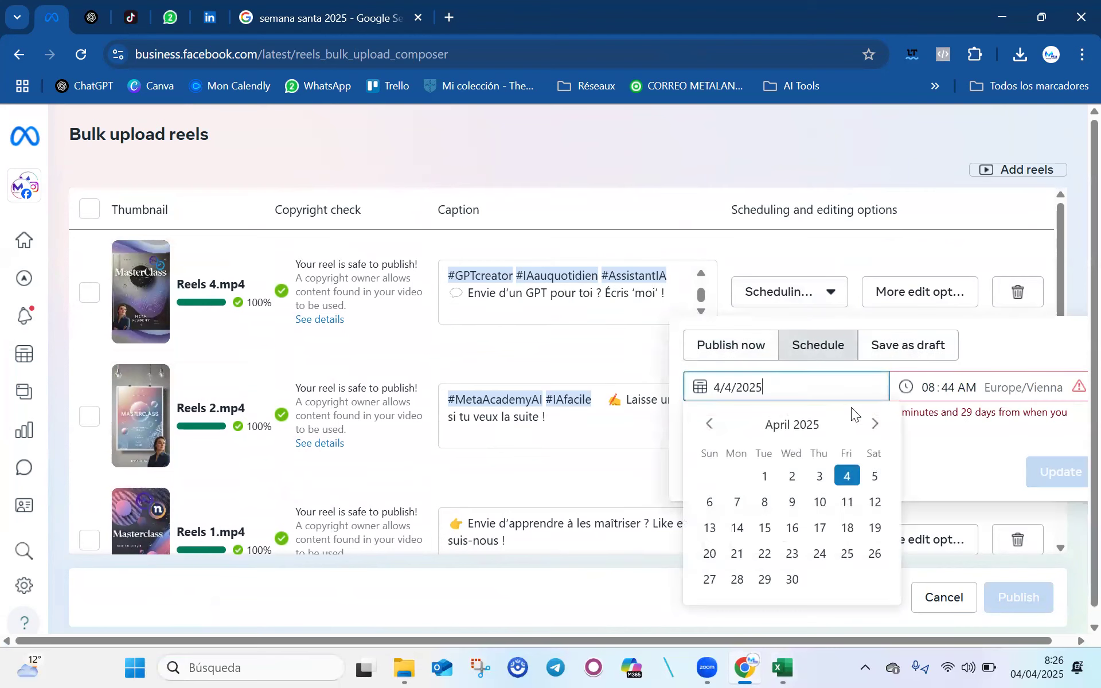
click(764, 502)
click(895, 387)
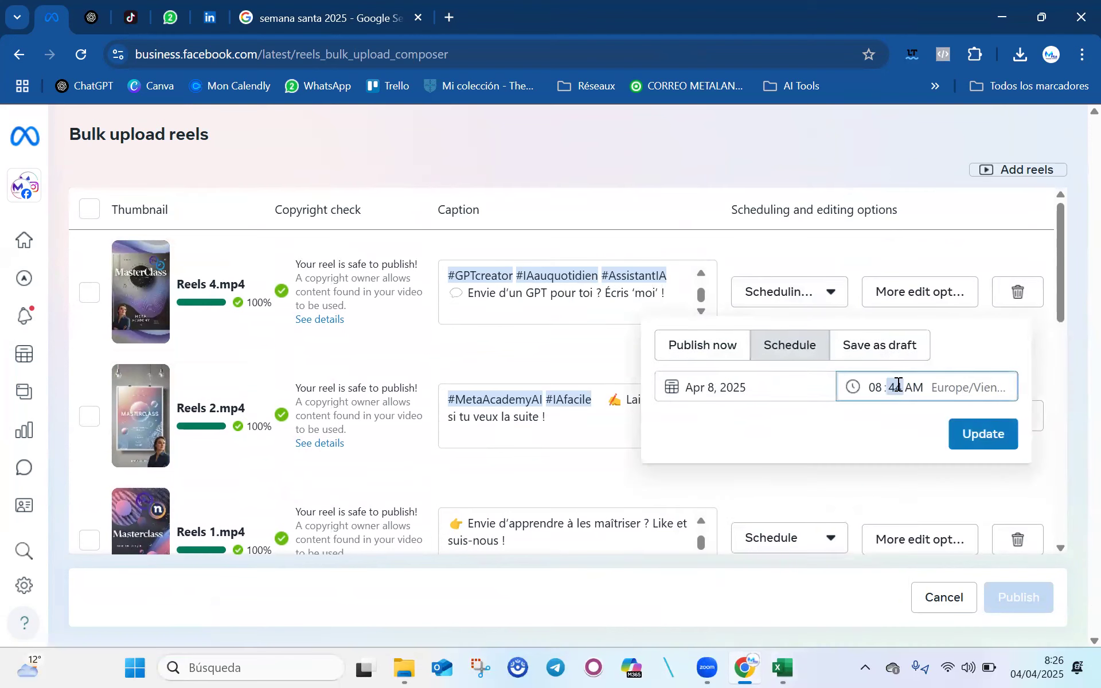
click(1015, 445)
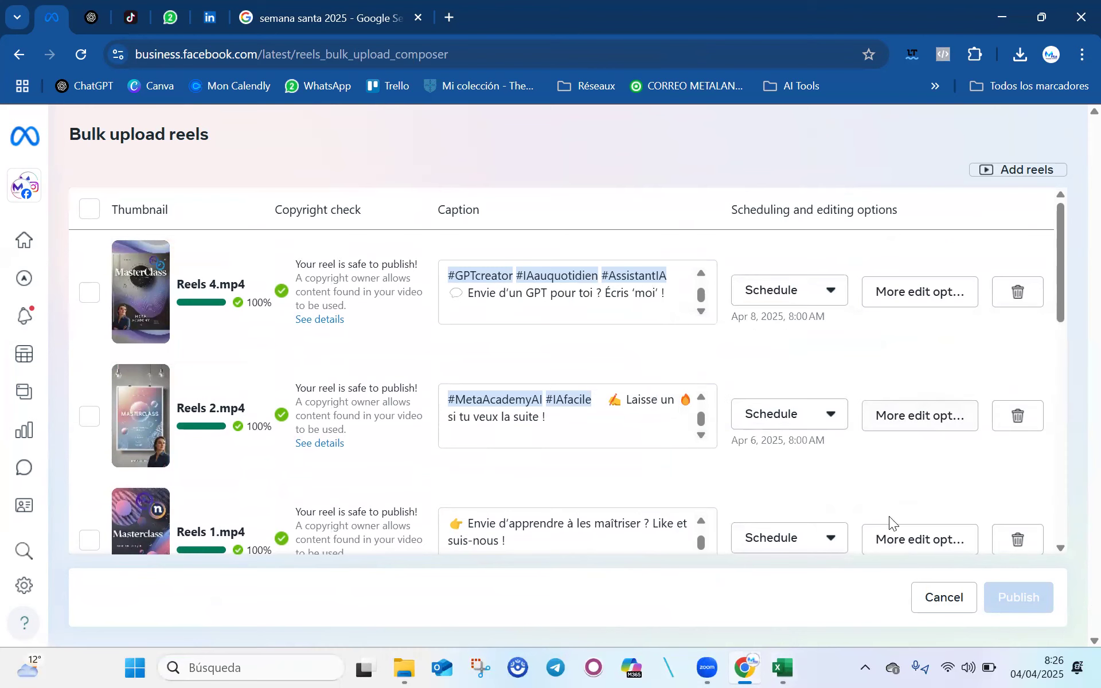
- Copy the Reel 5 Facebook title, description, hashtags and CTA from the Excel workbook into the caption of Reels 5.mp4
click(785, 667)
scroll(402, 401, down, 2)
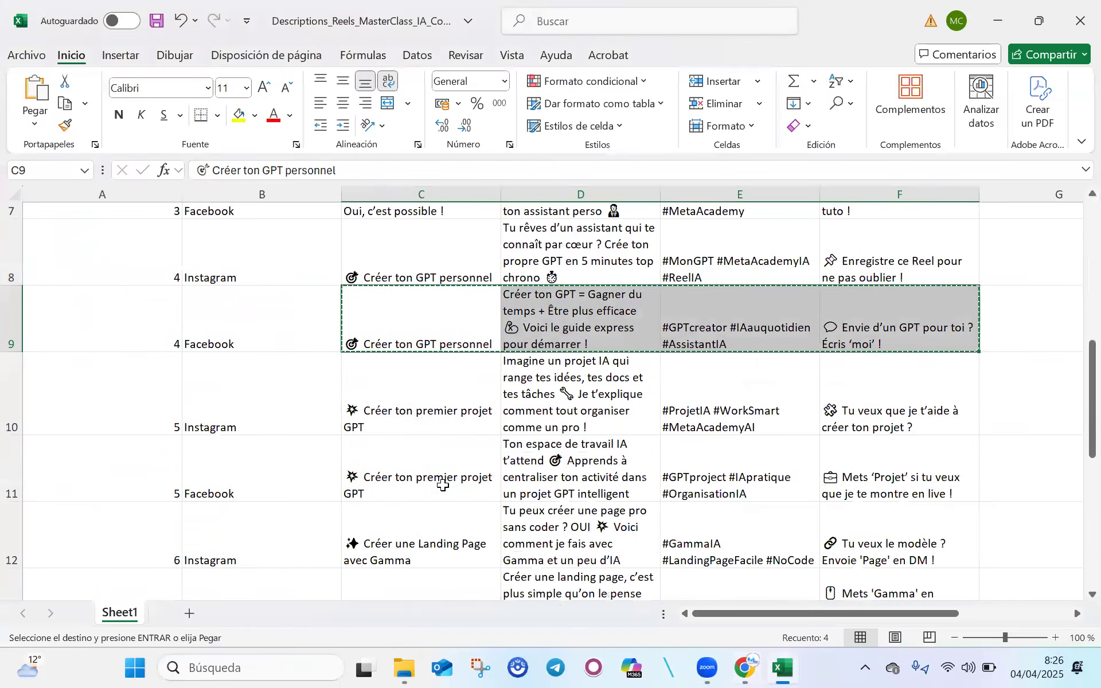
drag(390, 475, 970, 499)
key(ctrl+c)
click(743, 667)
scroll(392, 409, down, 8)
scroll(392, 410, down, 4)
click(487, 361)
key(ctrl+v)
- Schedule Reels 5.mp4 for Apr 9, 2025 at 08:00 AM
click(818, 386)
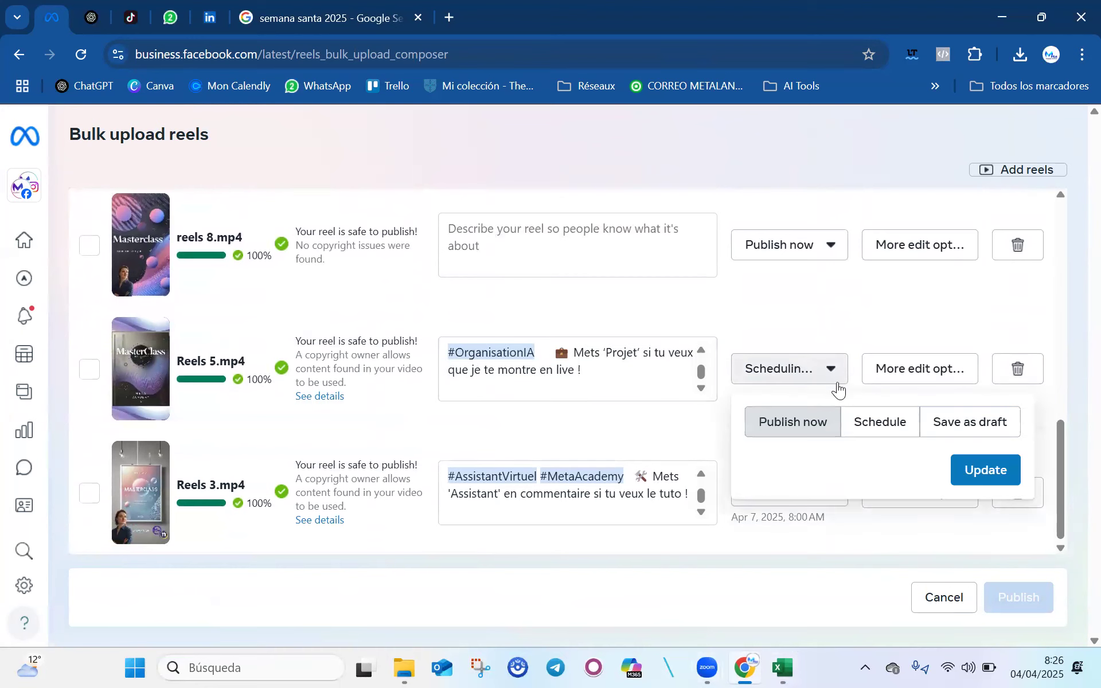
click(899, 423)
click(782, 462)
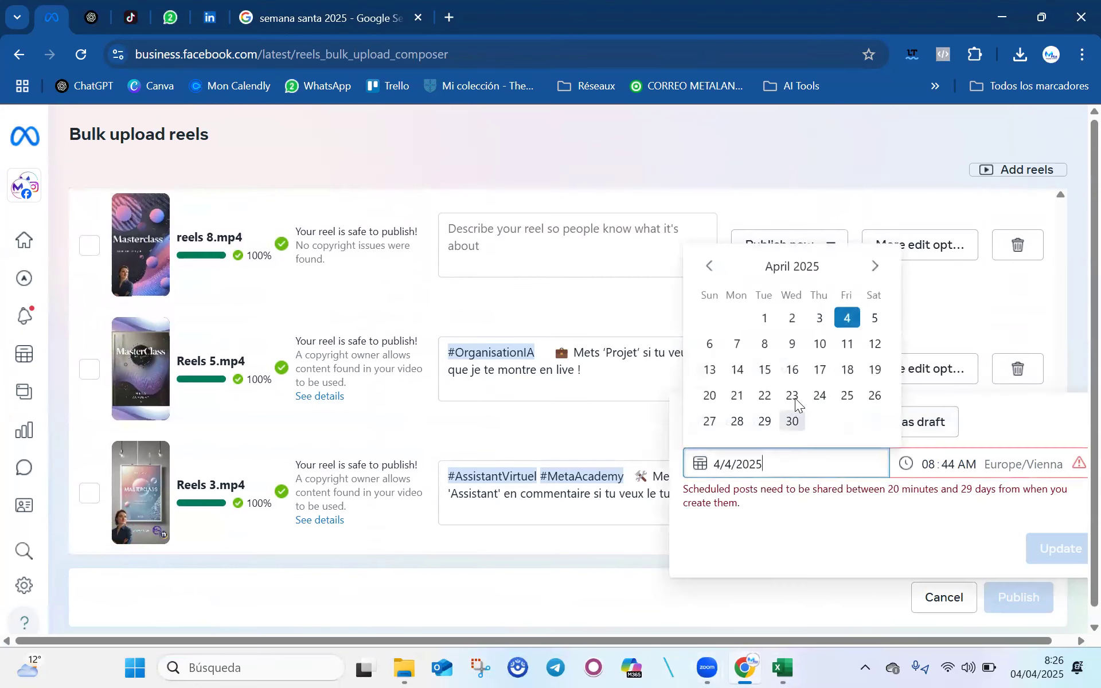
click(792, 344)
click(894, 464)
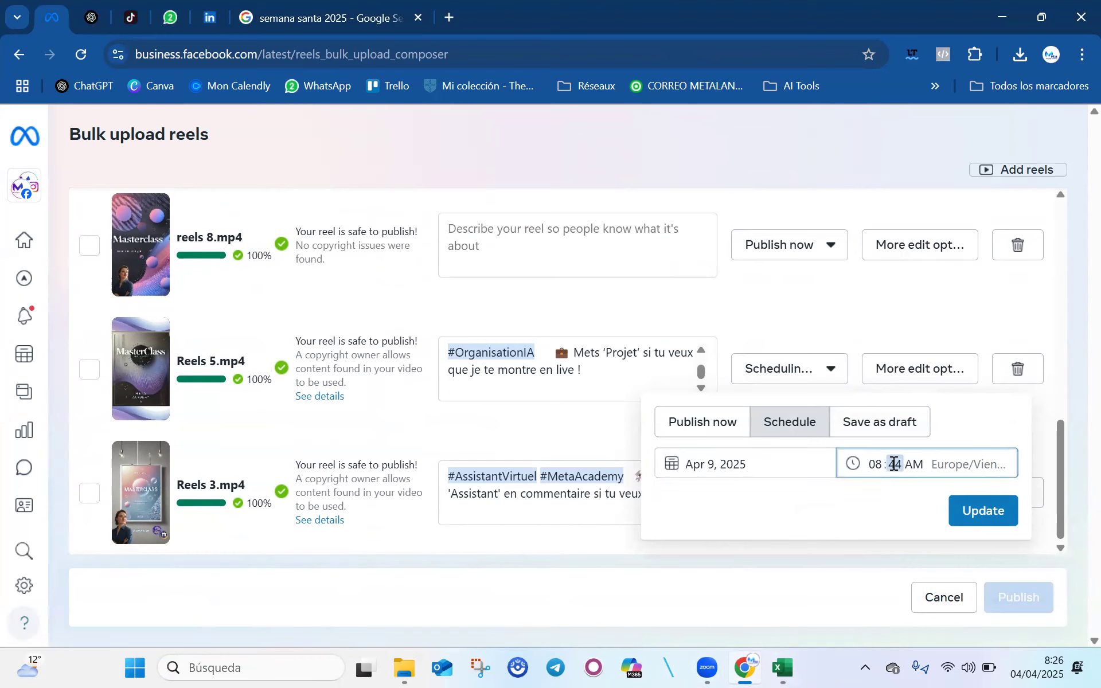
text(00)
click(1027, 518)
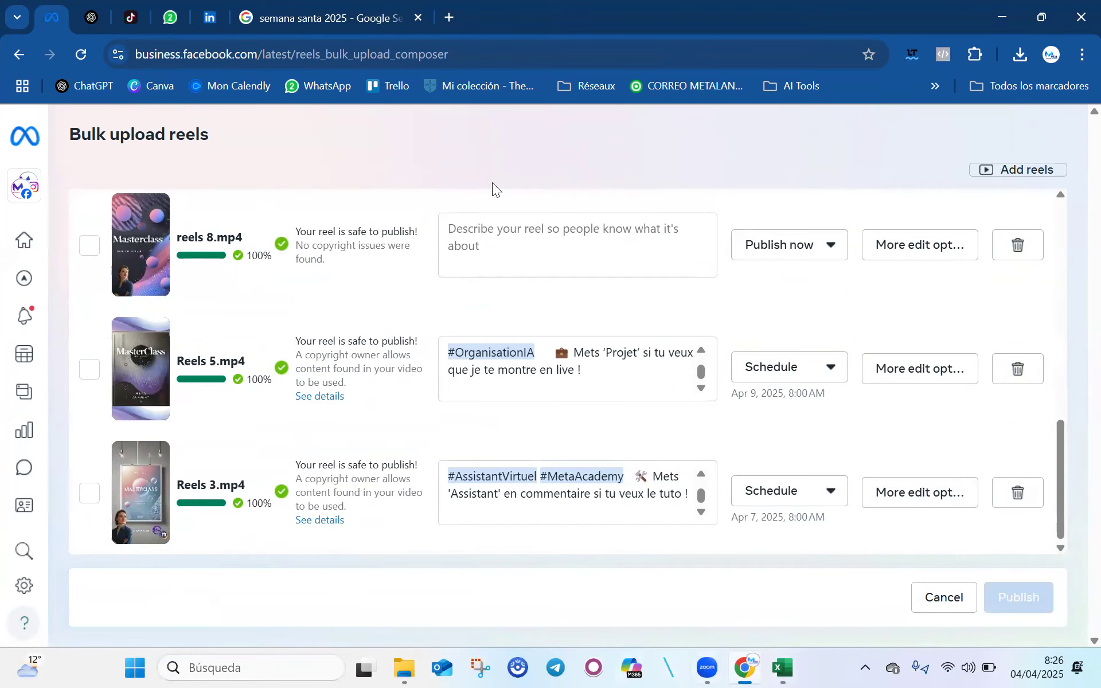
- Copy the Reel 6 Facebook title, description, hashtags and CTA from the Excel workbook into the caption of reels 6.mp4
click(783, 668)
scroll(390, 453, down, 2)
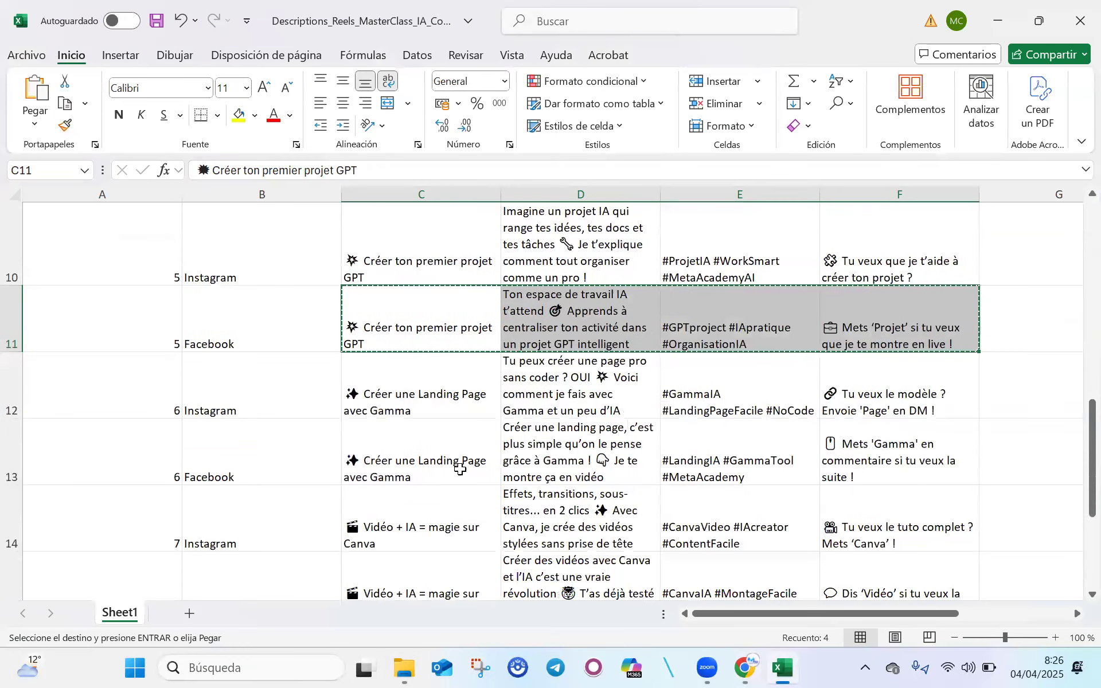
drag(390, 454, 894, 453)
key(ctrl+c)
click(745, 668)
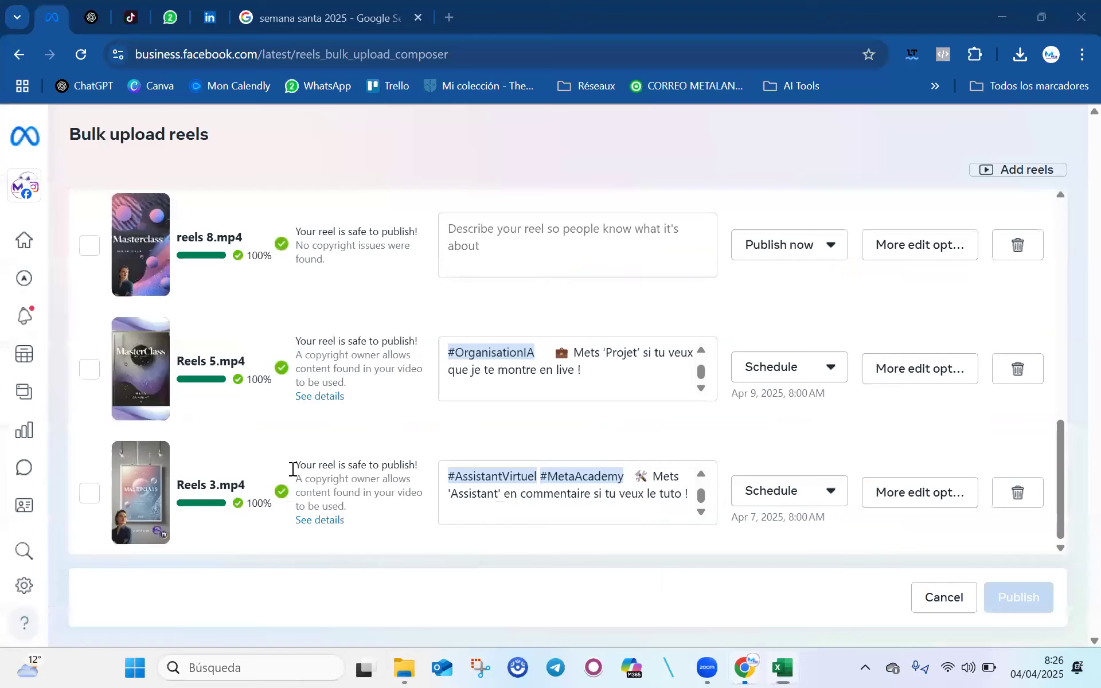
scroll(485, 414, up, 2)
scroll(485, 414, up, 3)
click(497, 371)
key(ctrl+v)
- Schedule reels 6.mp4 for Apr 10, 2025 at 08:00 AM
click(830, 379)
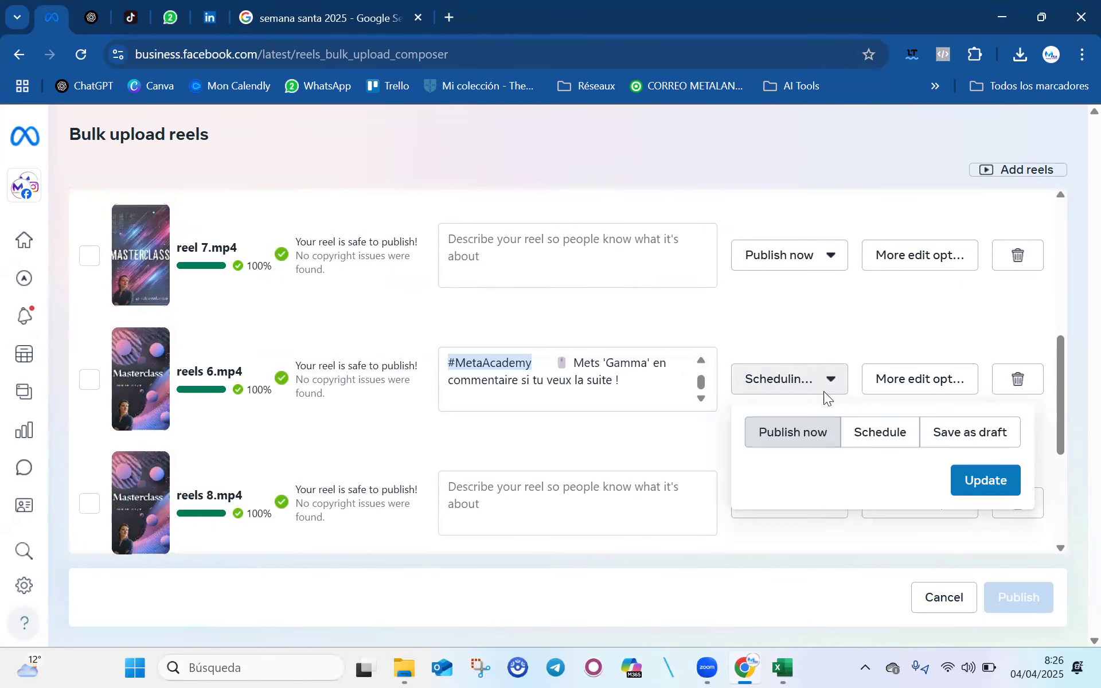
click(867, 429)
click(803, 483)
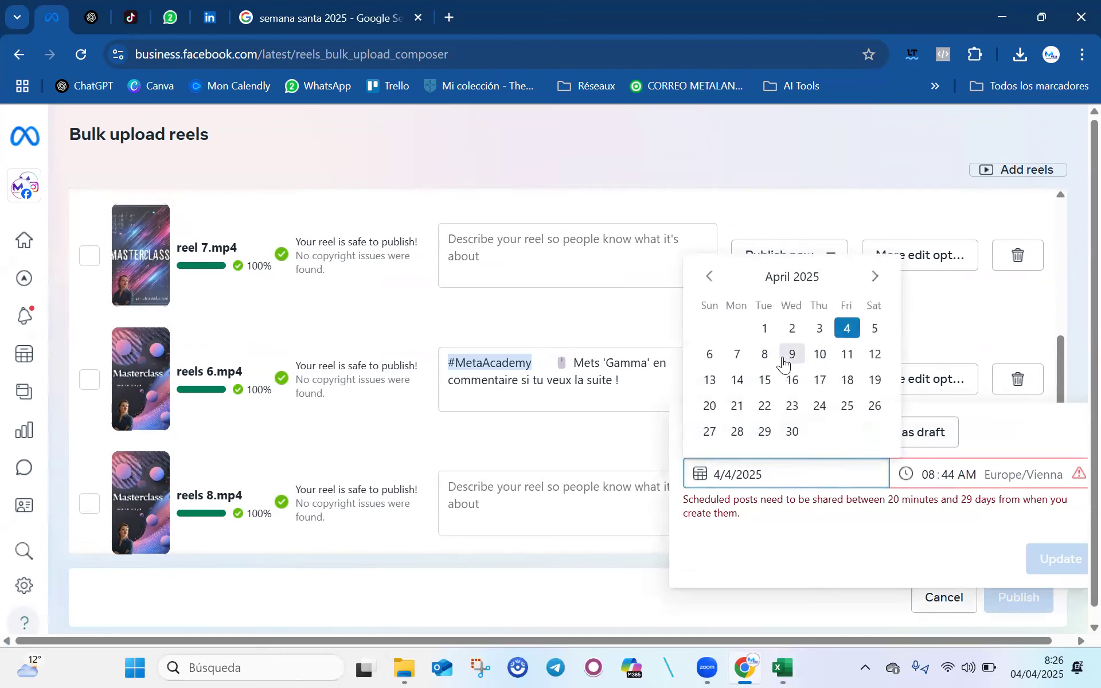
click(820, 357)
click(895, 475)
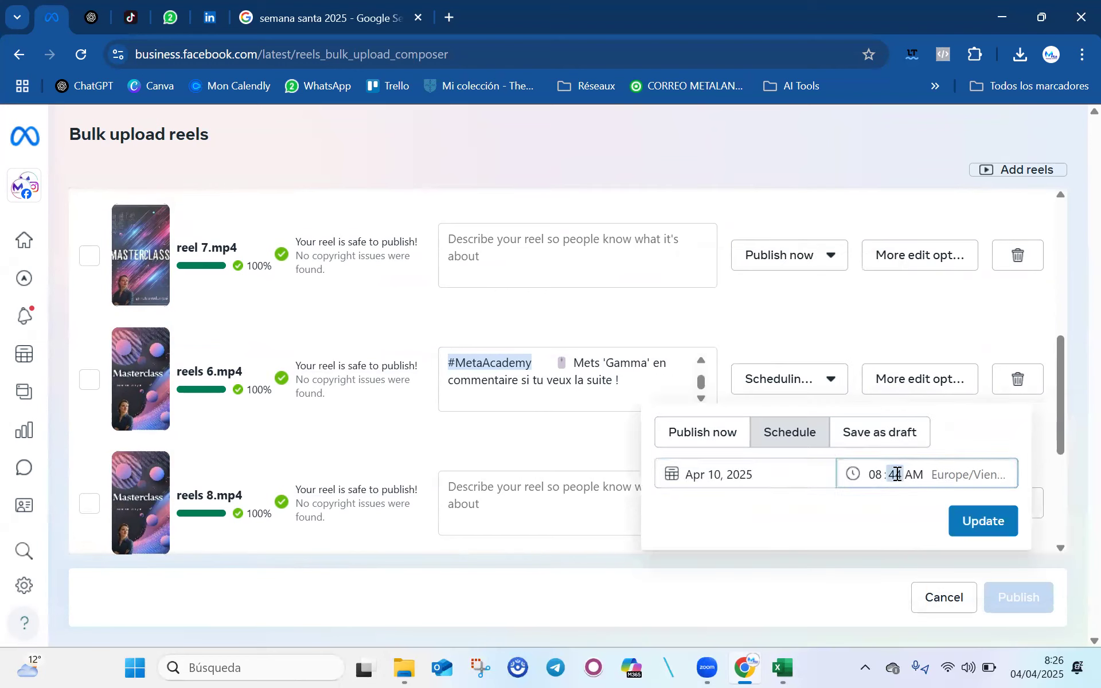
text(00)
click(1041, 520)
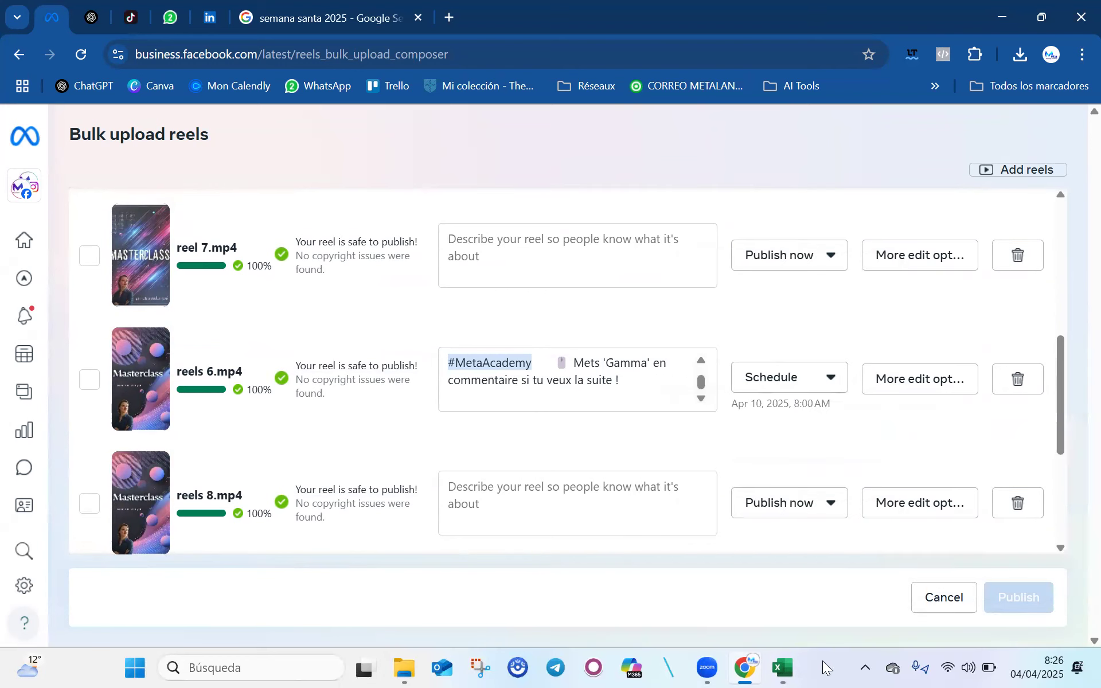
- Copy the Reel 7 Facebook title, description, hashtags and CTA from the Excel workbook into the caption of reel 7.mp4
click(784, 668)
drag(448, 494, 877, 495)
key(ctrl+c)
click(749, 661)
scroll(491, 463, up, 4)
click(492, 489)
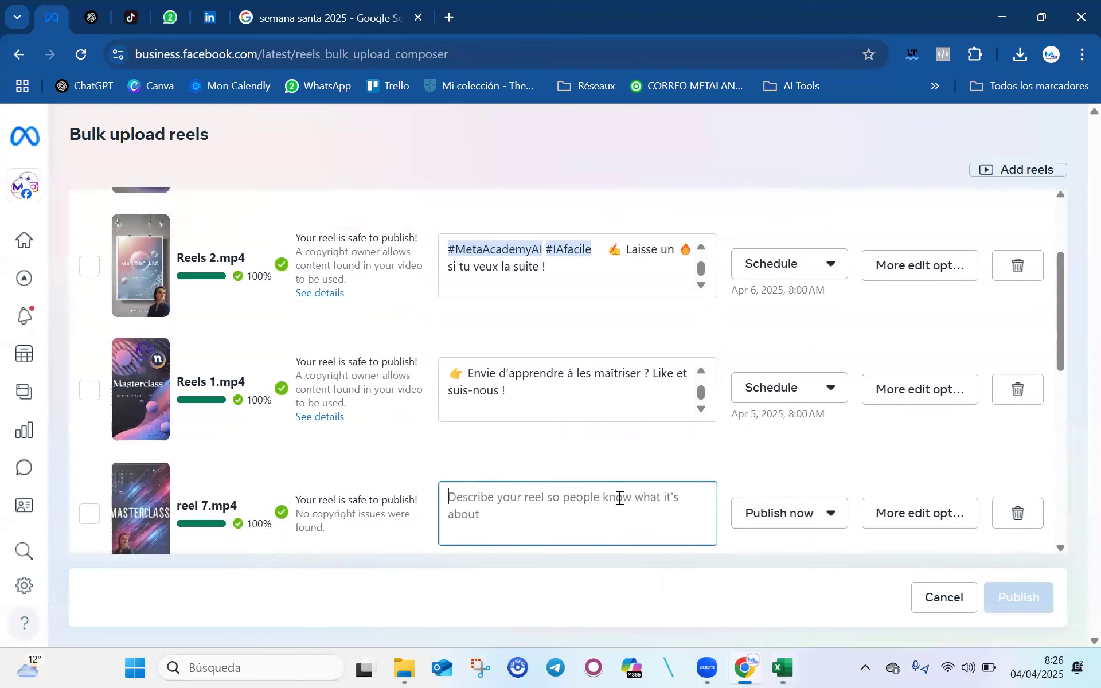
key(ctrl+v)
- Schedule reel 7.mp4 for Apr 11, 2025 at 08:00 AM
click(830, 513)
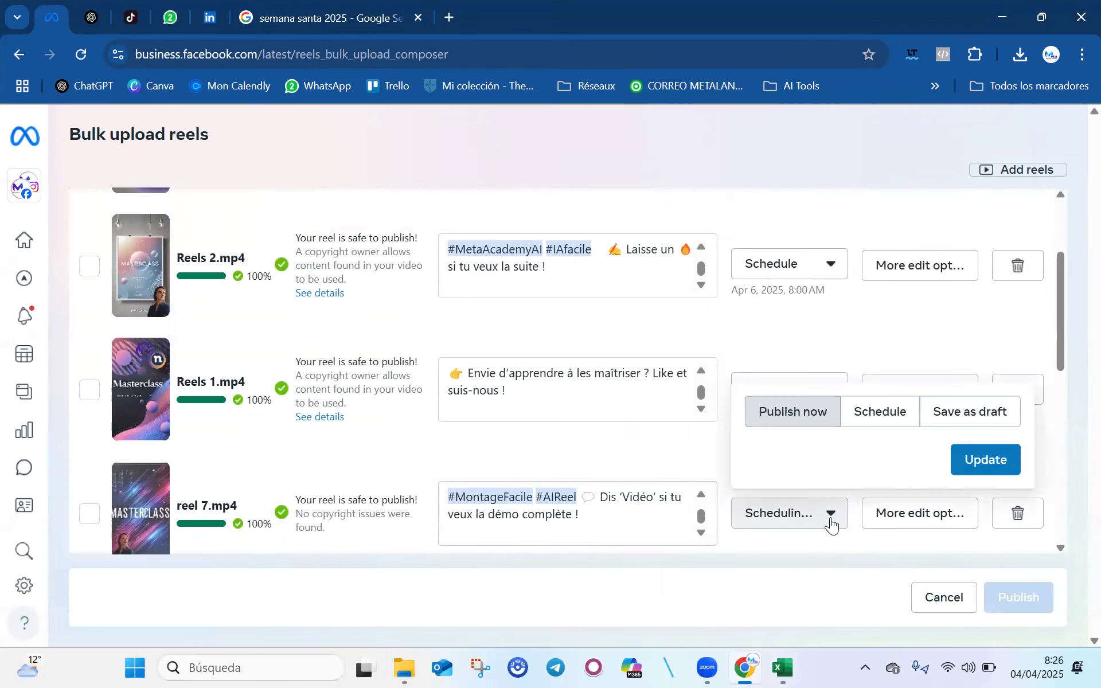
click(908, 421)
click(953, 378)
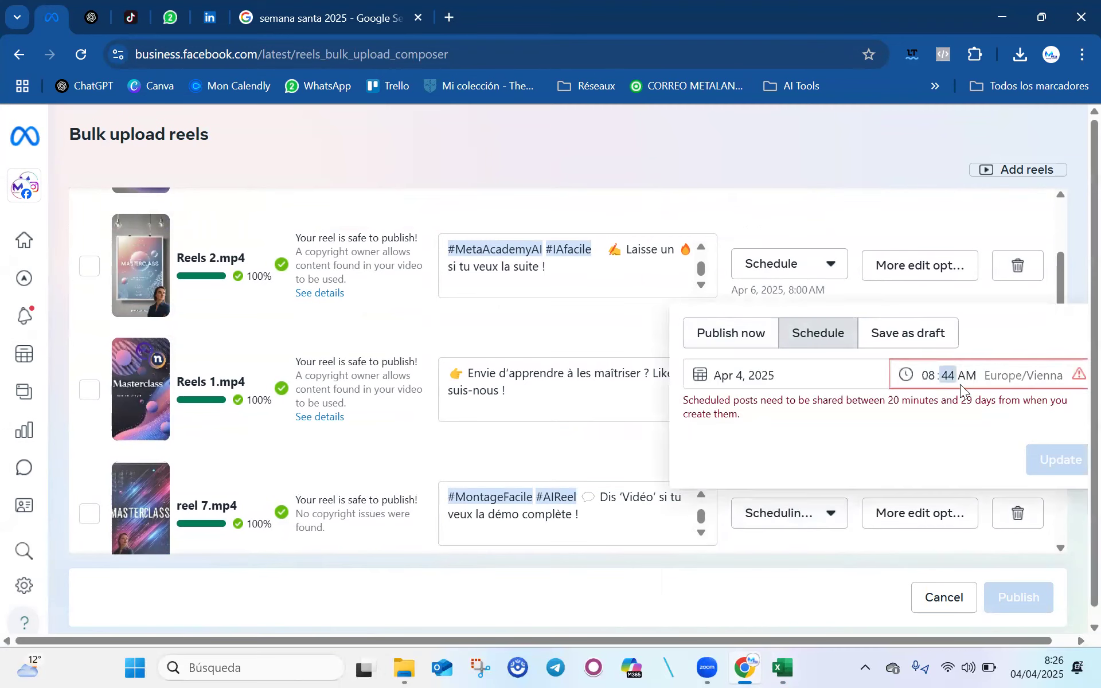
text(00)
click(691, 384)
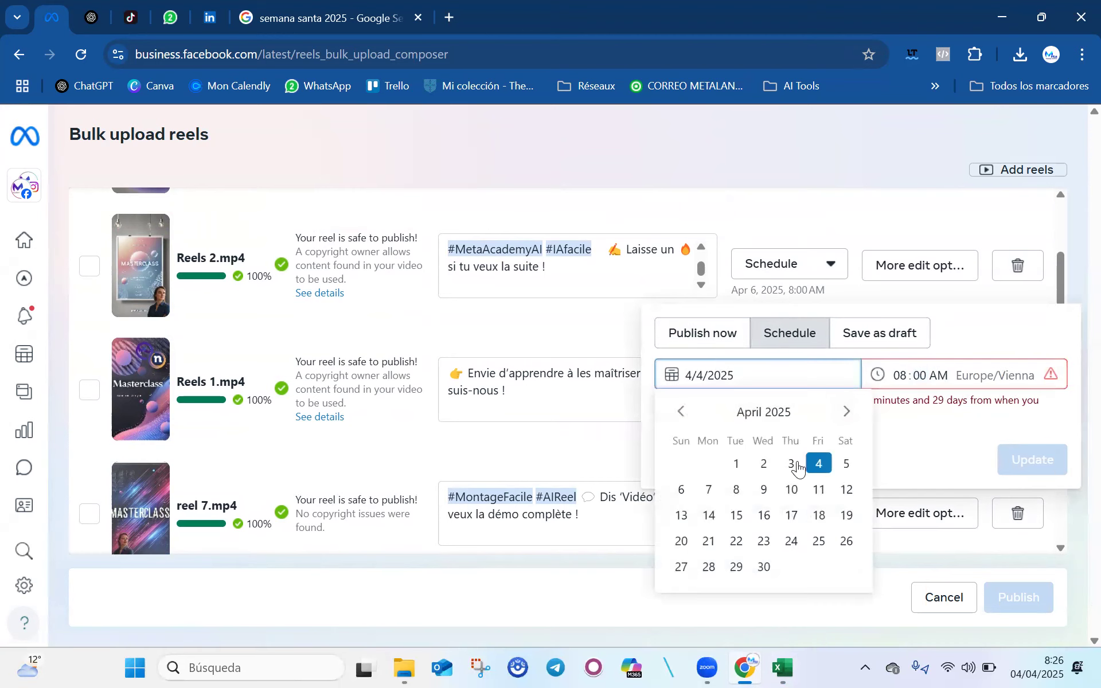
click(826, 492)
click(981, 461)
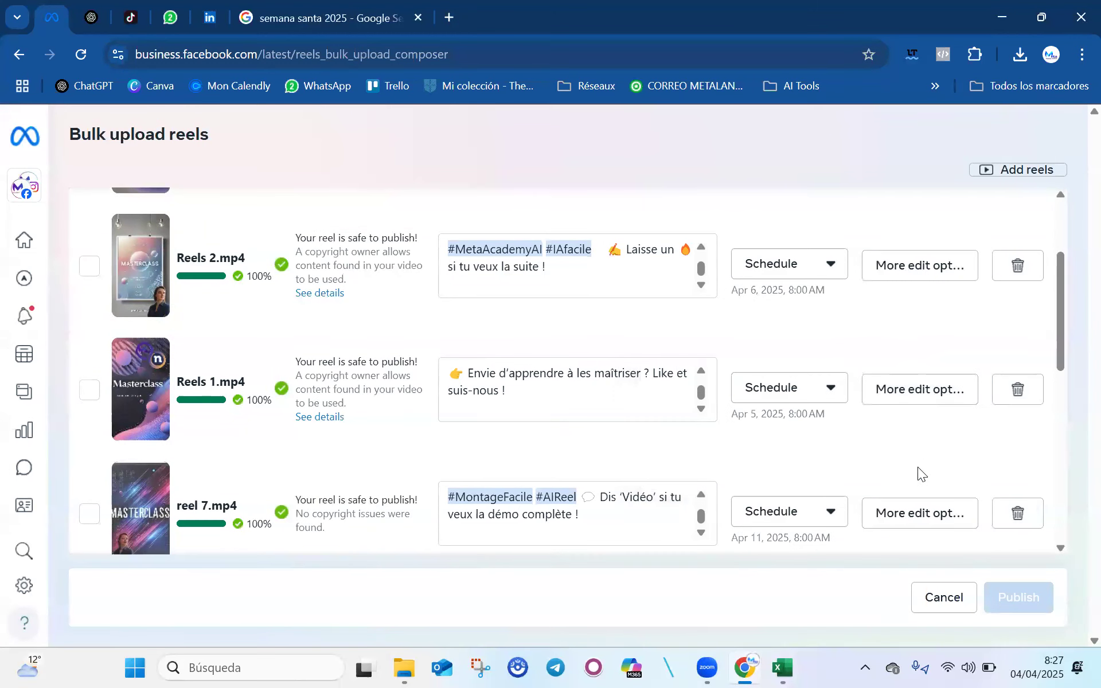
- Copy the Reel 8 Facebook title, description, hashtags and CTA from the Excel workbook into the caption of reels 8.mp4
click(788, 657)
drag(401, 484, 919, 482)
key(ctrl+c)
click(750, 667)
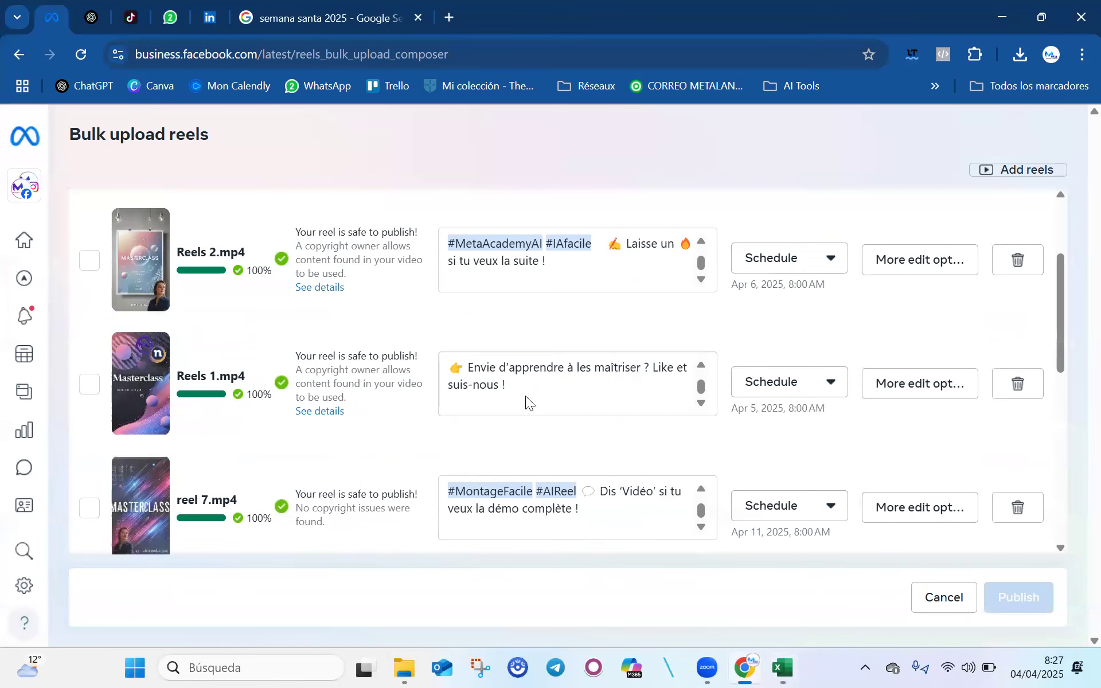
scroll(516, 408, down, 5)
click(479, 225)
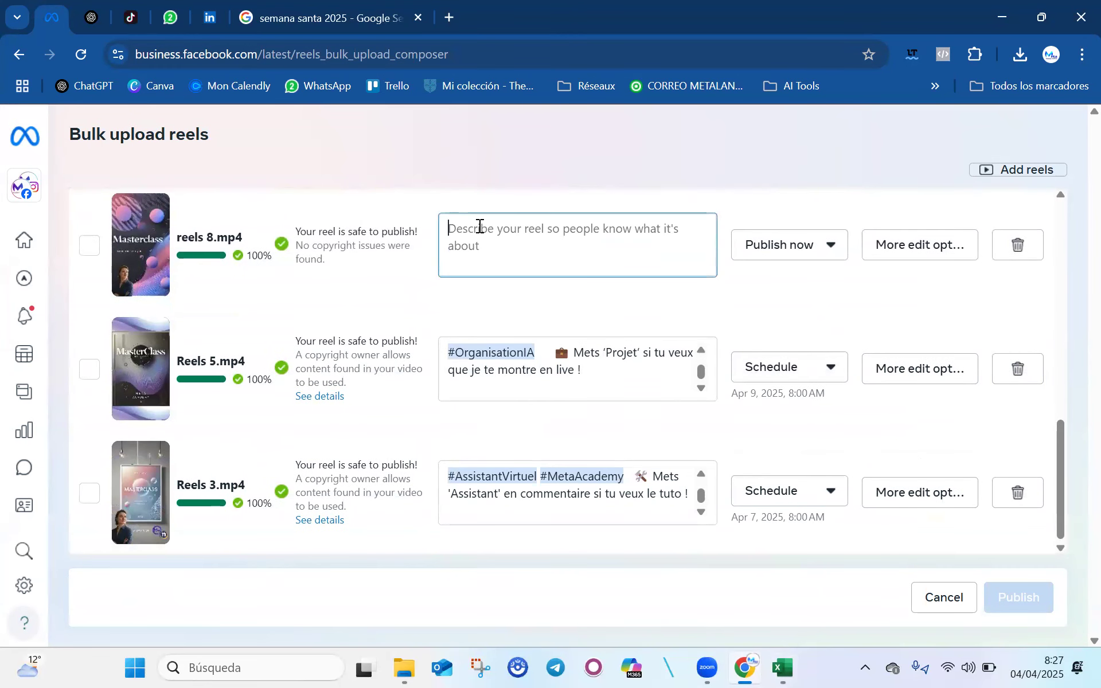
key(ctrl+v)
- Schedule reels 8.mp4 for Apr 12, 2025 at 08:00 AM
click(812, 253)
click(887, 295)
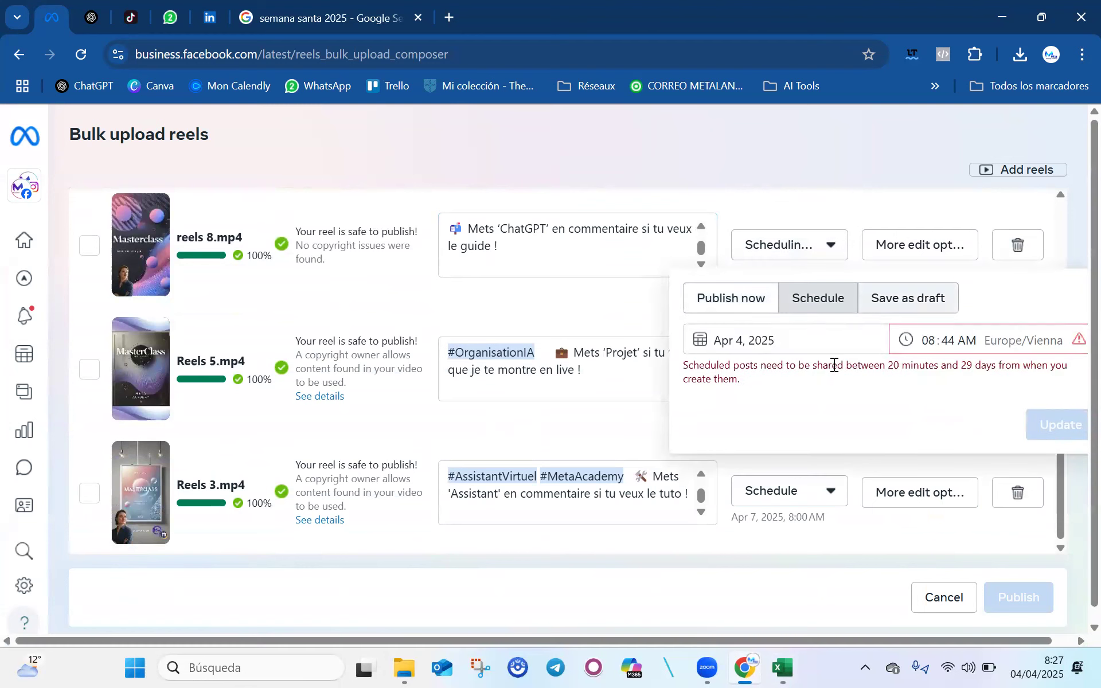
click(794, 343)
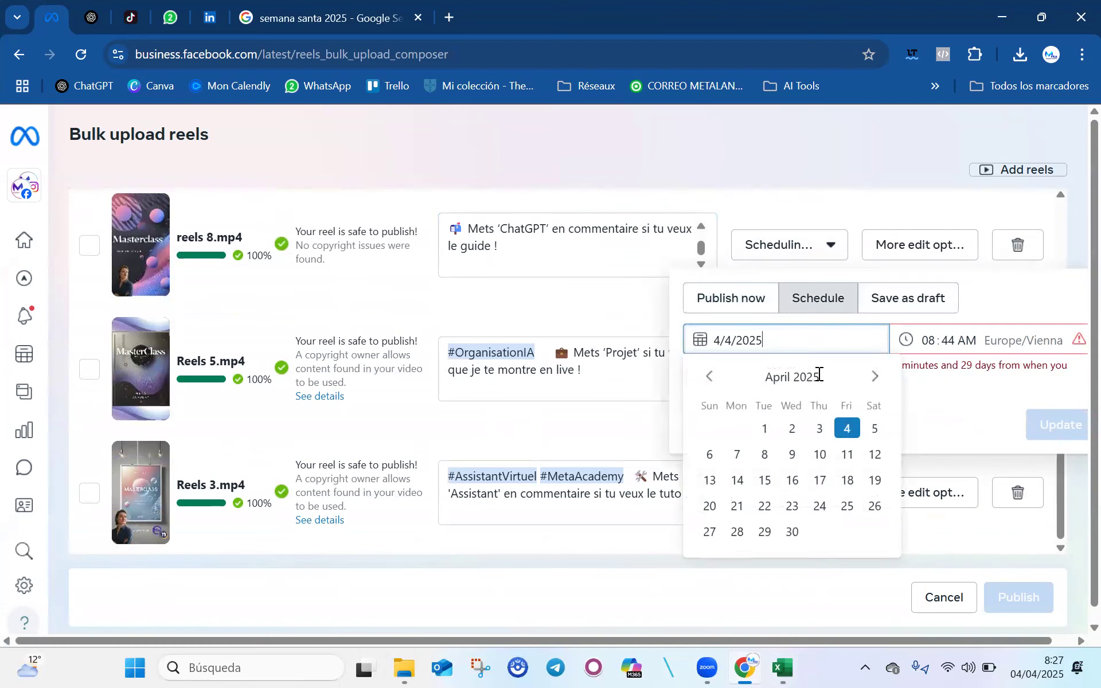
click(873, 455)
click(896, 339)
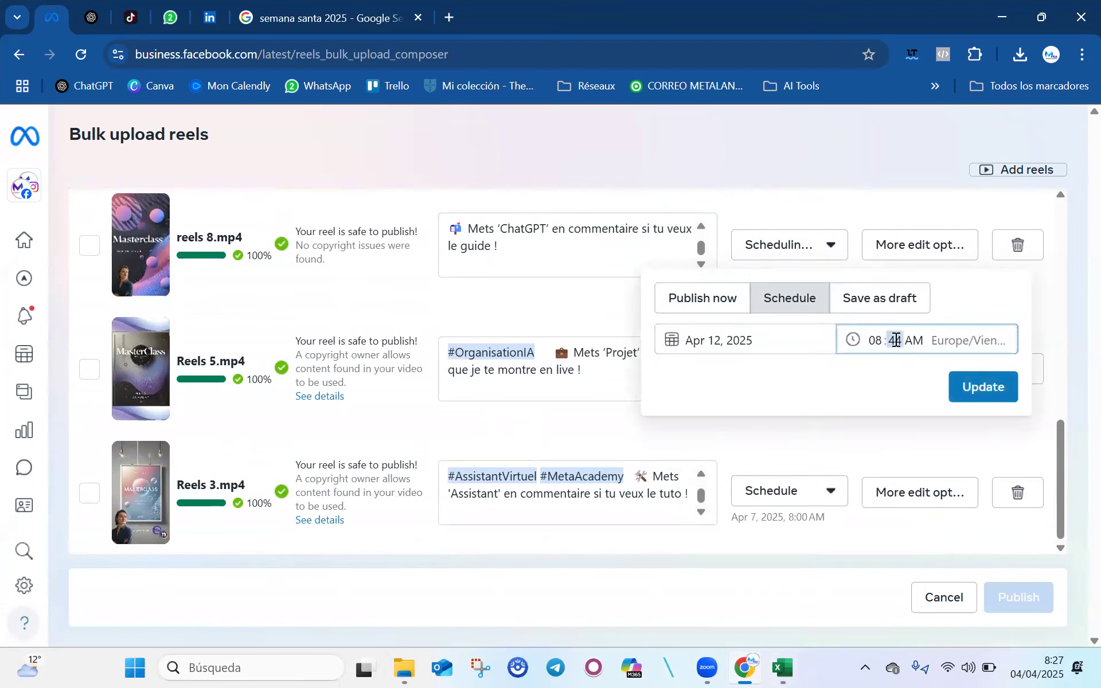
text(00)
click(1032, 387)
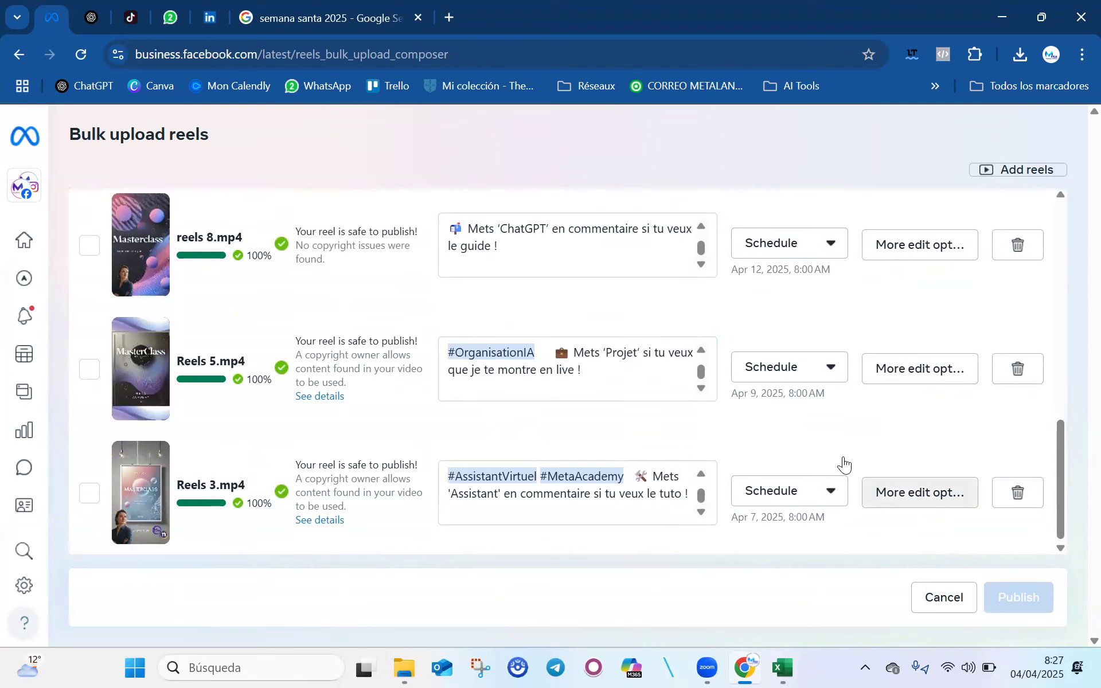
- Select all reels in the bulk upload list and check the requirements for publishing them
scroll(607, 428, up, 2)
scroll(607, 428, up, 8)
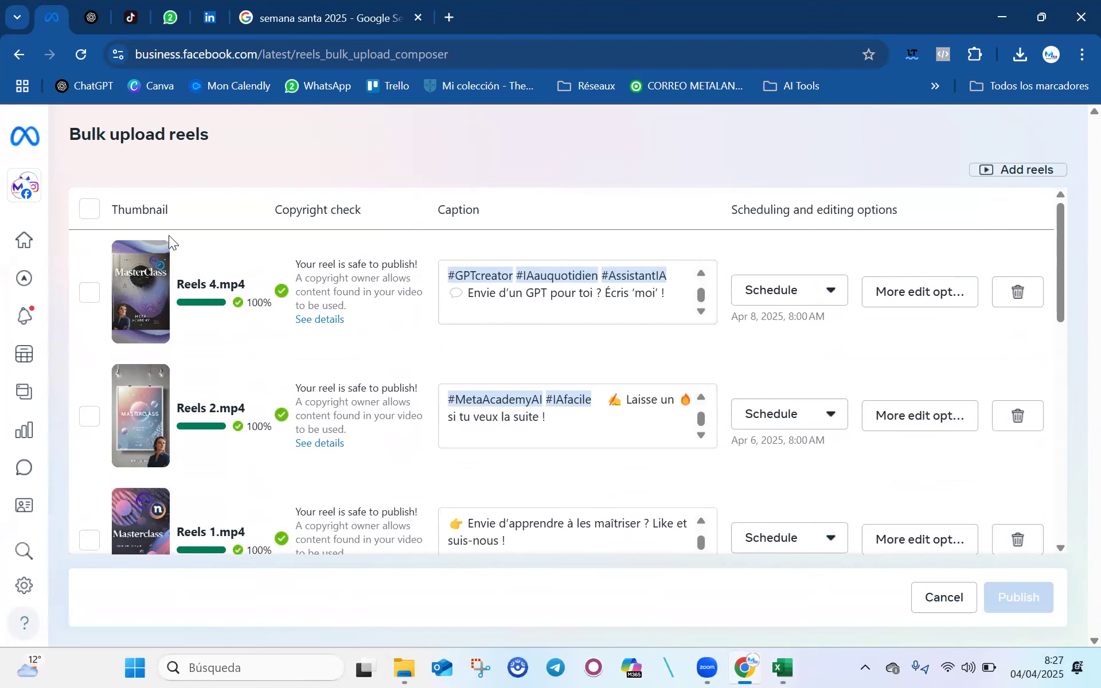
click(89, 210)
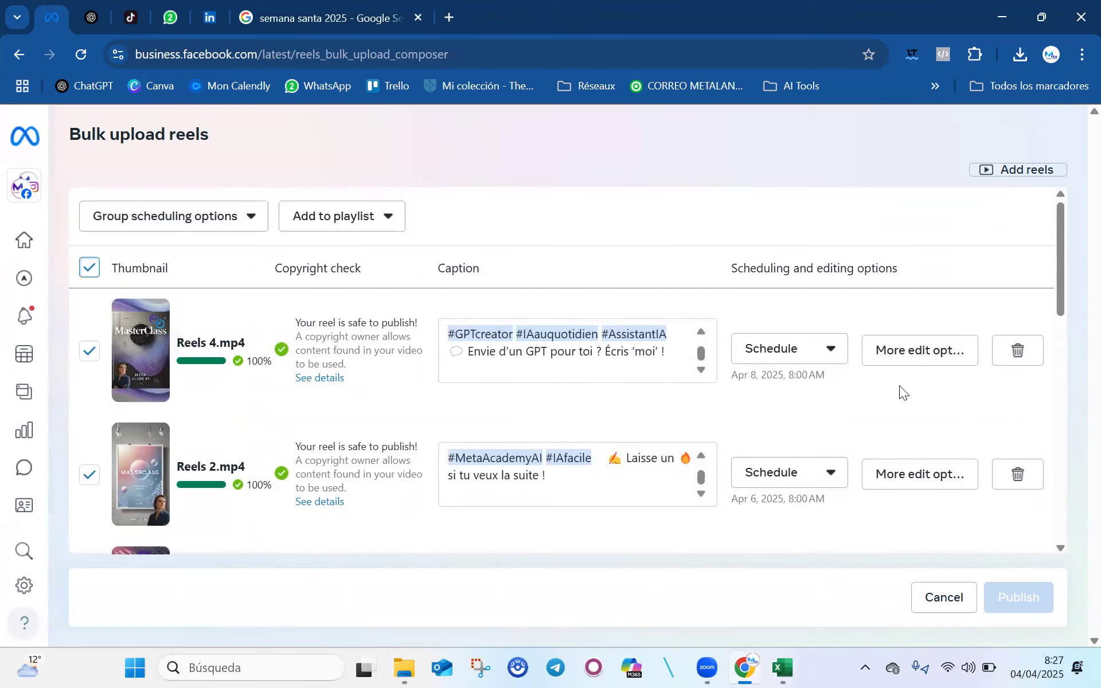
scroll(899, 384, down, 4)
scroll(899, 384, down, 8)
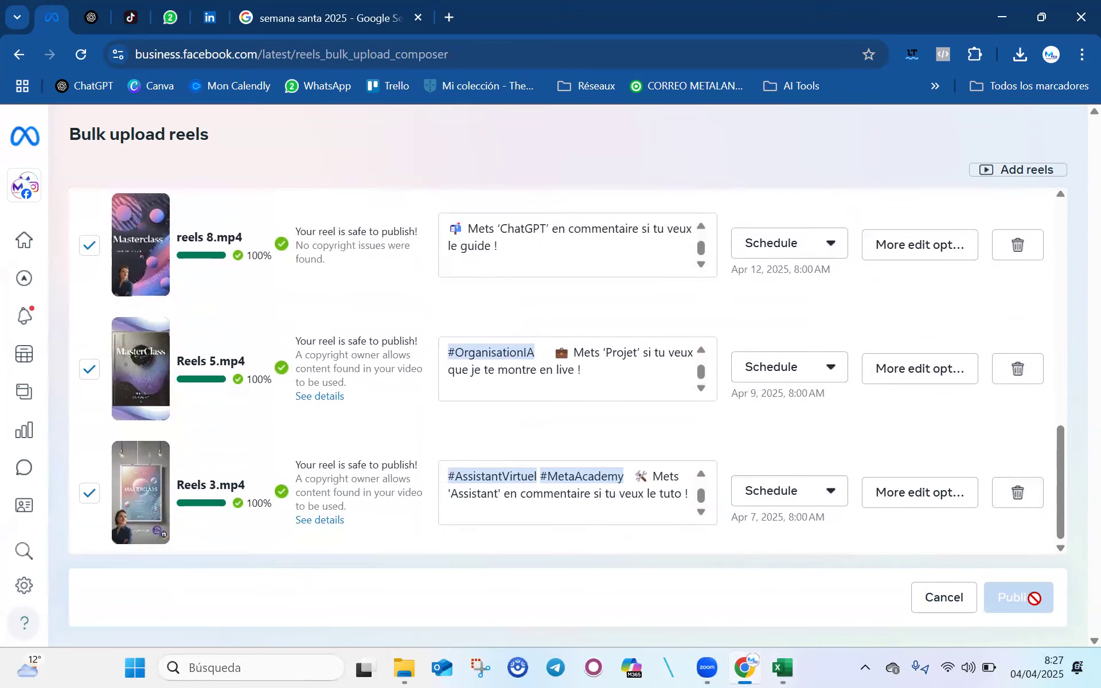
mouse_move(1021, 596)
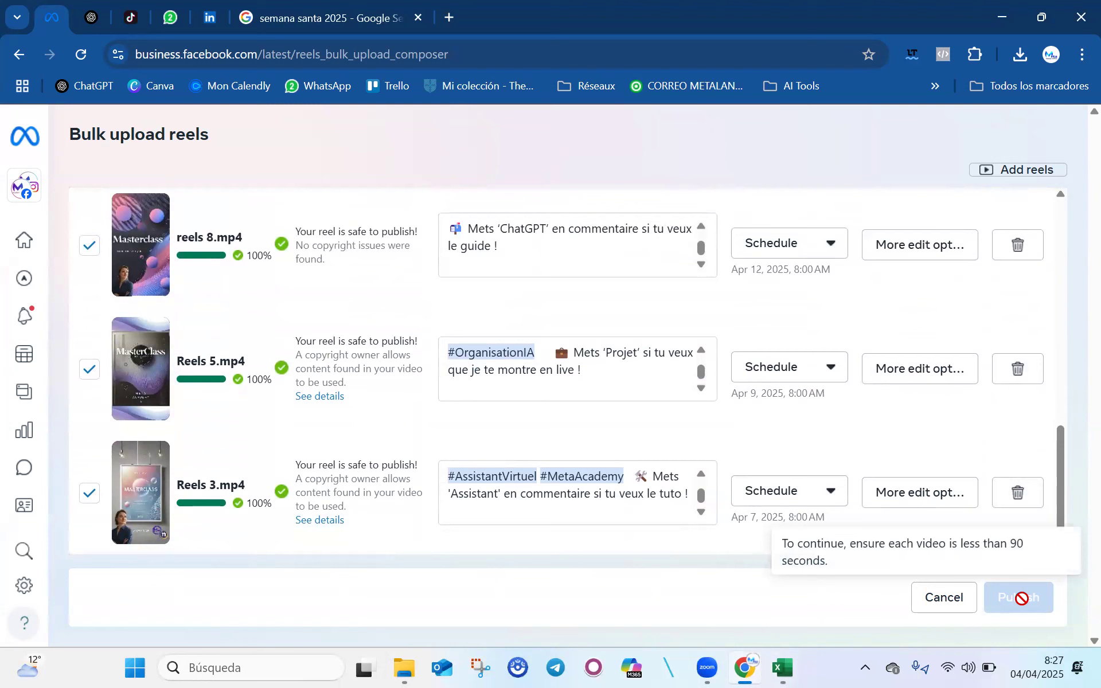
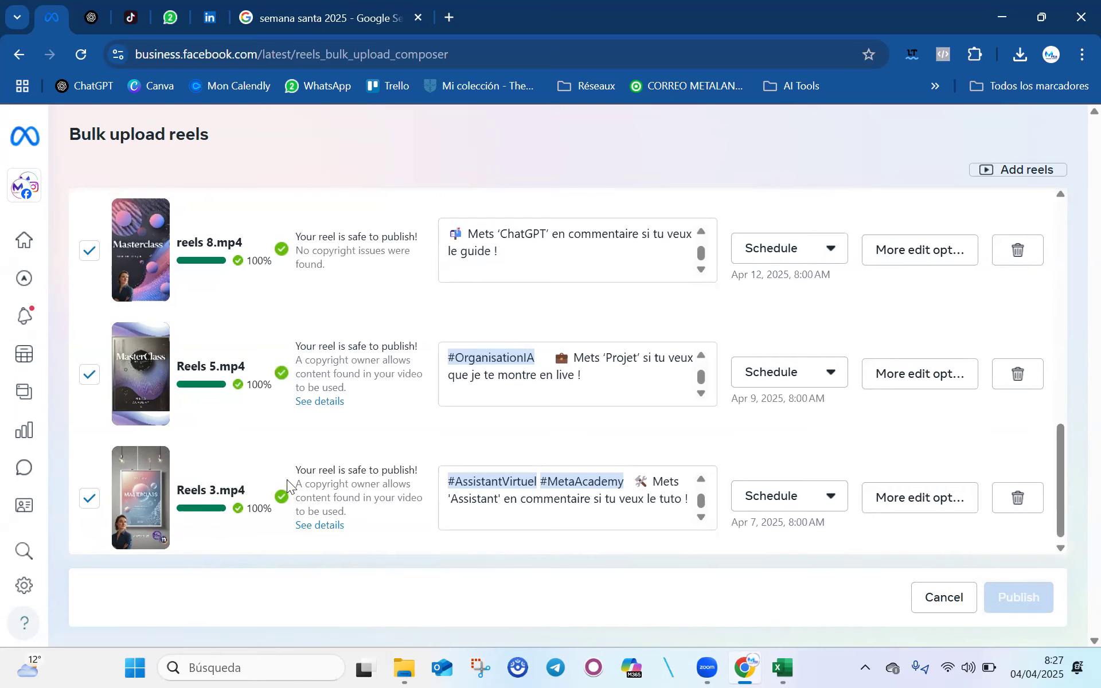
- Remove Reels 4.mp4, Reels 2.mp4, Reels 1.mp4 and reel 7.mp4 from the bulk upload list and review the remaining reels
scroll(287, 480, up, 12)
scroll(280, 470, up, 1)
scroll(280, 470, down, 4)
scroll(403, 388, up, 1)
scroll(403, 380, up, 3)
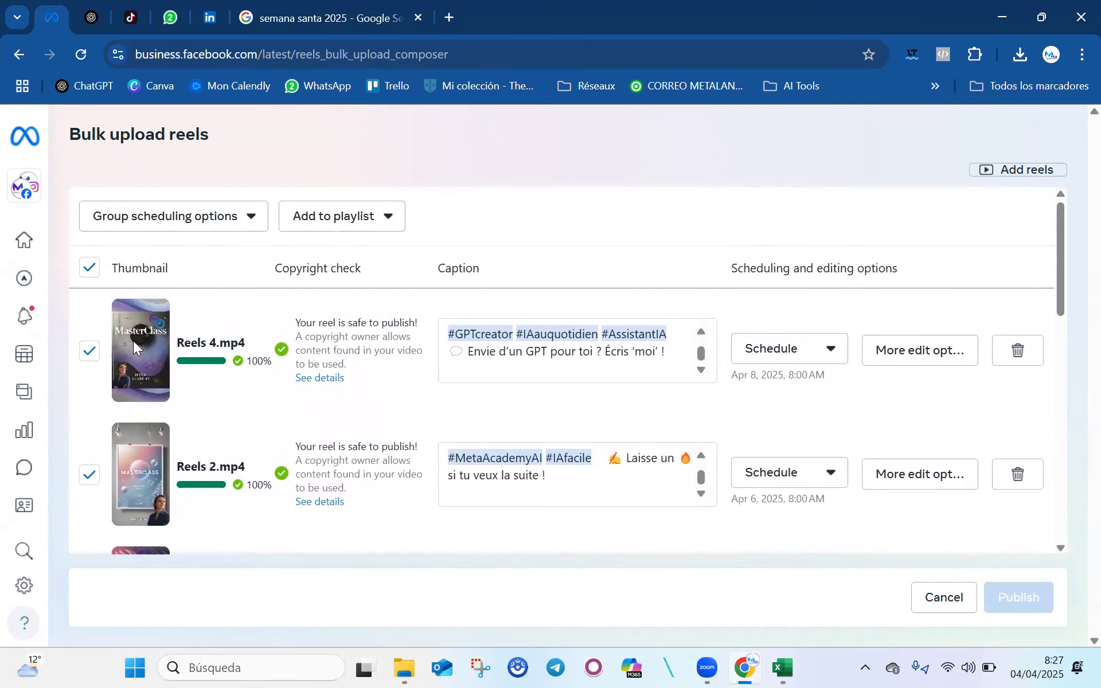
scroll(448, 348, down, 2)
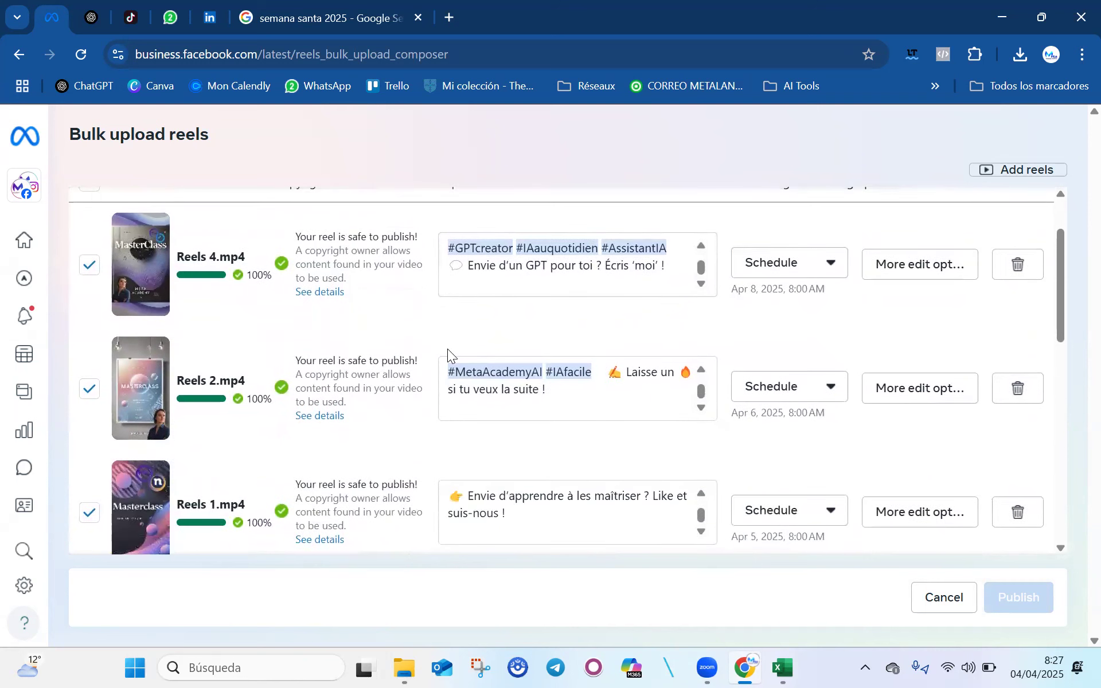
scroll(842, 380, up, 2)
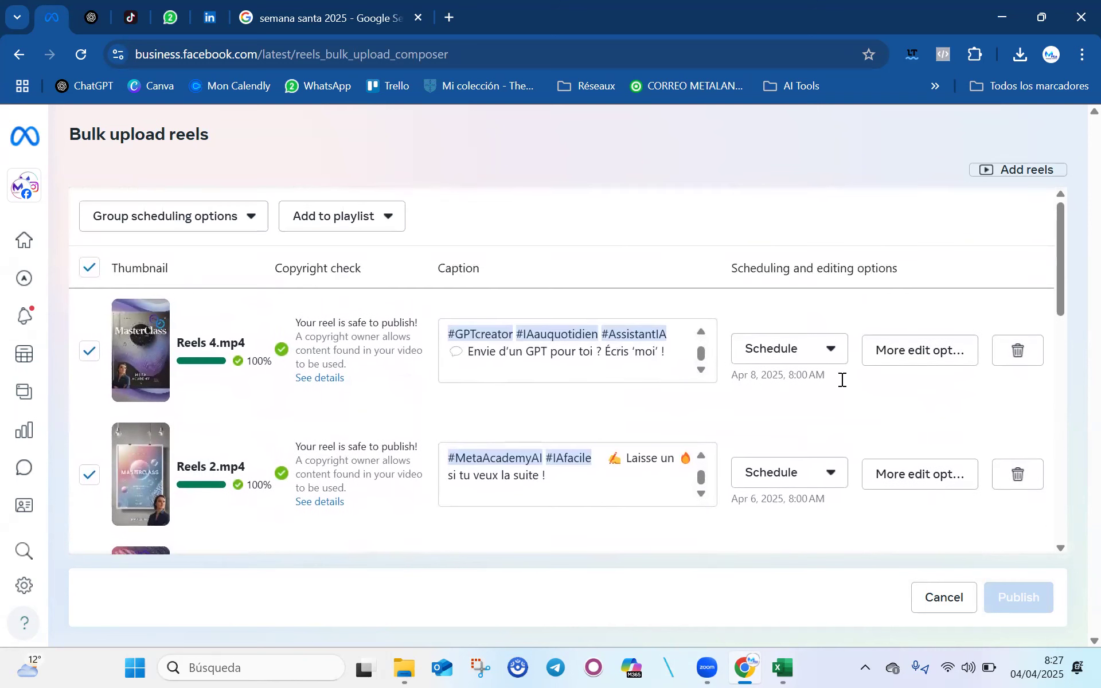
click(1024, 354)
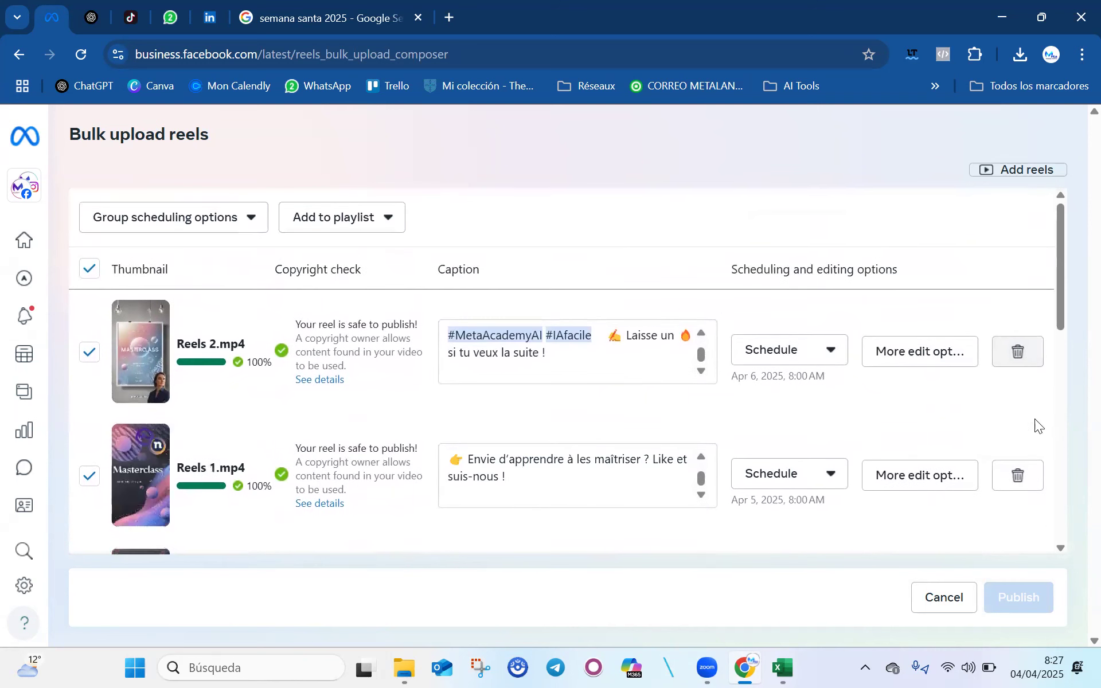
click(1023, 358)
click(1024, 359)
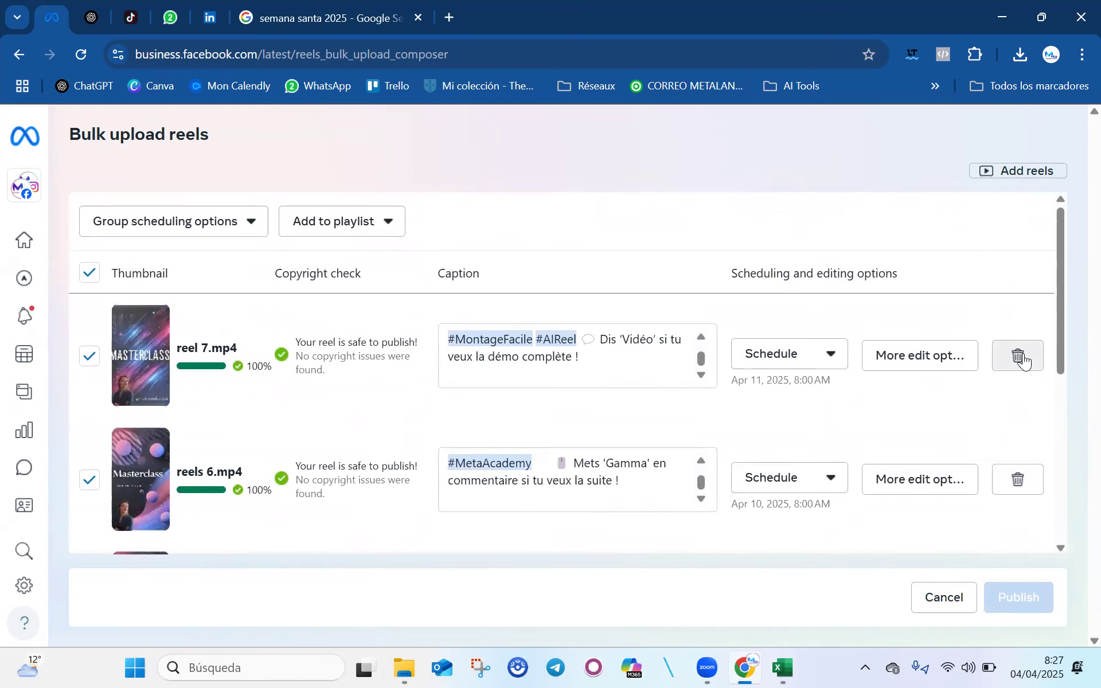
click(1024, 359)
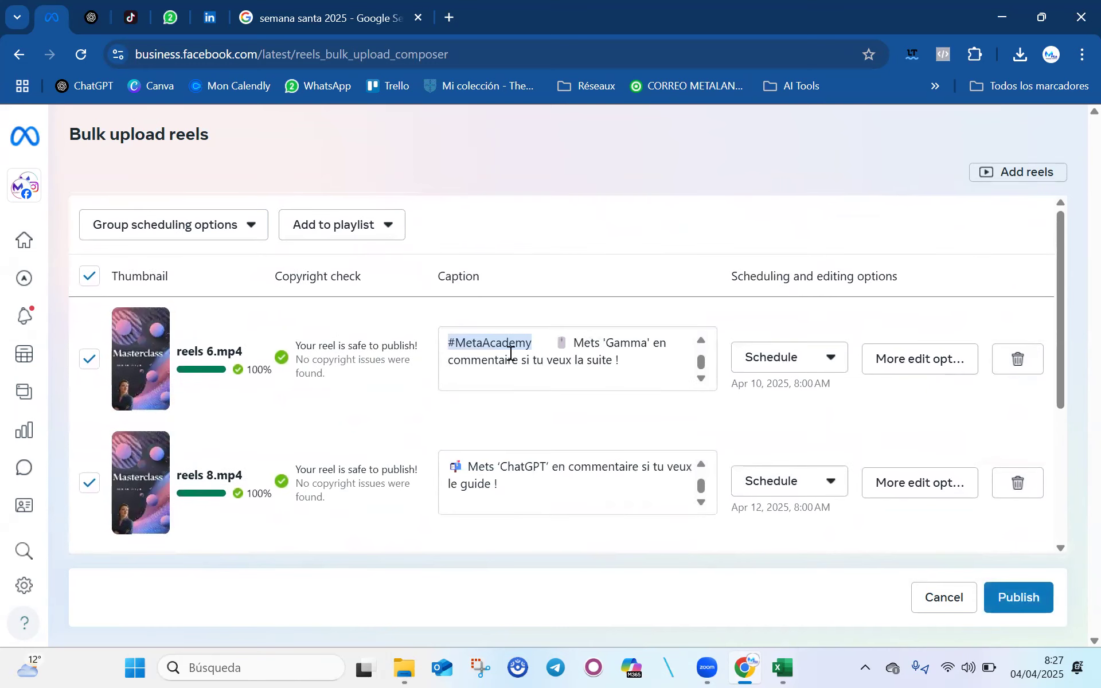
scroll(729, 404, down, 4)
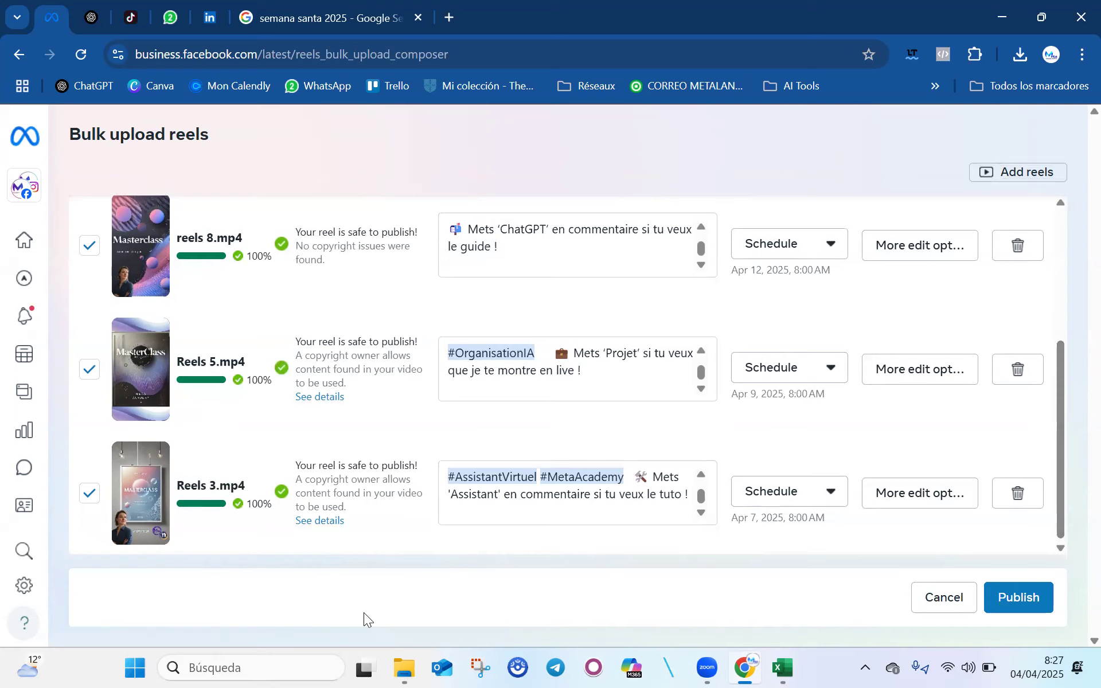
scroll(779, 468, up, 5)
scroll(137, 355, down, 3)
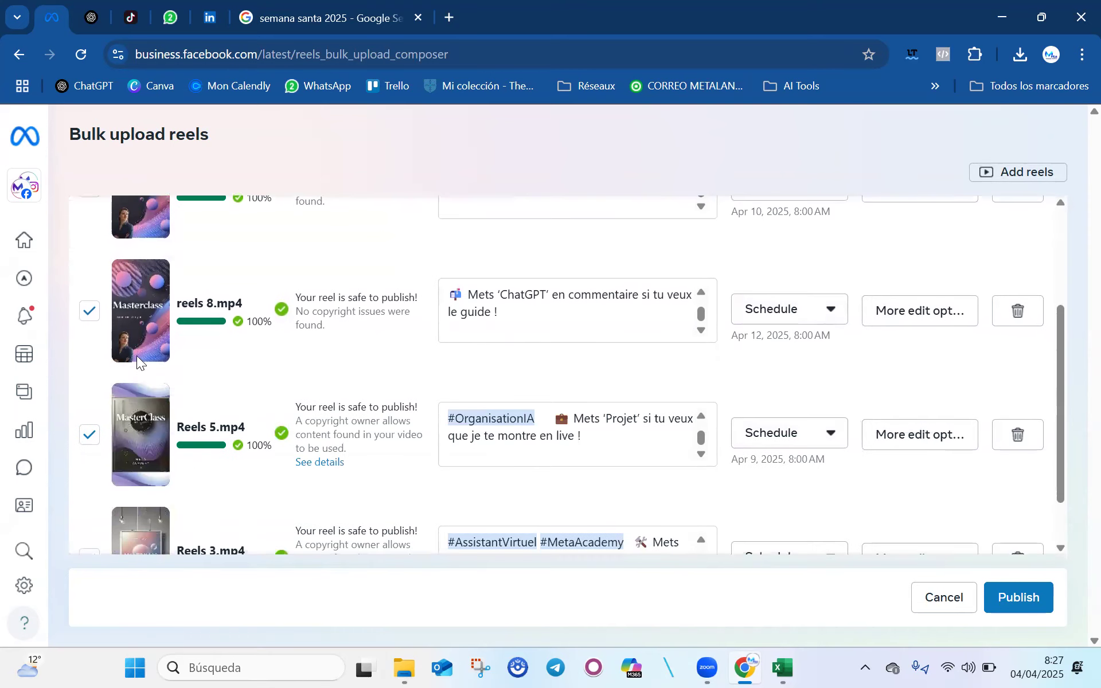
- Publish the selected reels from the bulk upload with their chosen schedules and view the list of scheduled posts and reels
scroll(216, 366, down, 1)
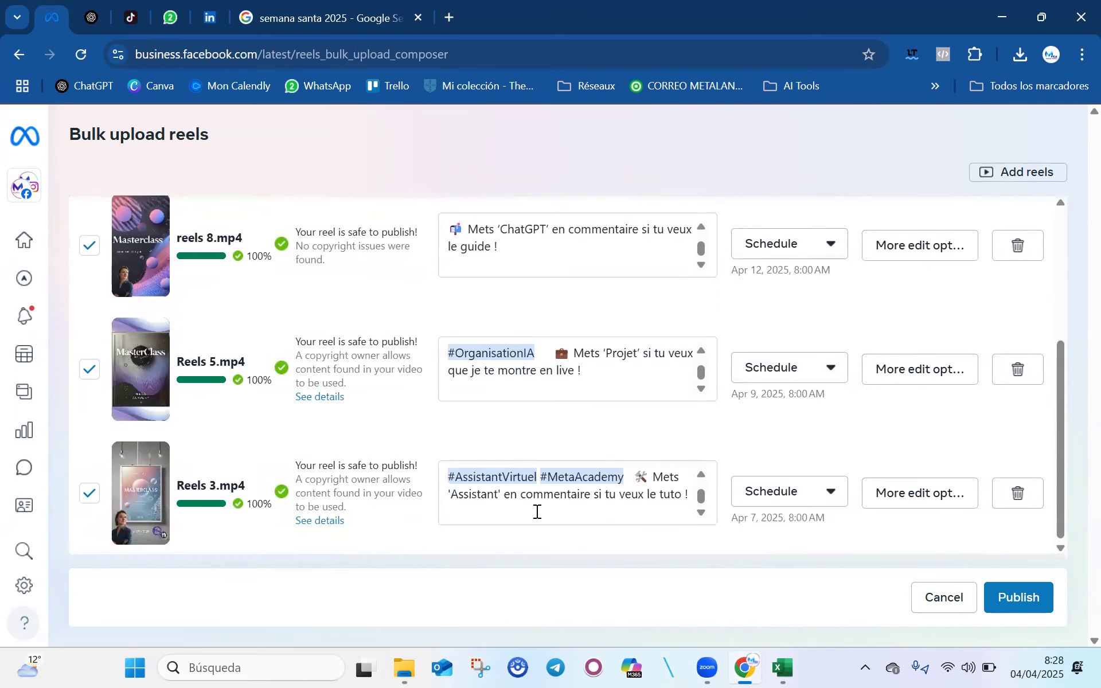
click(1024, 597)
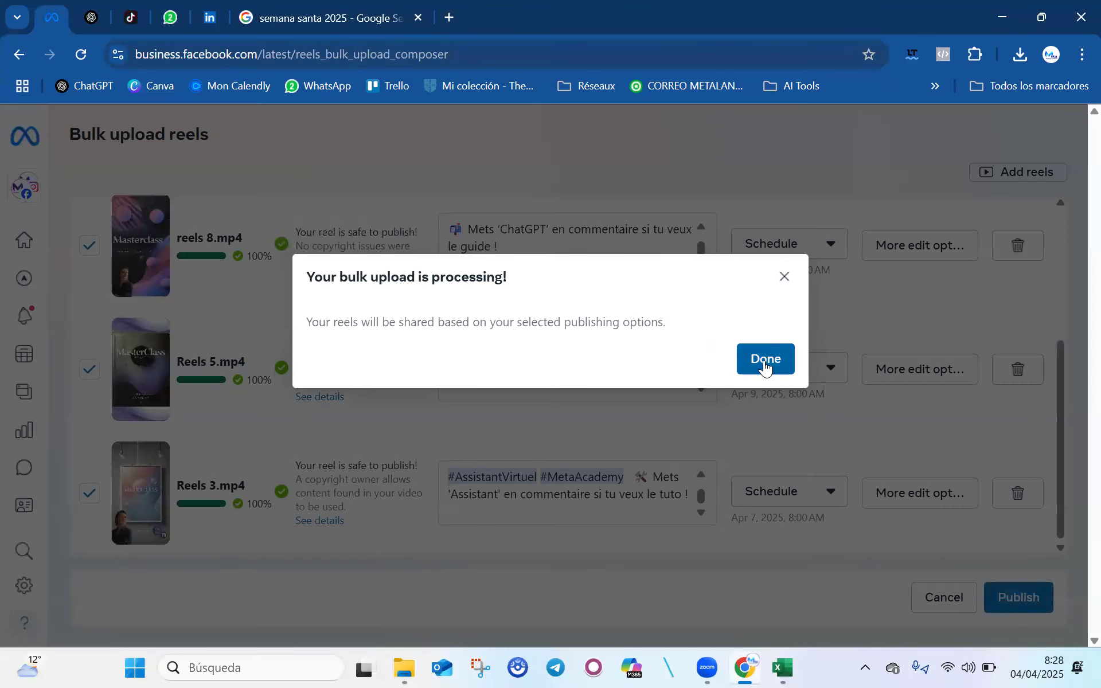
click(765, 365)
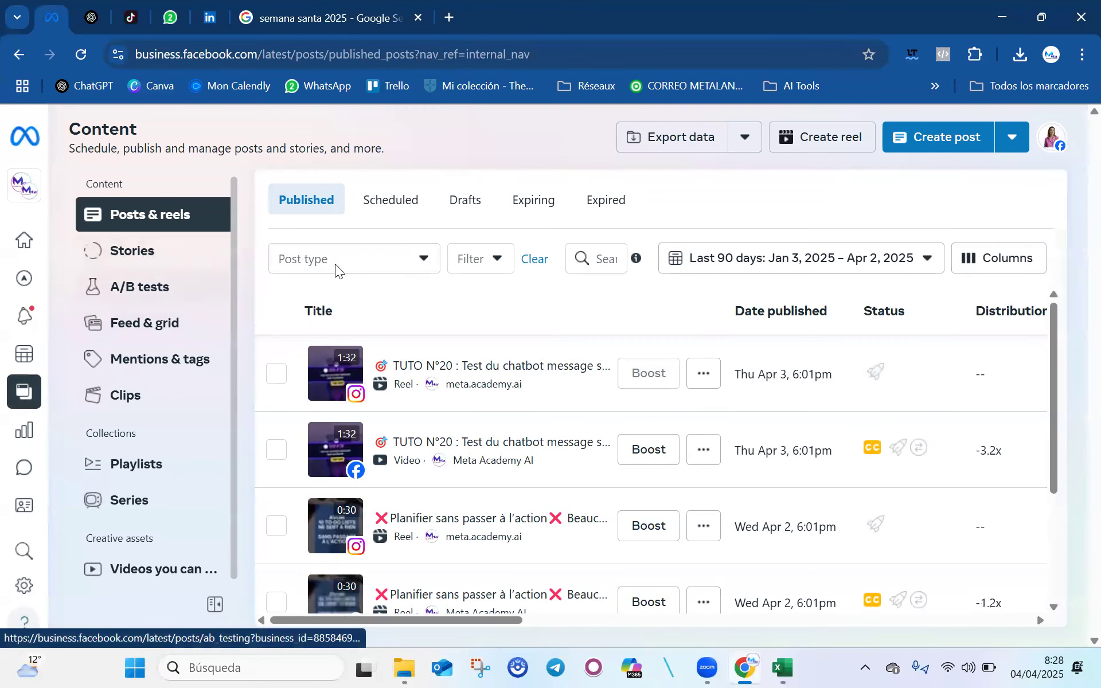
click(405, 194)
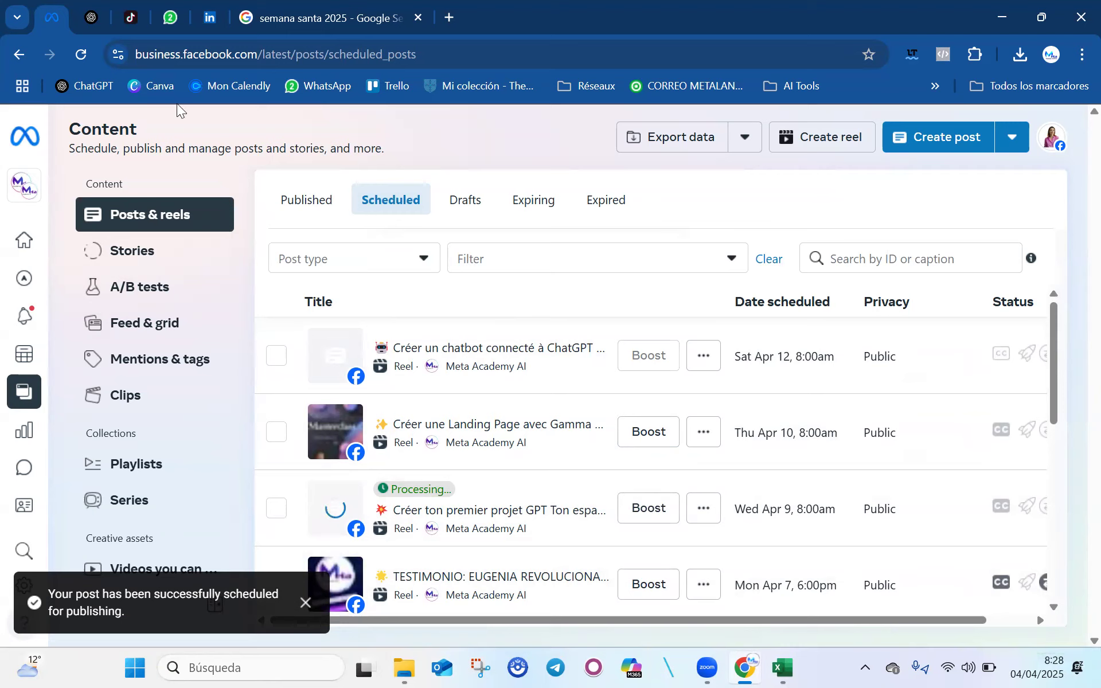
- Start a single reel and switch the Meta Academy AI Facebook page off and back on as a sharing destination alongside meta.academy.ai
click(819, 144)
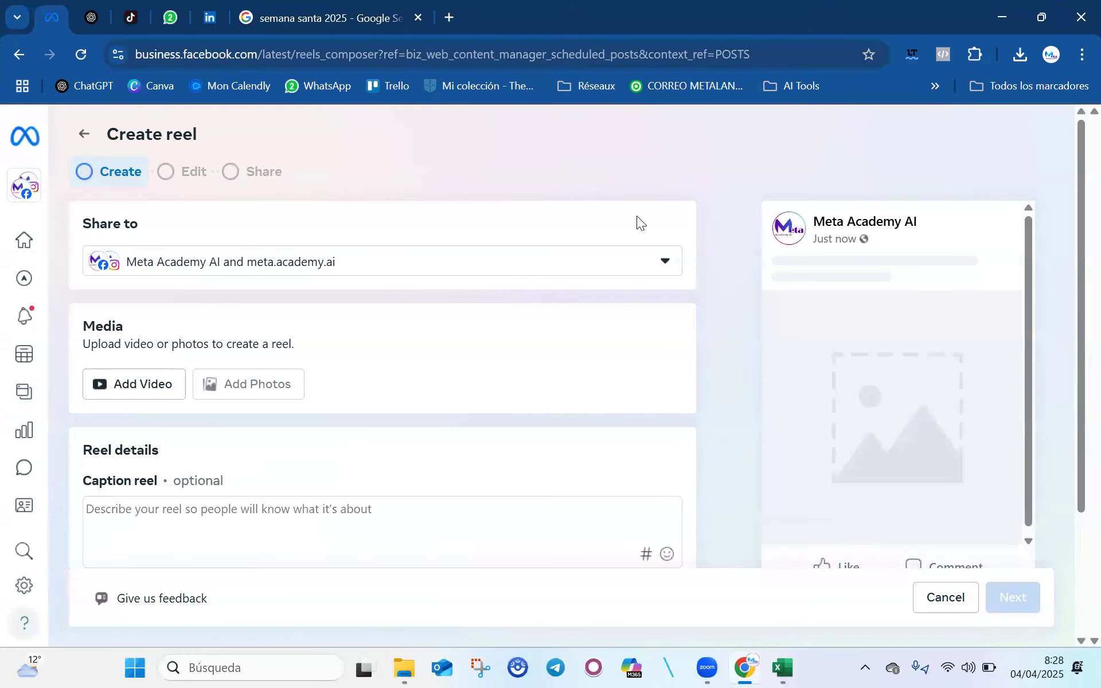
click(664, 261)
click(103, 332)
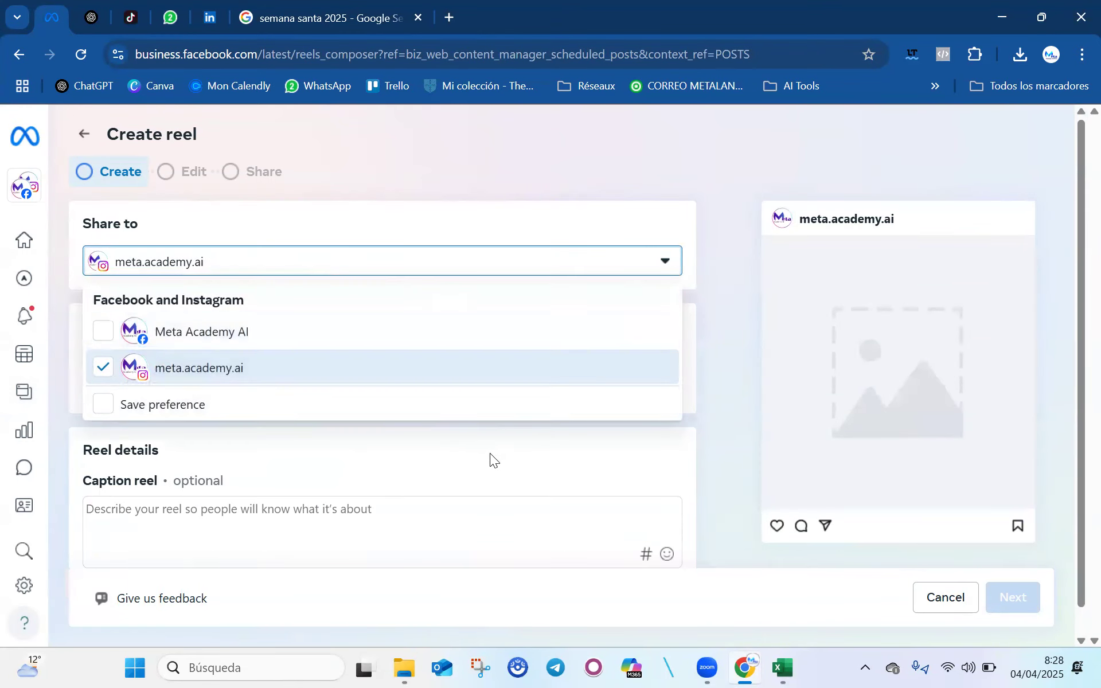
click(634, 211)
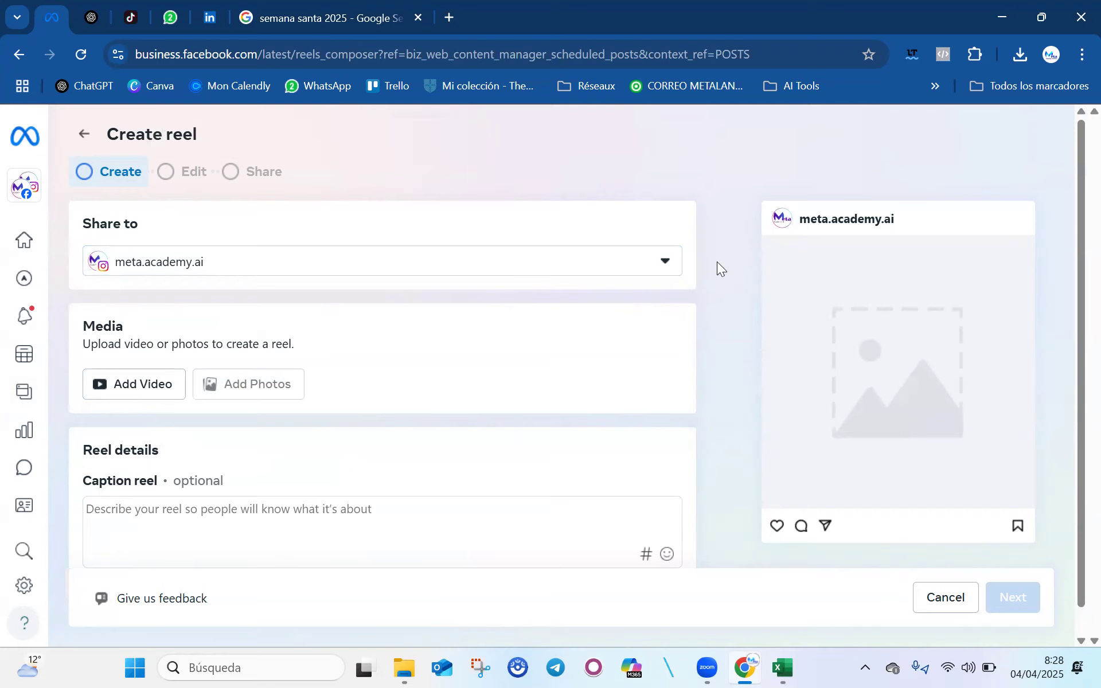
click(662, 280)
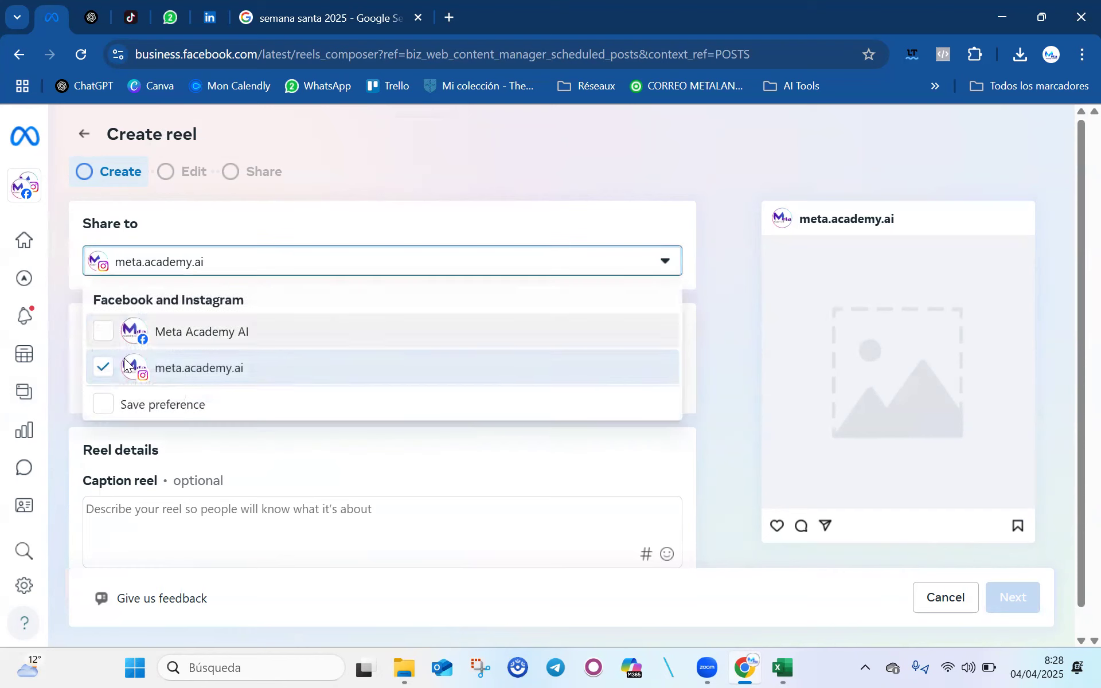
click(104, 332)
click(743, 335)
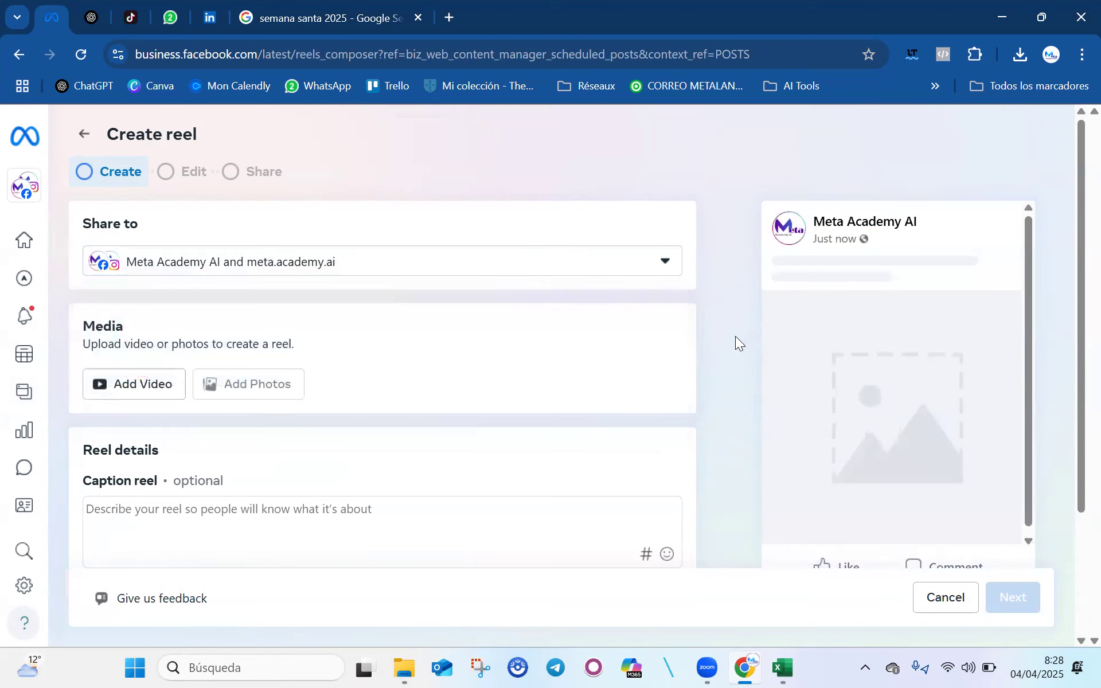
- Browse the Descargas folder for a reel video without choosing one, and discard the single reel
click(150, 394)
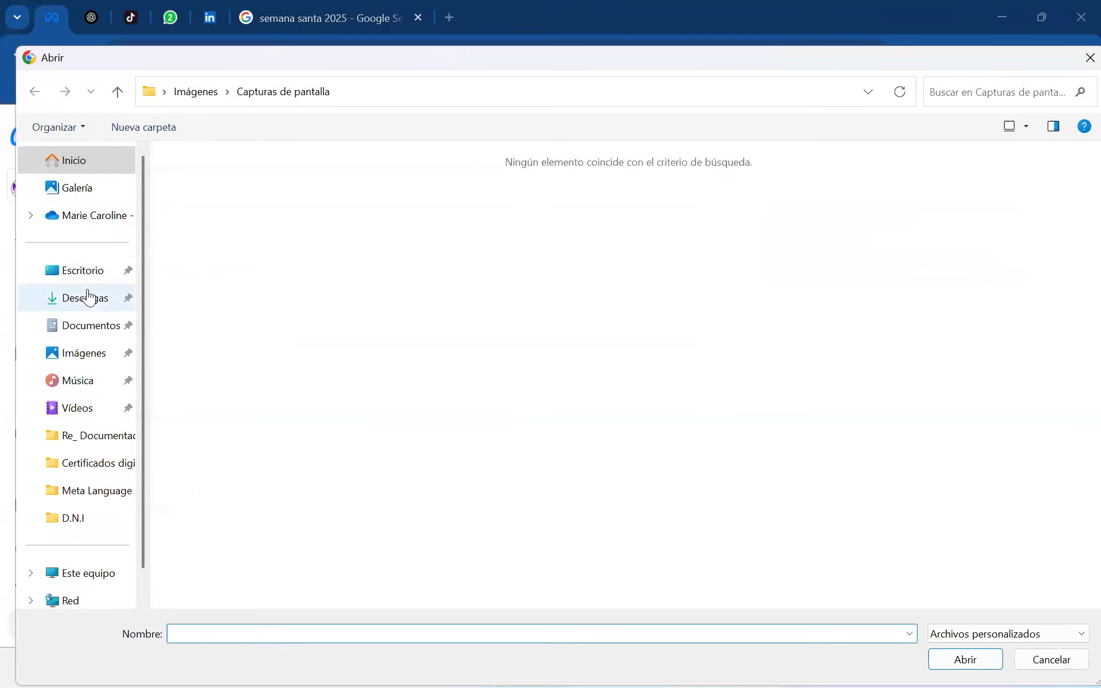
click(77, 246)
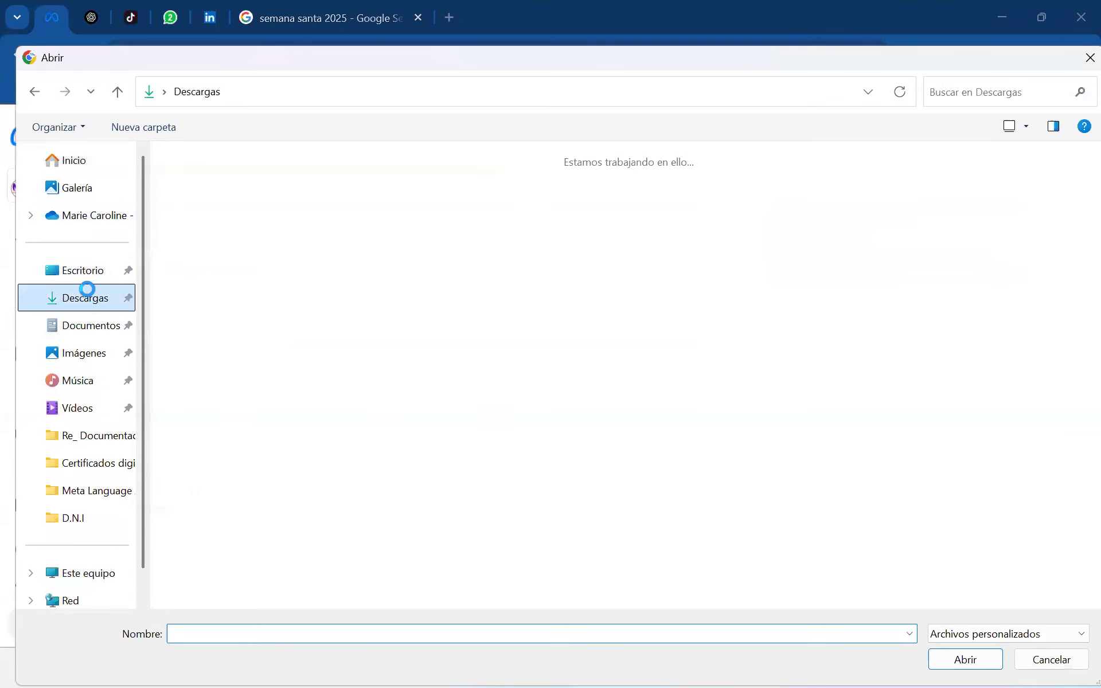
scroll(601, 512, down, 5)
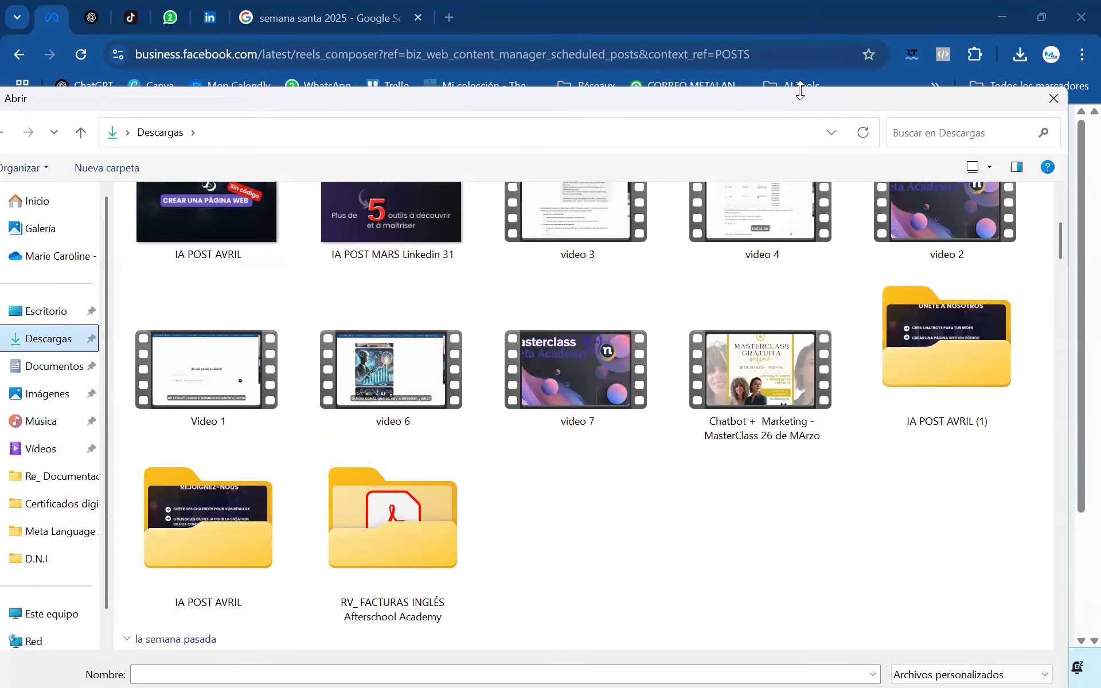
double_click(800, 90)
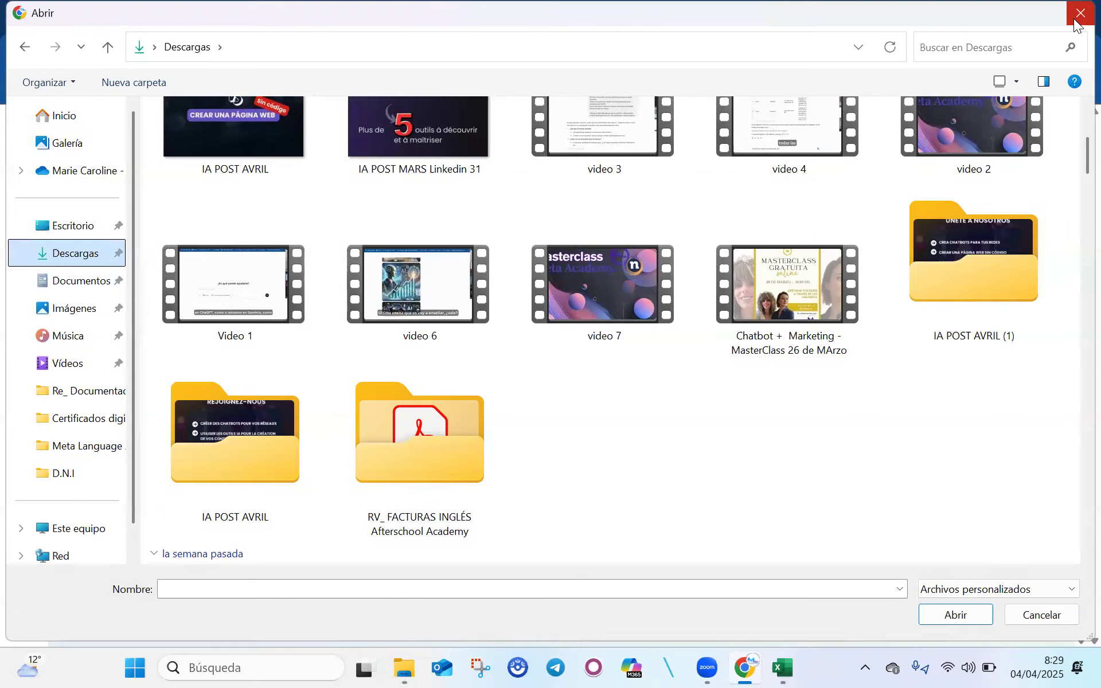
click(1075, 22)
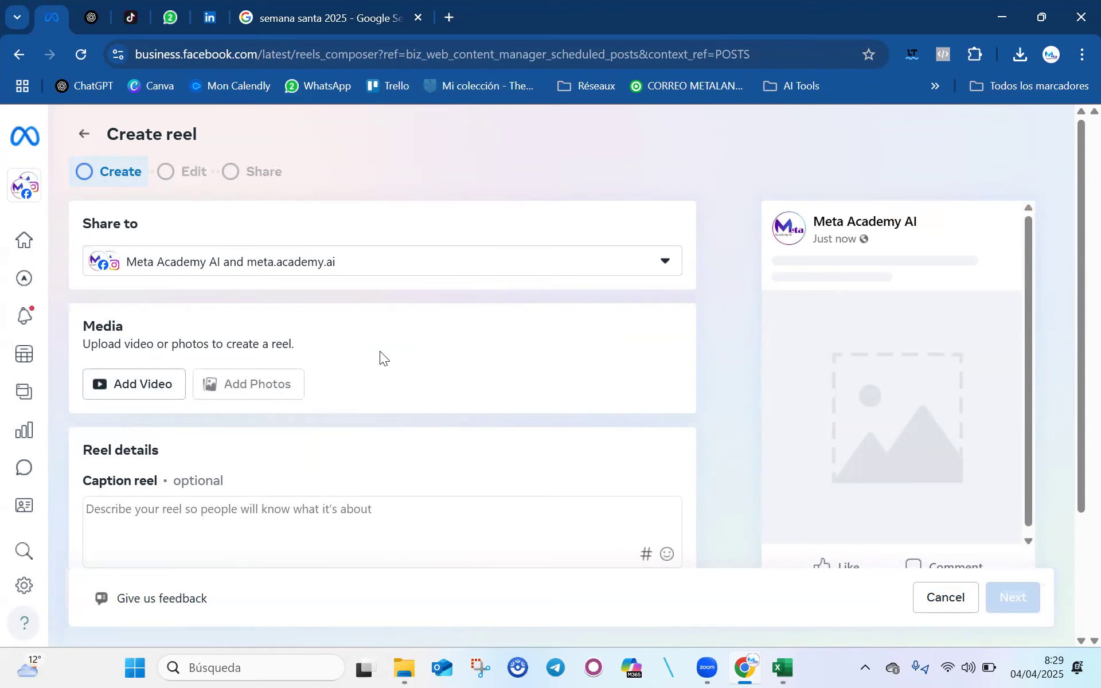
click(83, 136)
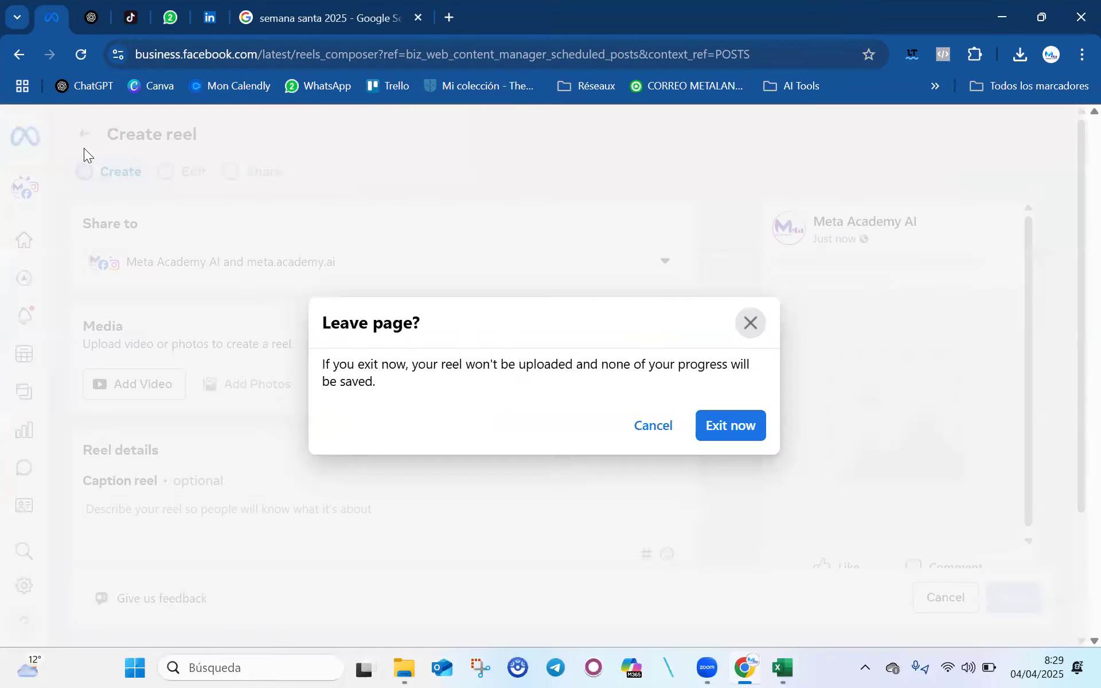
click(718, 426)
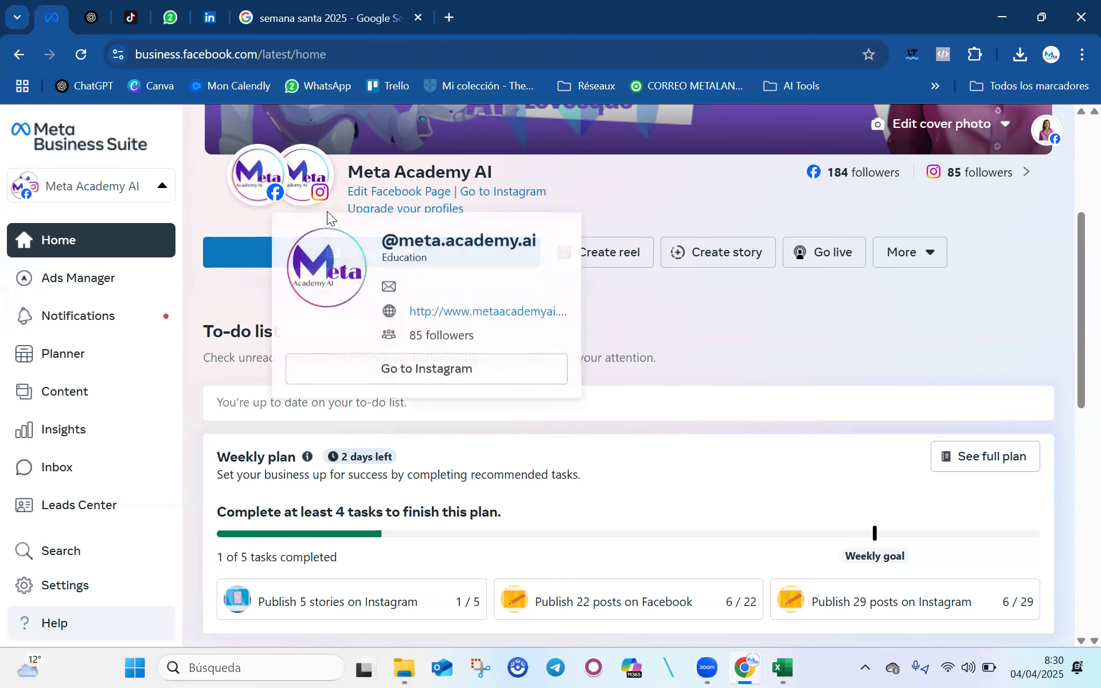
mouse_move(313, 165)
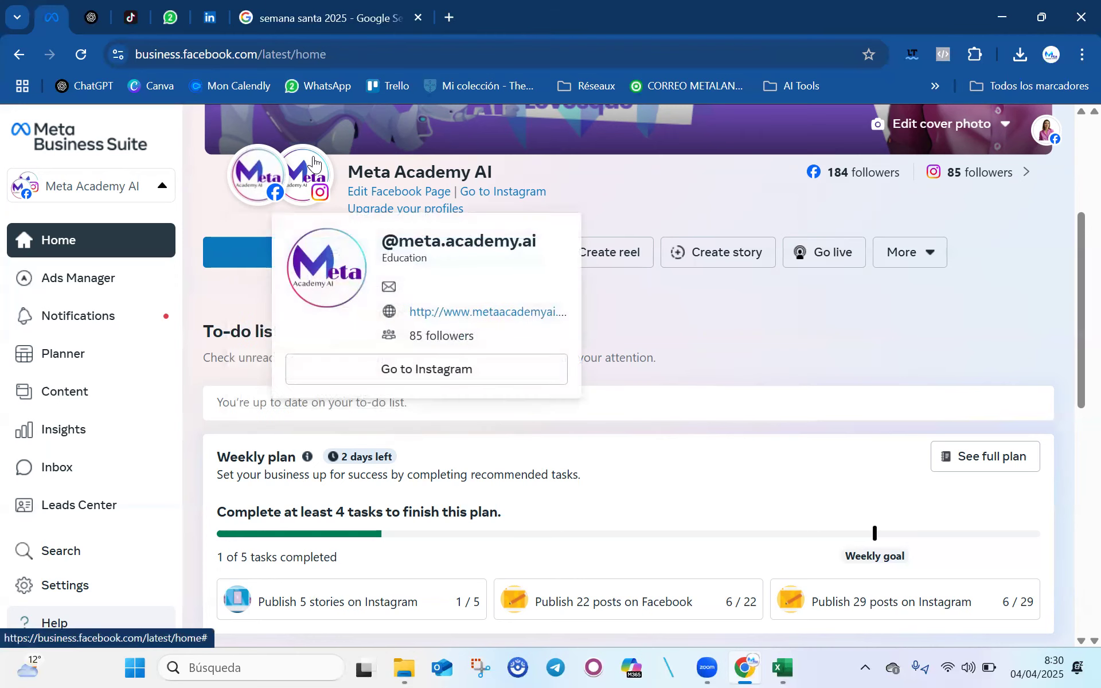